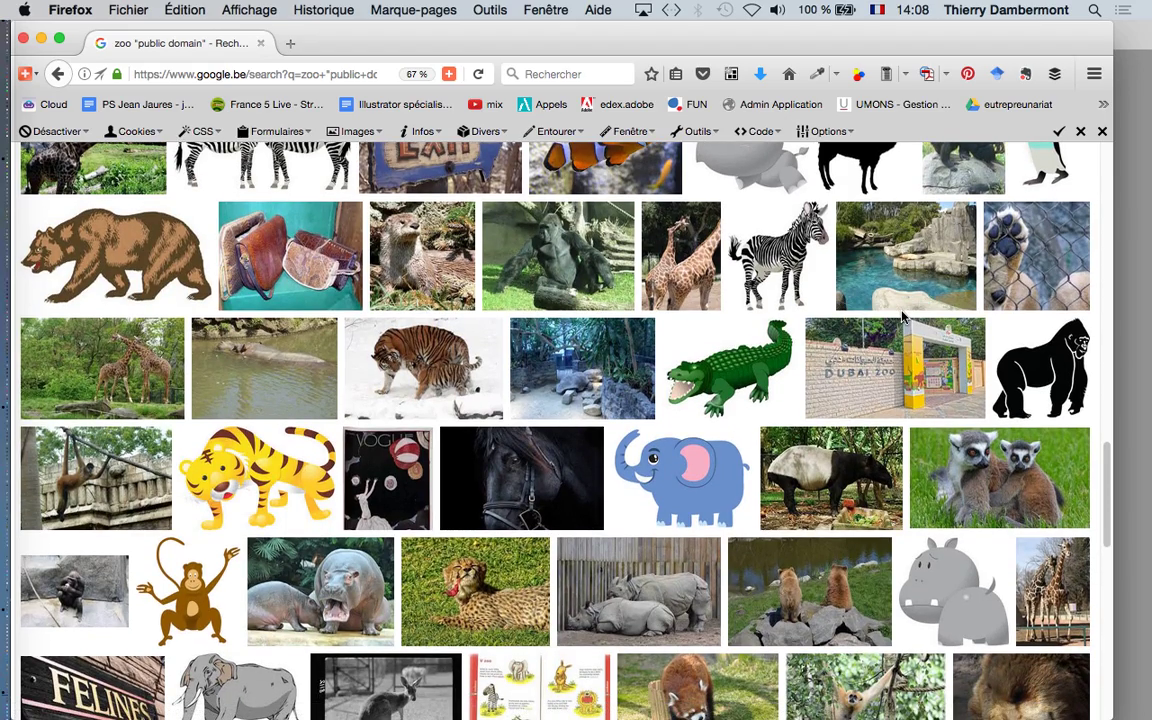
# Open the full-size photo of the two elephants from the zoo "public domain" image results.
pyautogui.scroll(-5, 902, 318)
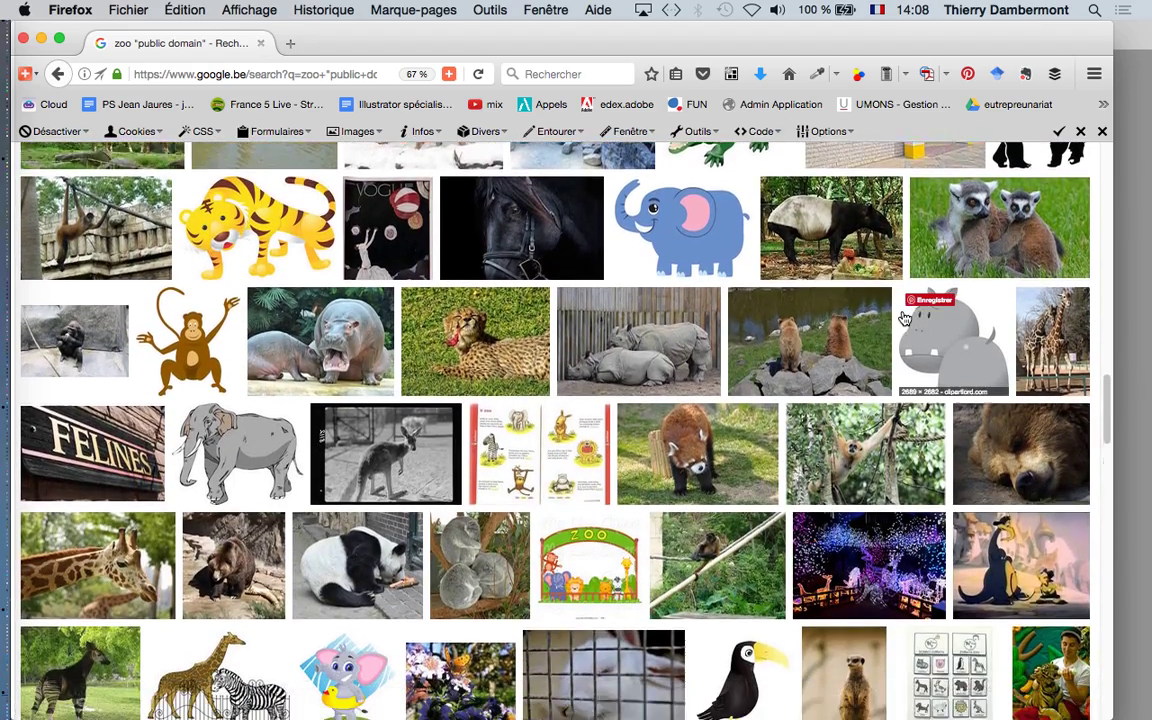
pyautogui.scroll(-10, 902, 318)
pyautogui.keyDown('super'); pyautogui.click(902, 318); pyautogui.keyUp('super')
pyautogui.click(372, 45)
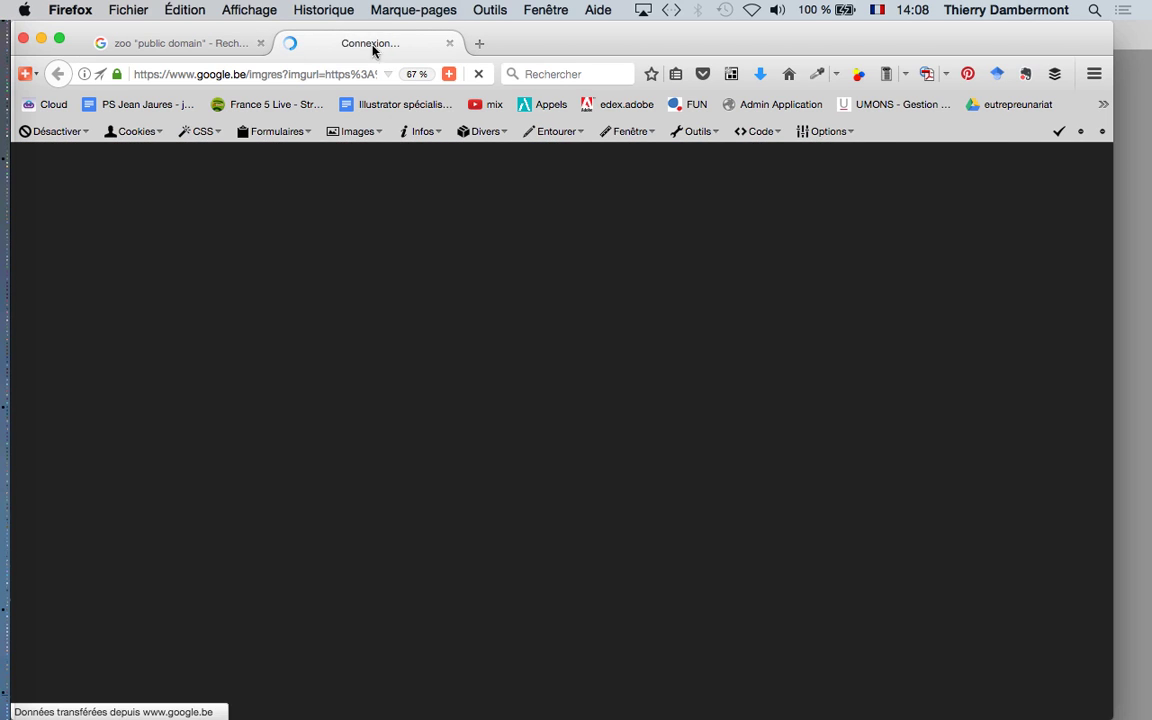
pyautogui.click(862, 387)
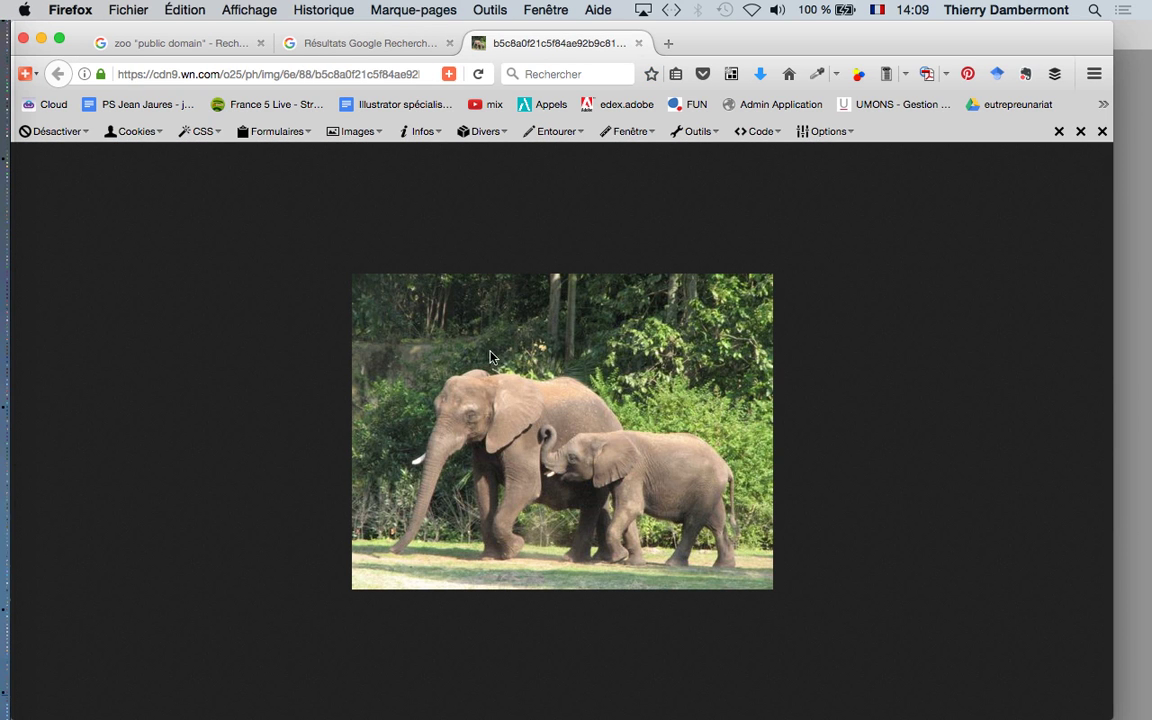
# Return to the zoo image results and filter them to sizes larger than 1600 × 1200 (2 Mpx).
pyautogui.click(146, 42)
pyautogui.scroll(10, 324, 300)
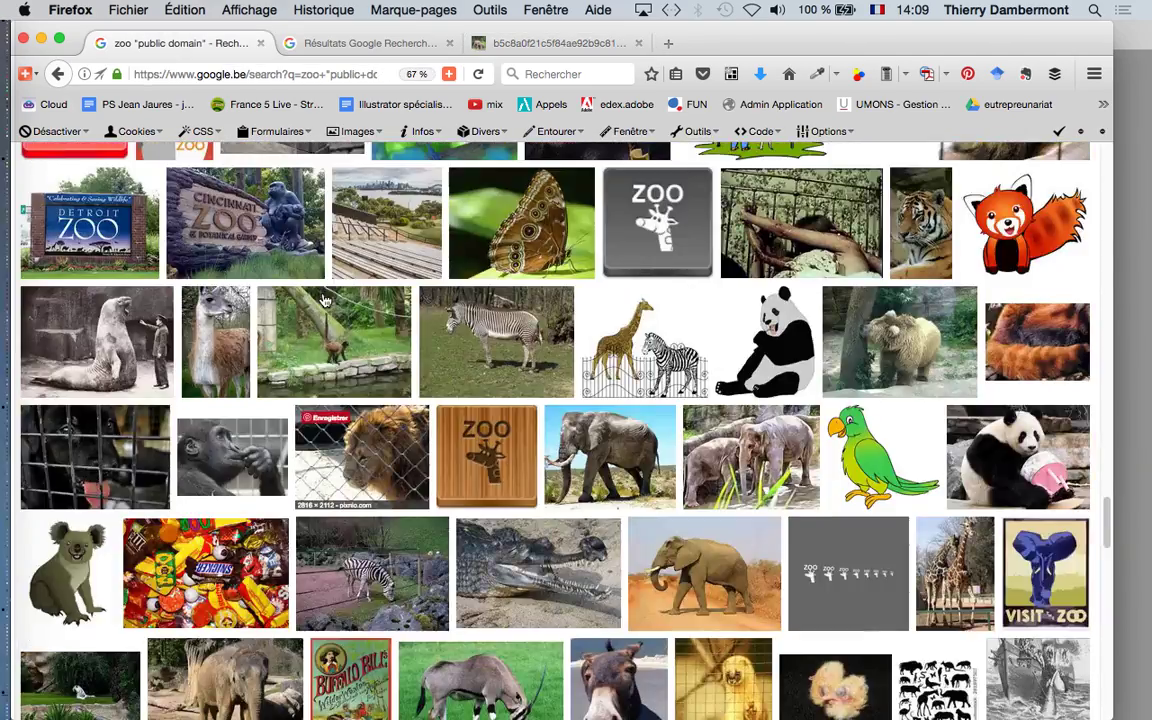
pyautogui.scroll(10, 324, 300)
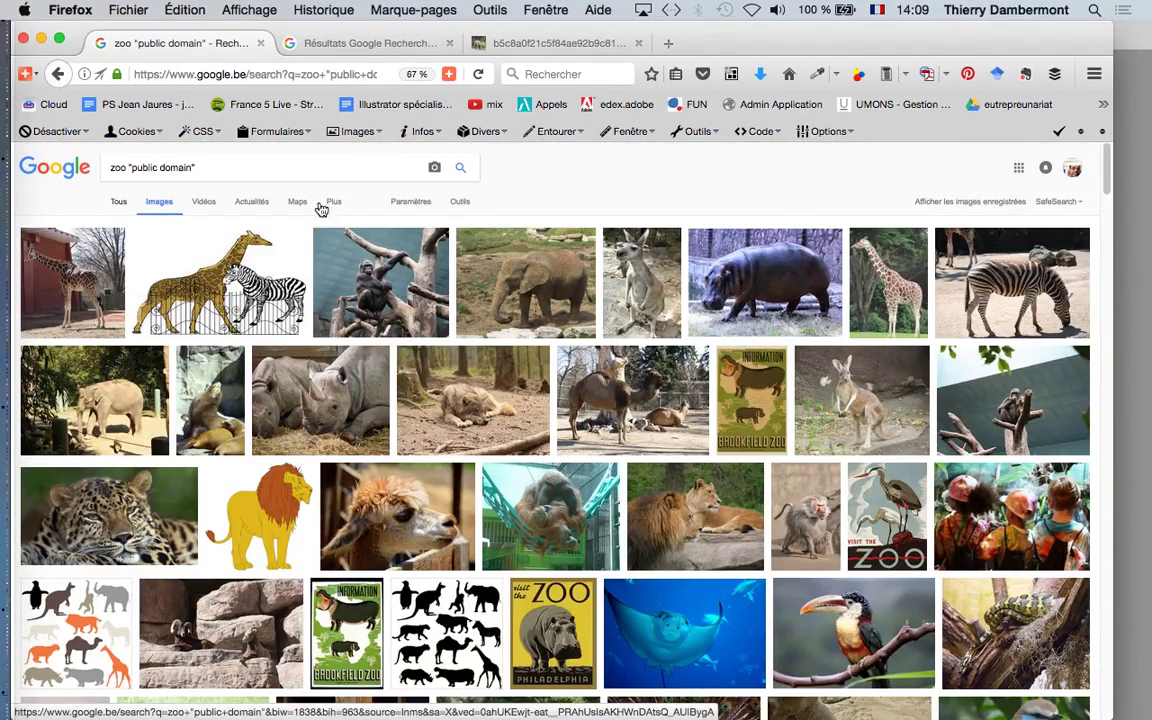
pyautogui.click(460, 203)
pyautogui.click(119, 224)
pyautogui.moveTo(154, 313)
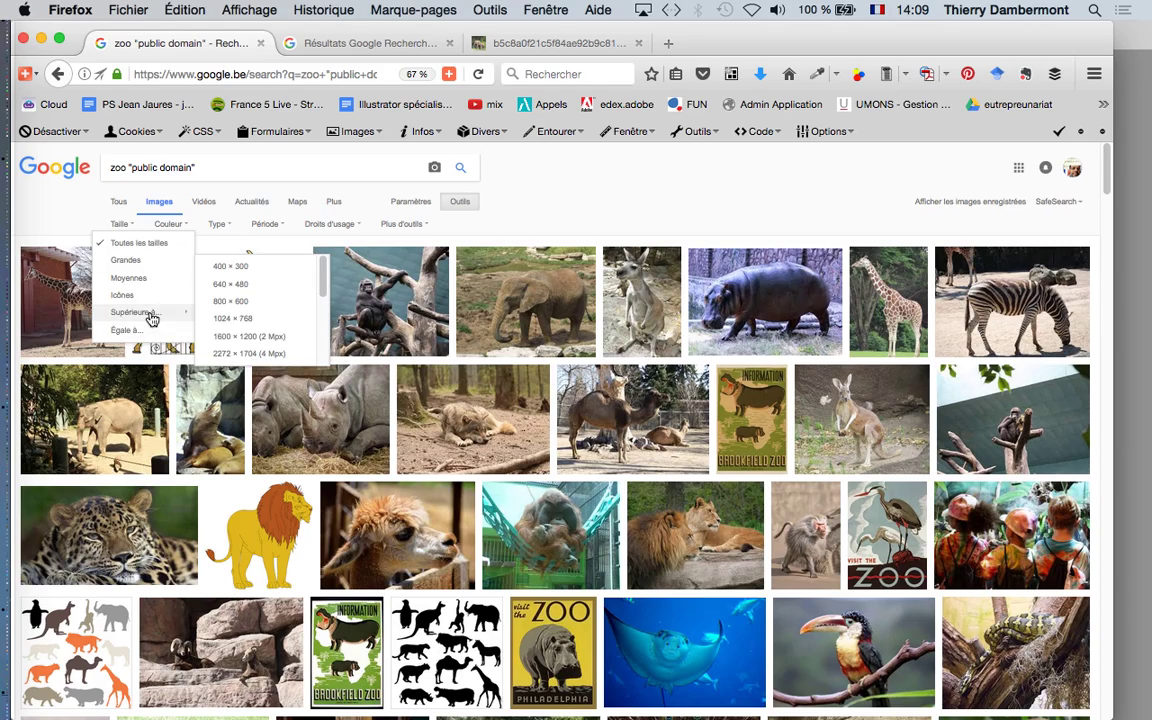
pyautogui.click(289, 338)
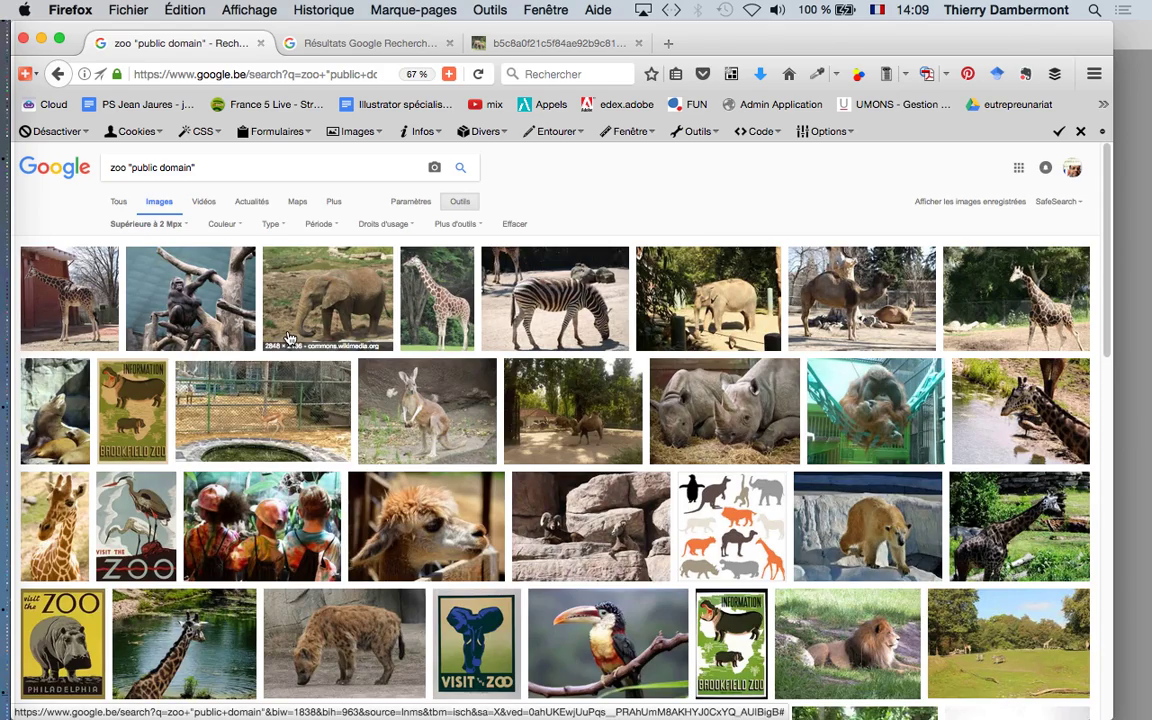
# Replace the subject word in the image search so the query reads dance "public domain", and run it.
pyautogui.scroll(-5, 731, 456)
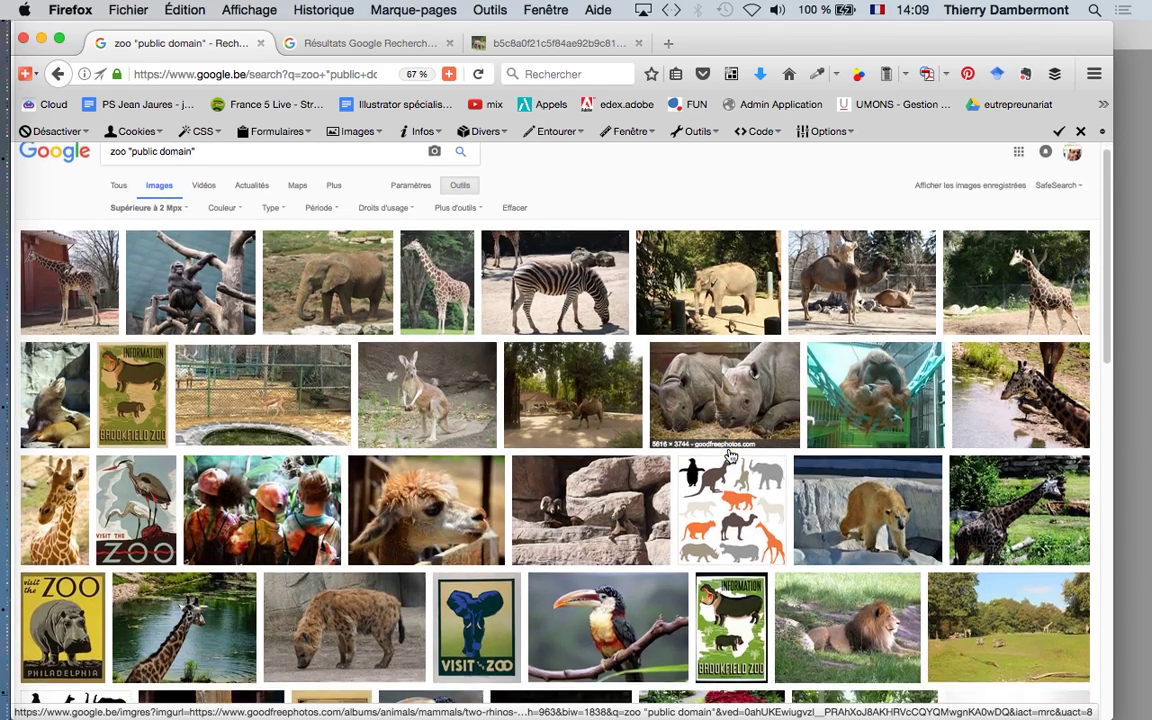
pyautogui.scroll(-3, 731, 456)
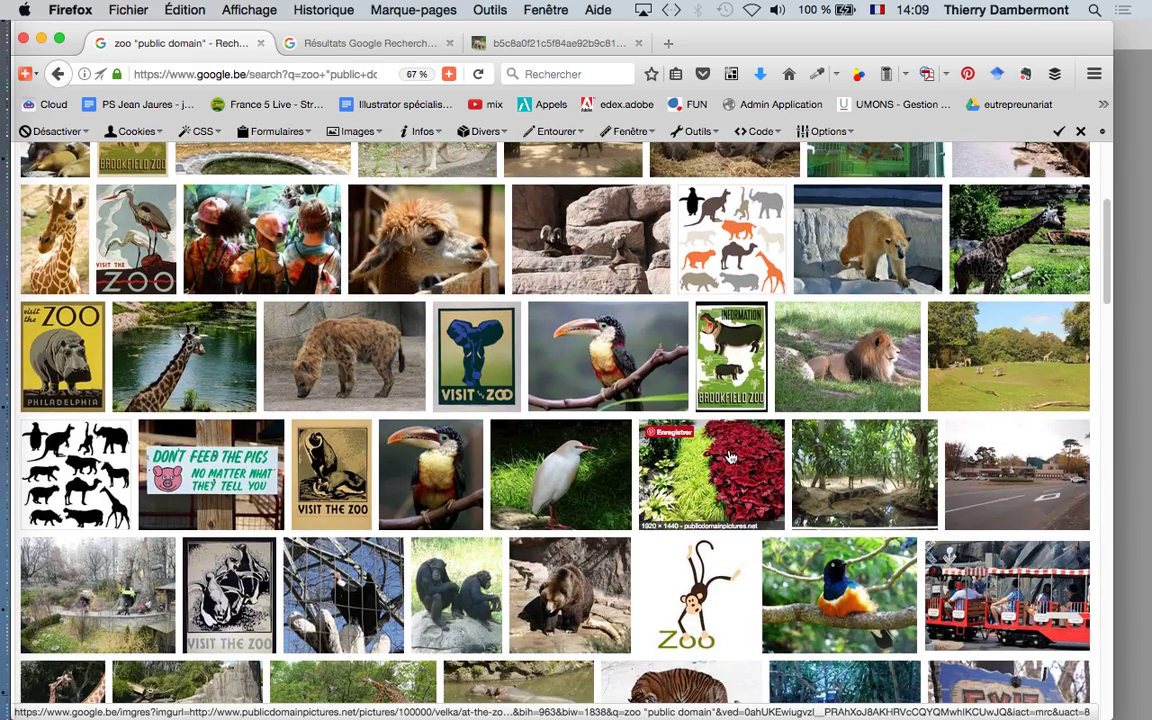
pyautogui.scroll(-1, 765, 527)
pyautogui.scroll(-1, 898, 519)
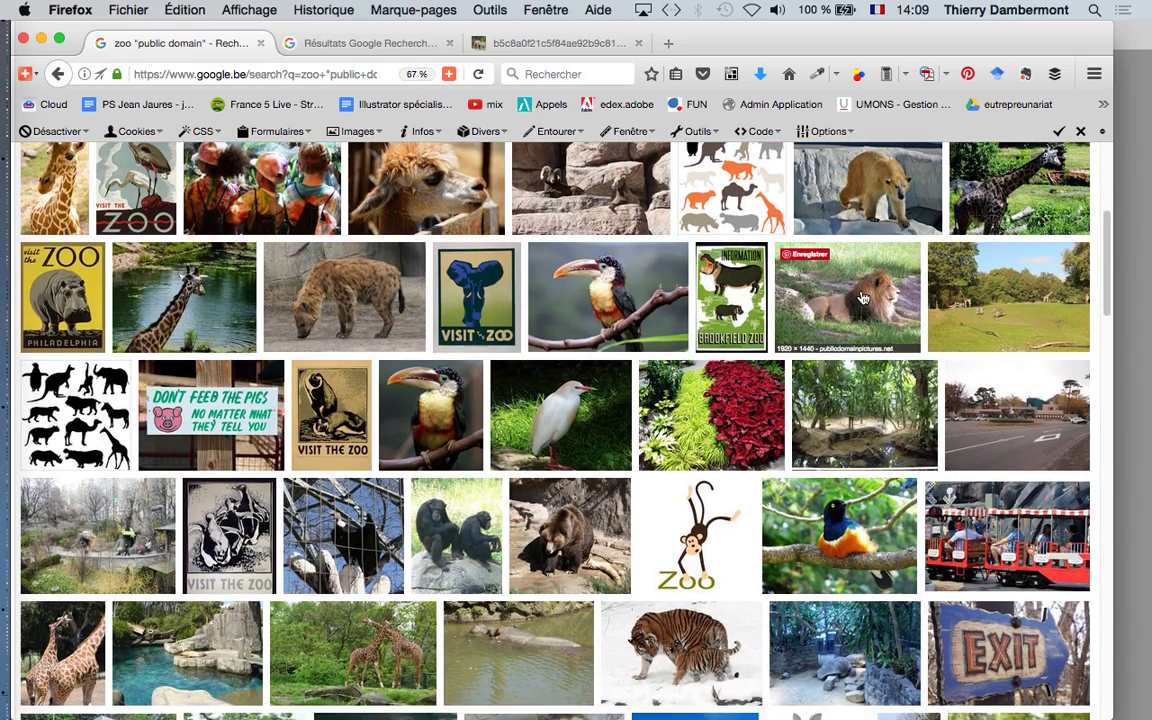
pyautogui.scroll(10, 859, 298)
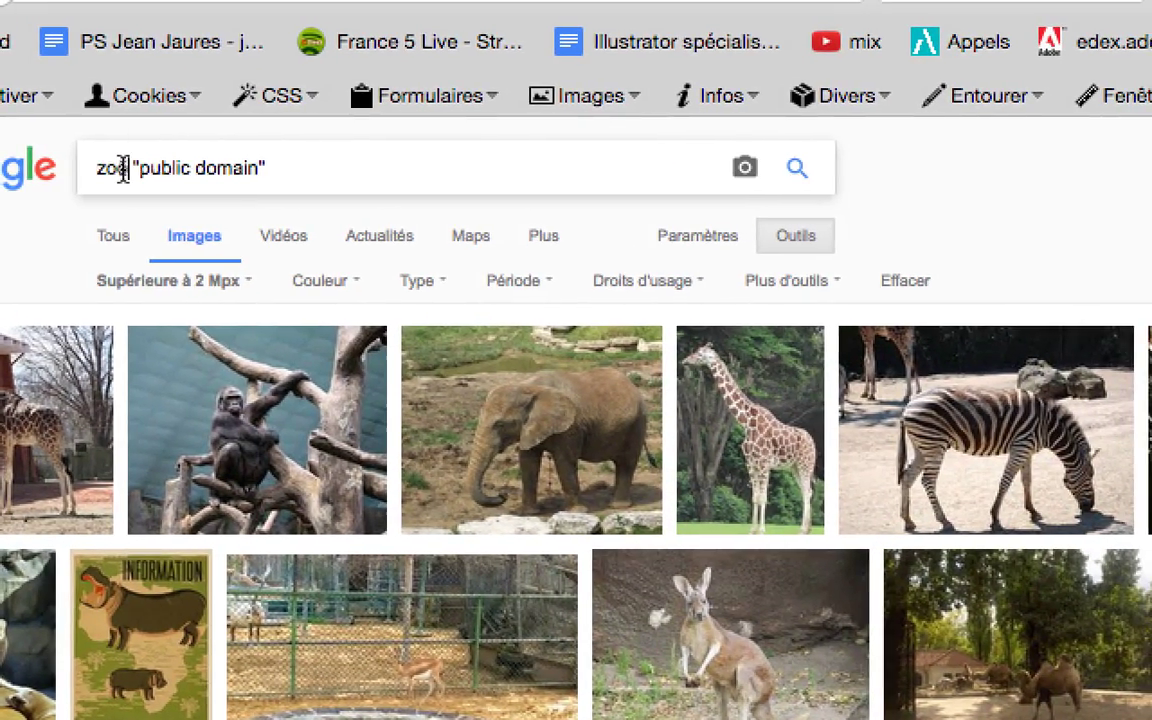
pyautogui.doubleClick(119, 166)
pyautogui.write('dance')
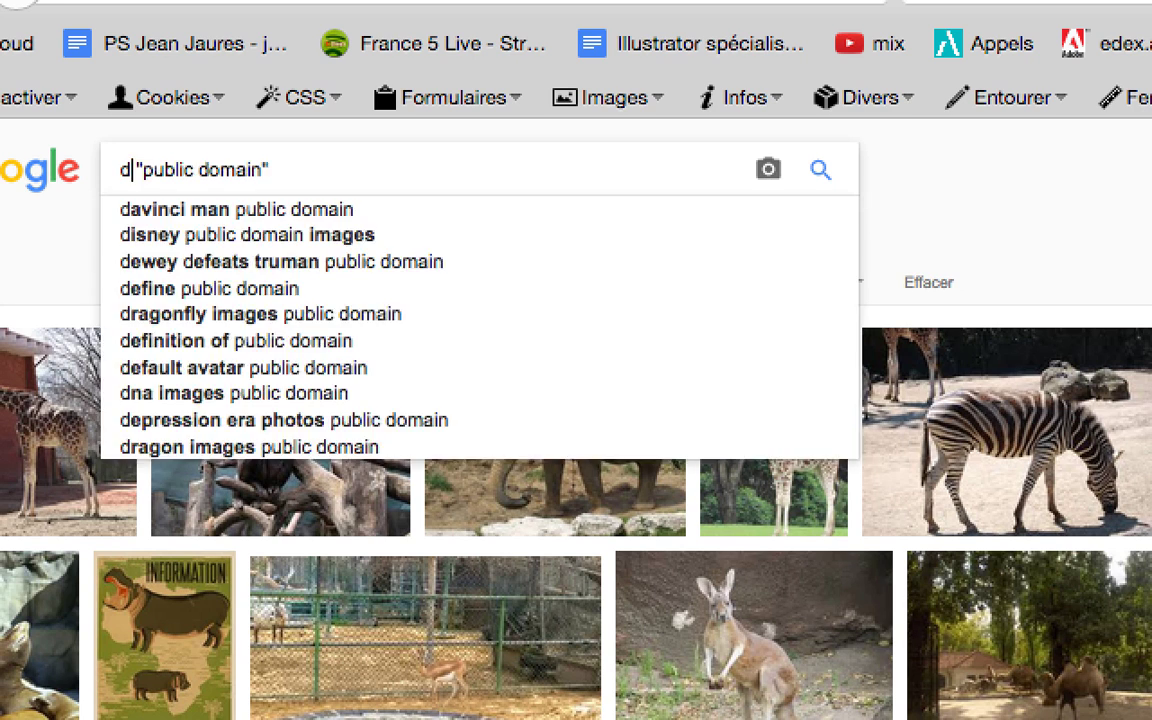
pyautogui.press('Return')
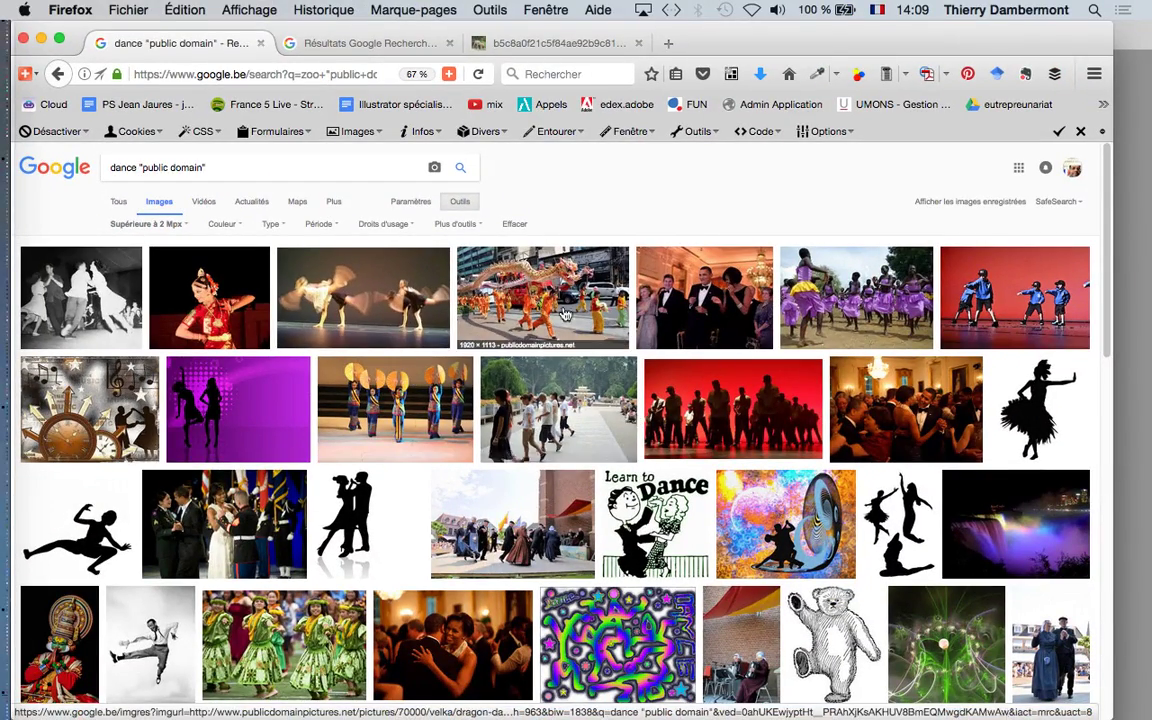
# Open the dragon dance photo from the results at full size in a separate tab.
pyautogui.middleClick(510, 283)
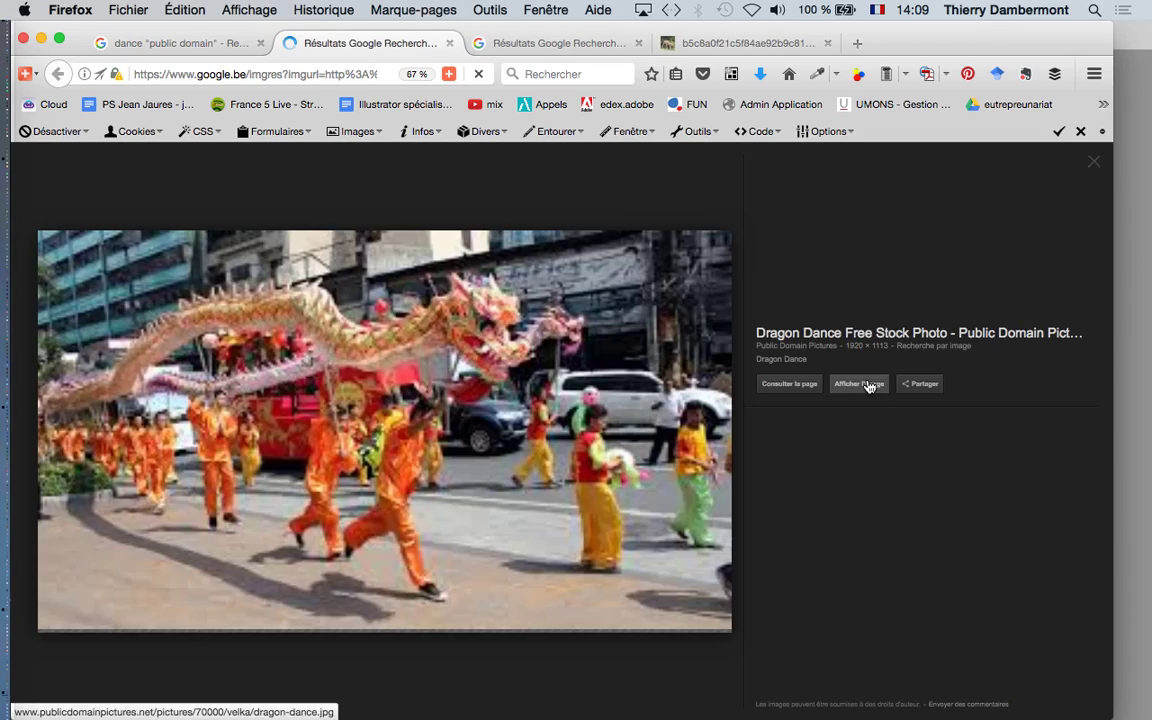
pyautogui.click(860, 384)
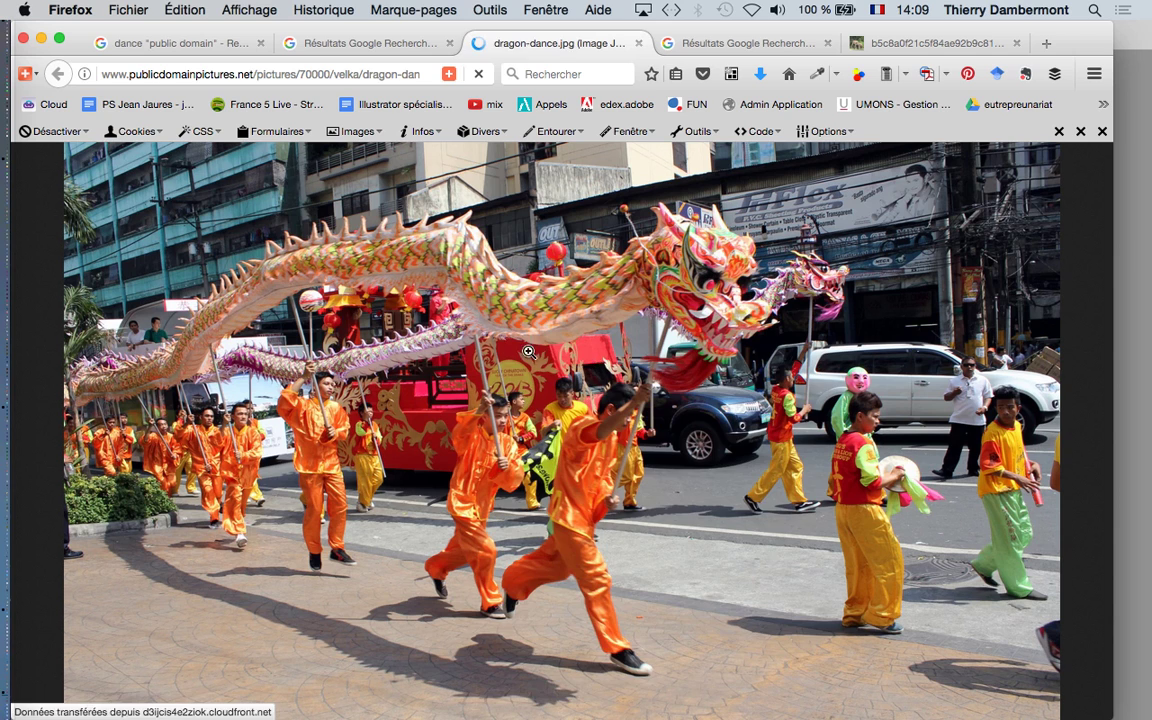
pyautogui.rightClick(503, 340)
pyautogui.click(614, 396)
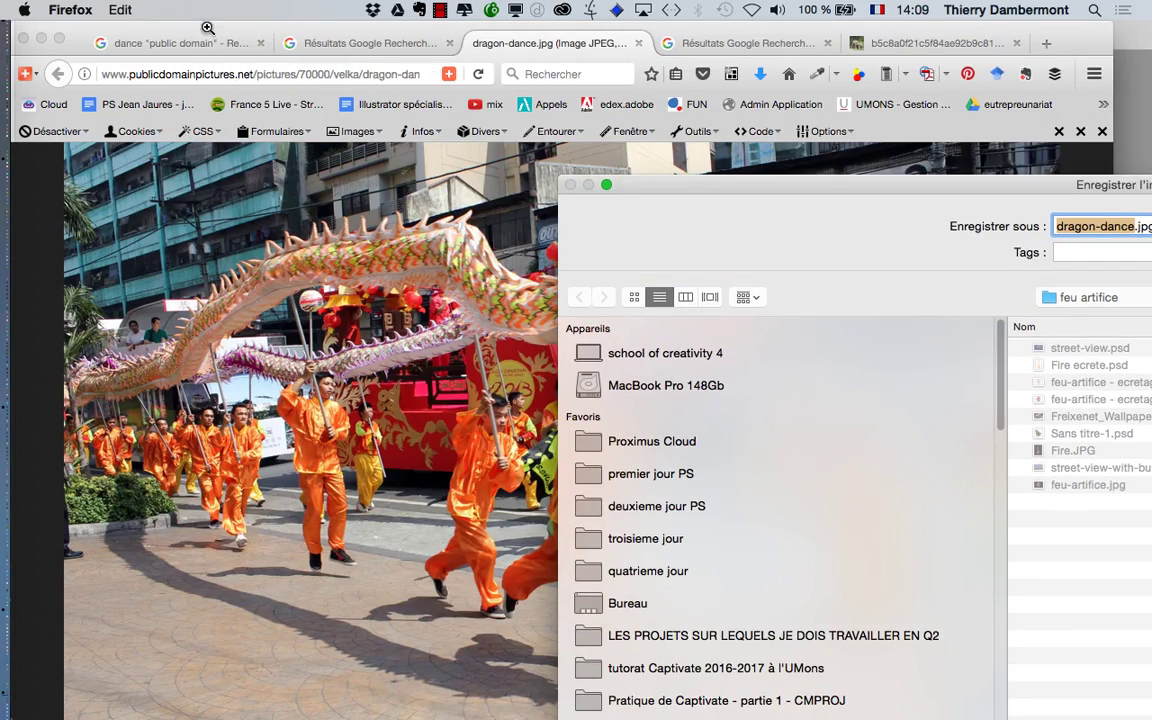
pyautogui.moveTo(1051, 188); pyautogui.dragTo(515, 72)
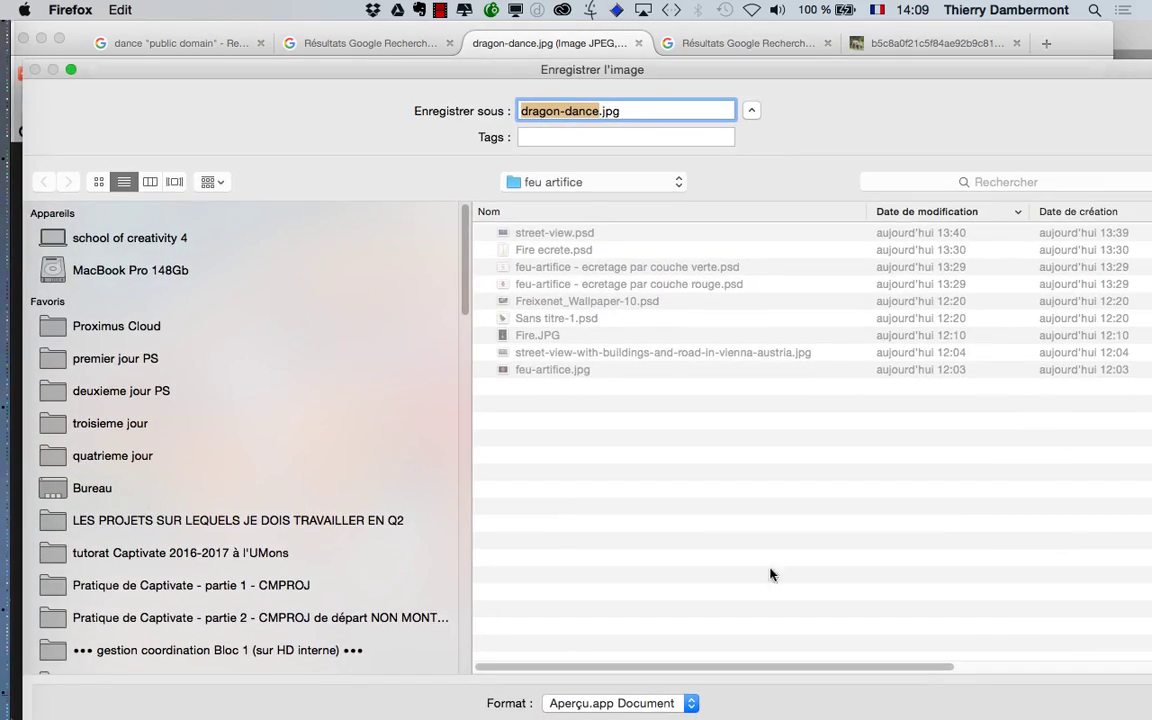
pyautogui.moveTo(1054, 75); pyautogui.dragTo(938, 114)
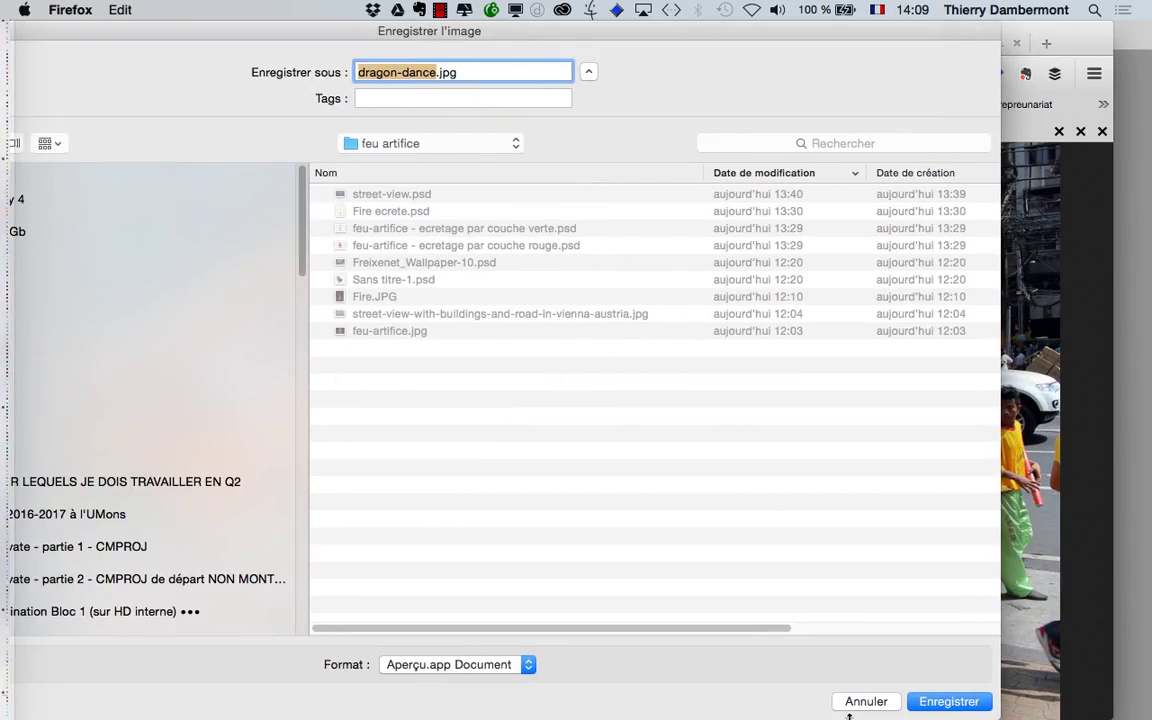
pyautogui.click(866, 699)
# Review the dance "public domain" query and the preview page of the dragon dance photo.
pyautogui.click(166, 46)
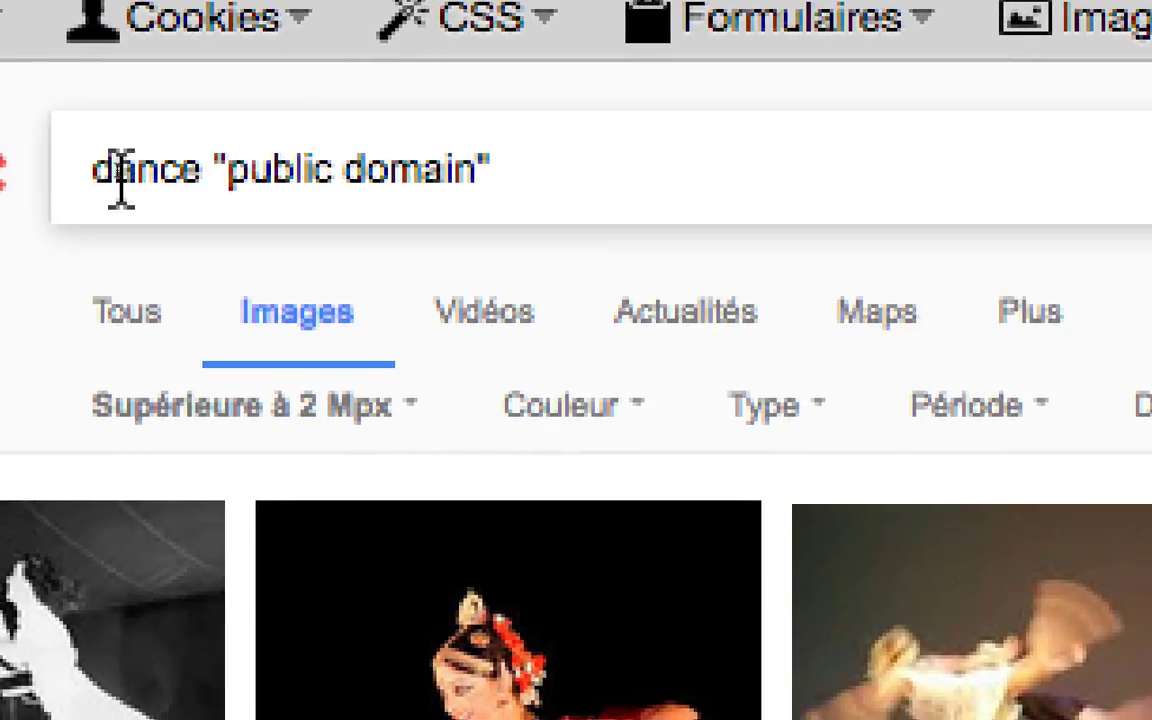
pyautogui.tripleClick(113, 178)
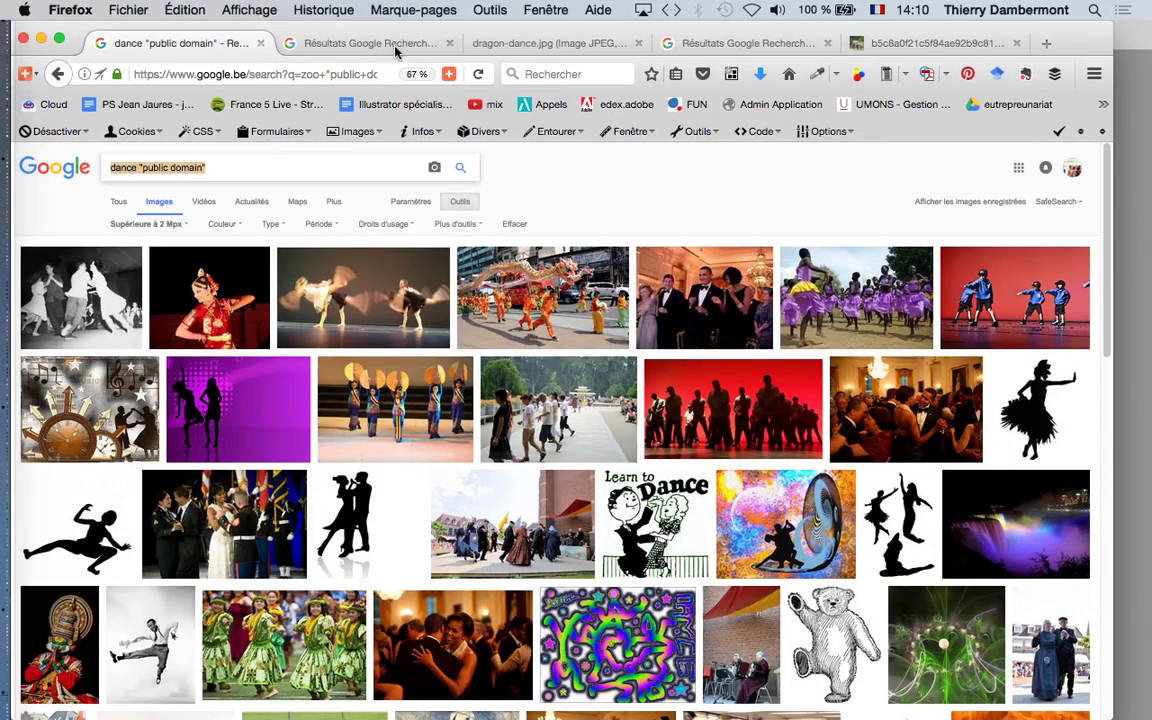
pyautogui.click(396, 48)
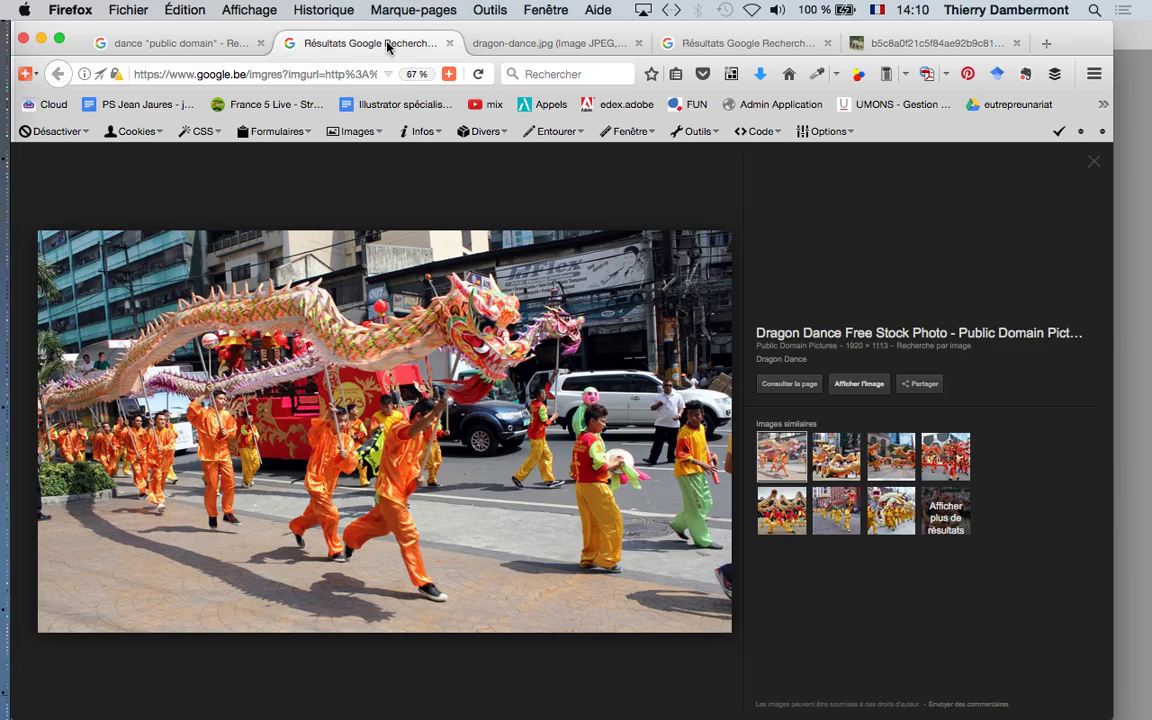
# Save the full-size dragon dance image as dragon-dance.jpg in the historique créatif folder inside quatrieme jour.
pyautogui.click(550, 42)
pyautogui.rightClick(506, 304)
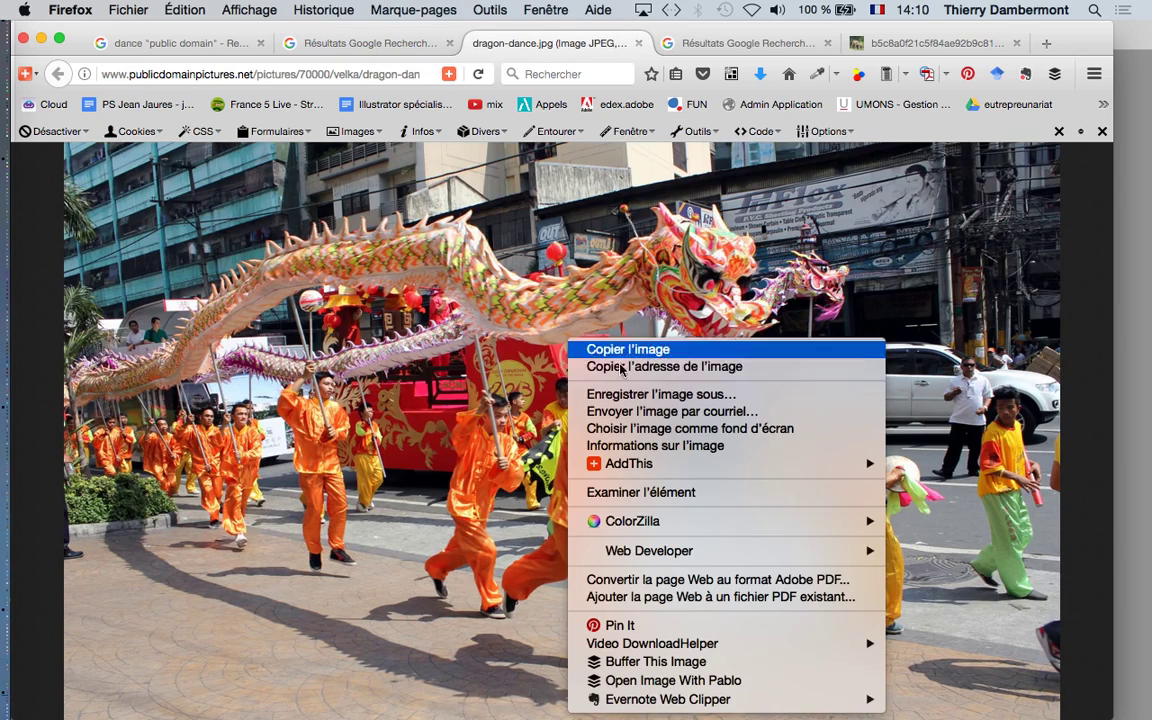
pyautogui.click(580, 353)
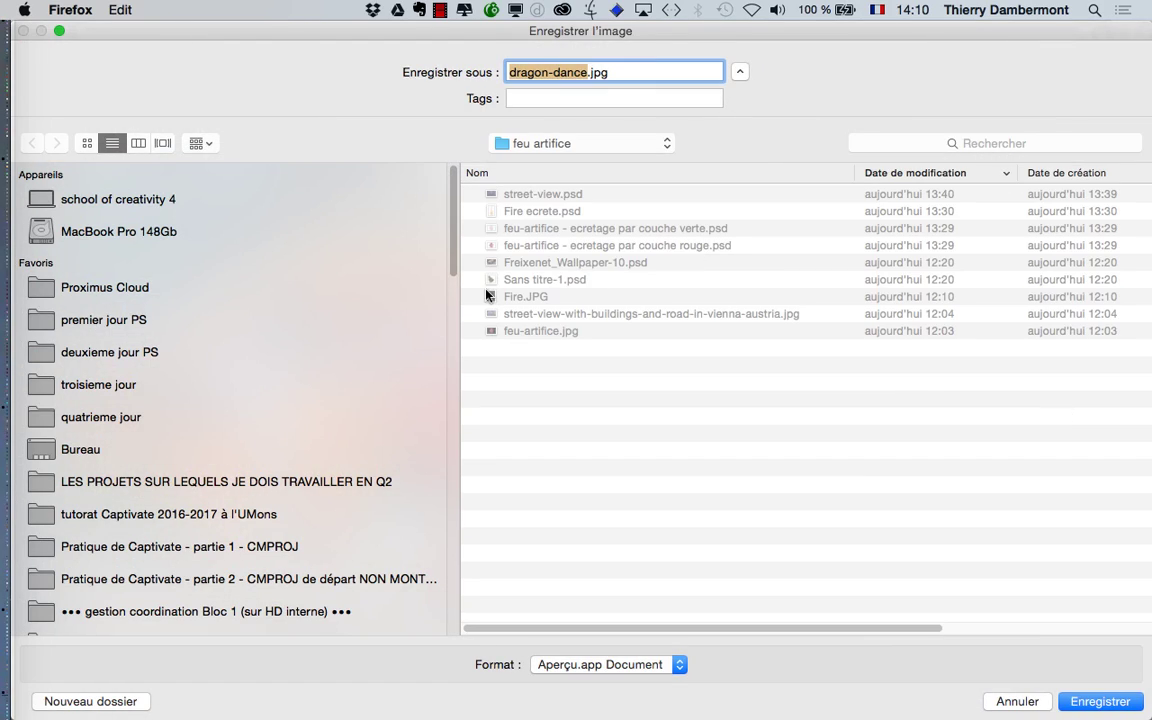
pyautogui.click(117, 426)
pyautogui.doubleClick(552, 194)
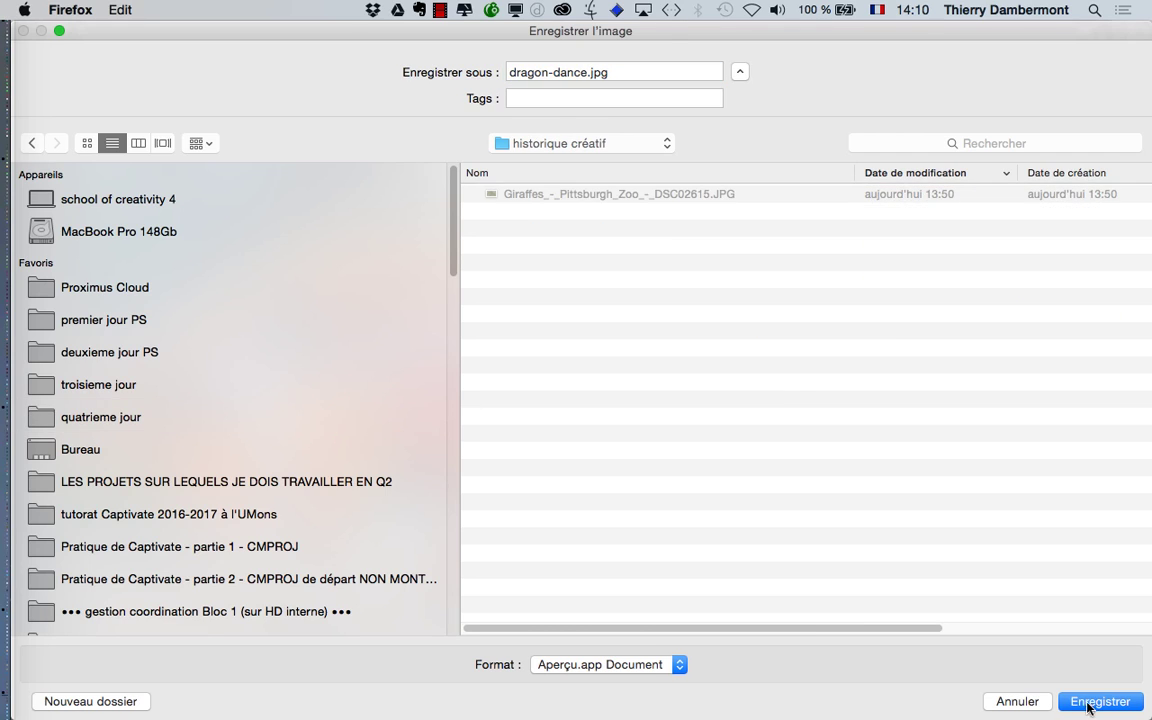
pyautogui.click(1085, 701)
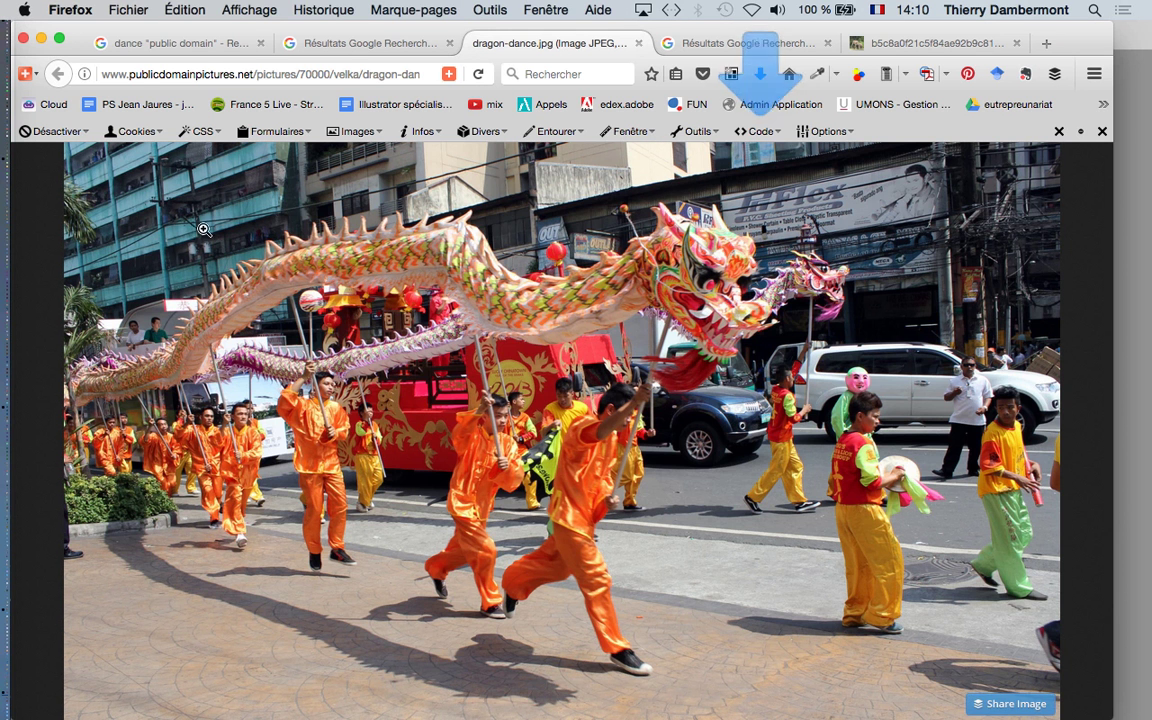
# Switch to Photoshop and open dragon-dance.jpg from the historique créatif folder.
pyautogui.click(40, 38)
pyautogui.click(272, 151)
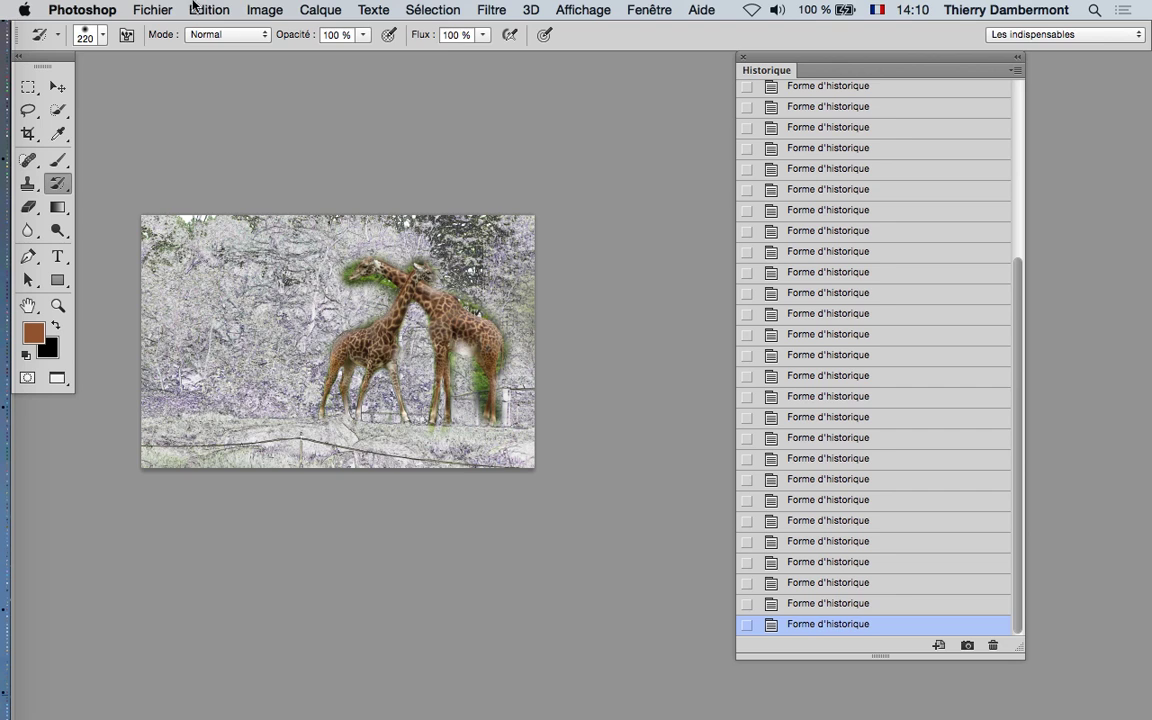
pyautogui.click(153, 9)
pyautogui.click(155, 44)
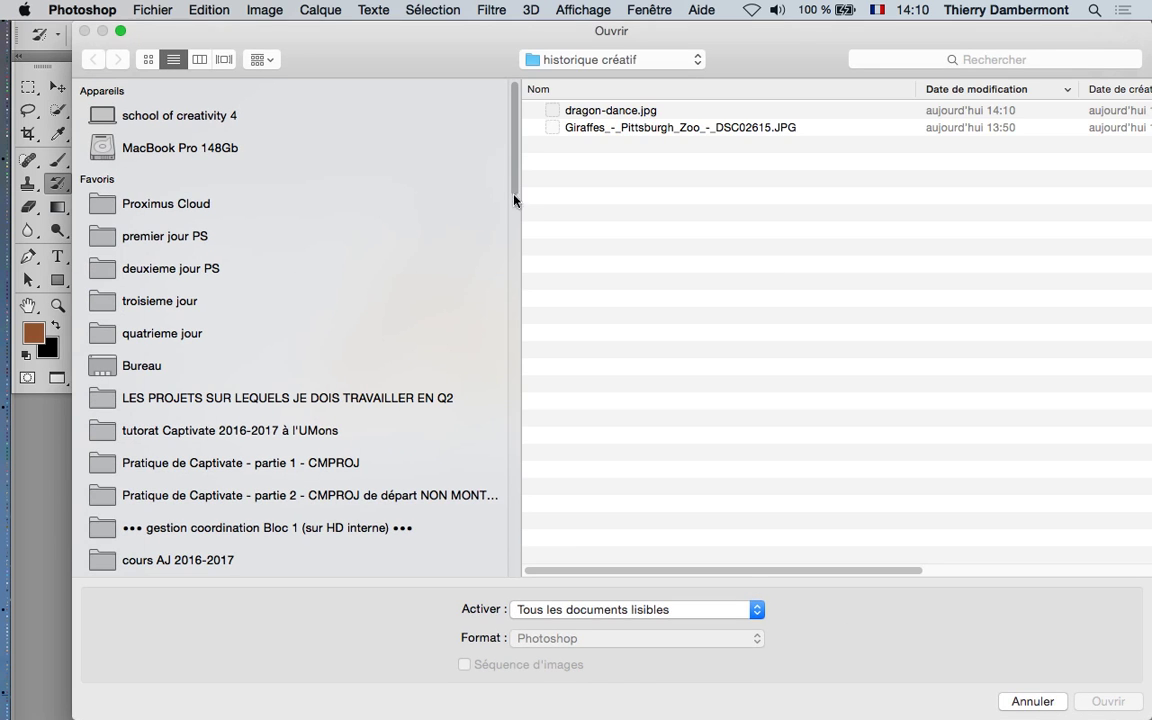
pyautogui.click(636, 112)
pyautogui.click(1105, 701)
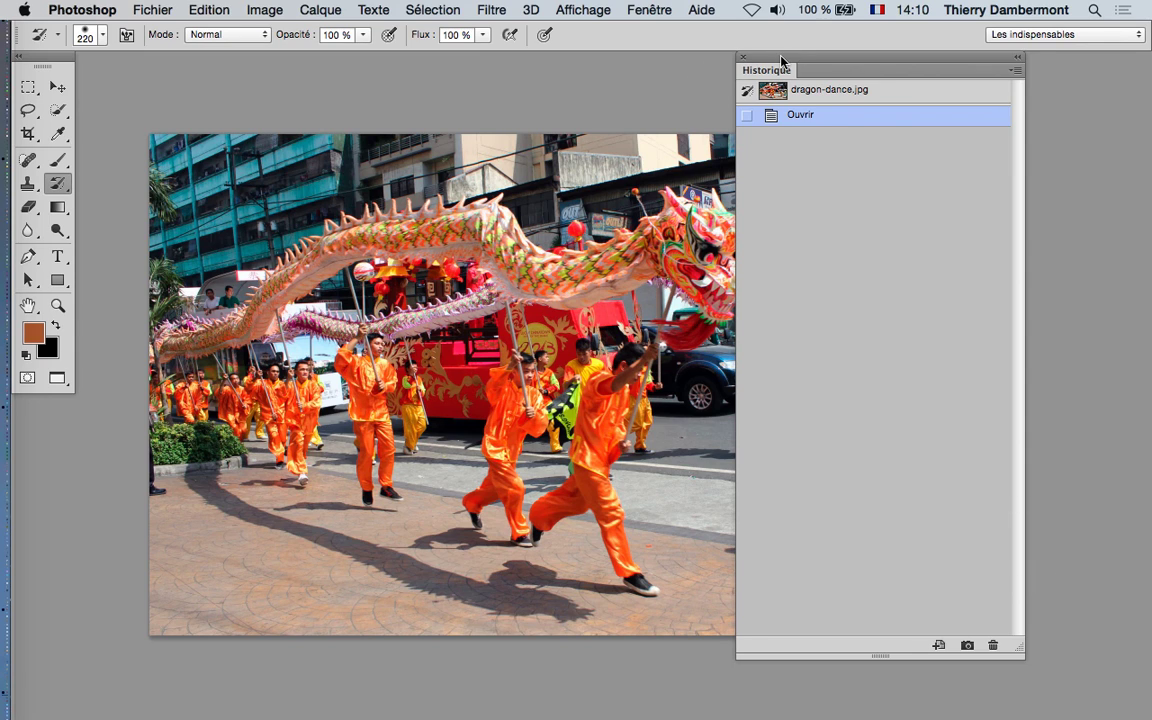
# Cycle the screen modes back to a standard document window and move the dragon-dance.jpg window toward the left of the desktop.
pyautogui.press('f')
pyautogui.press('f')
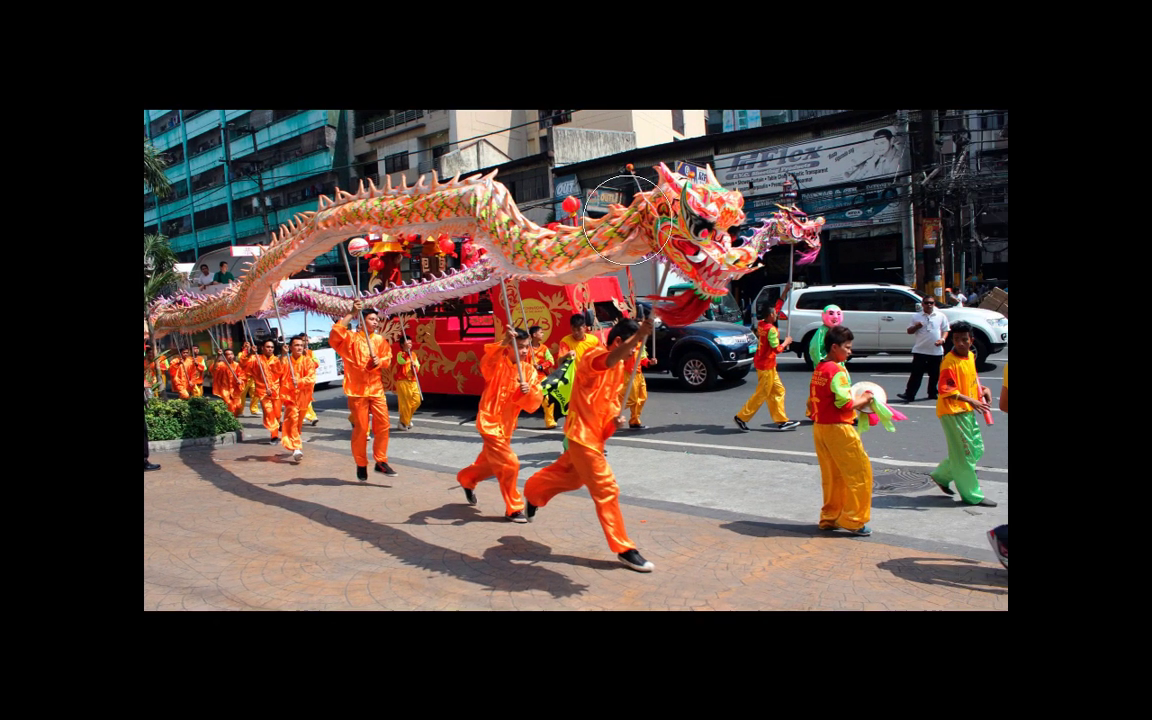
pyautogui.press('f')
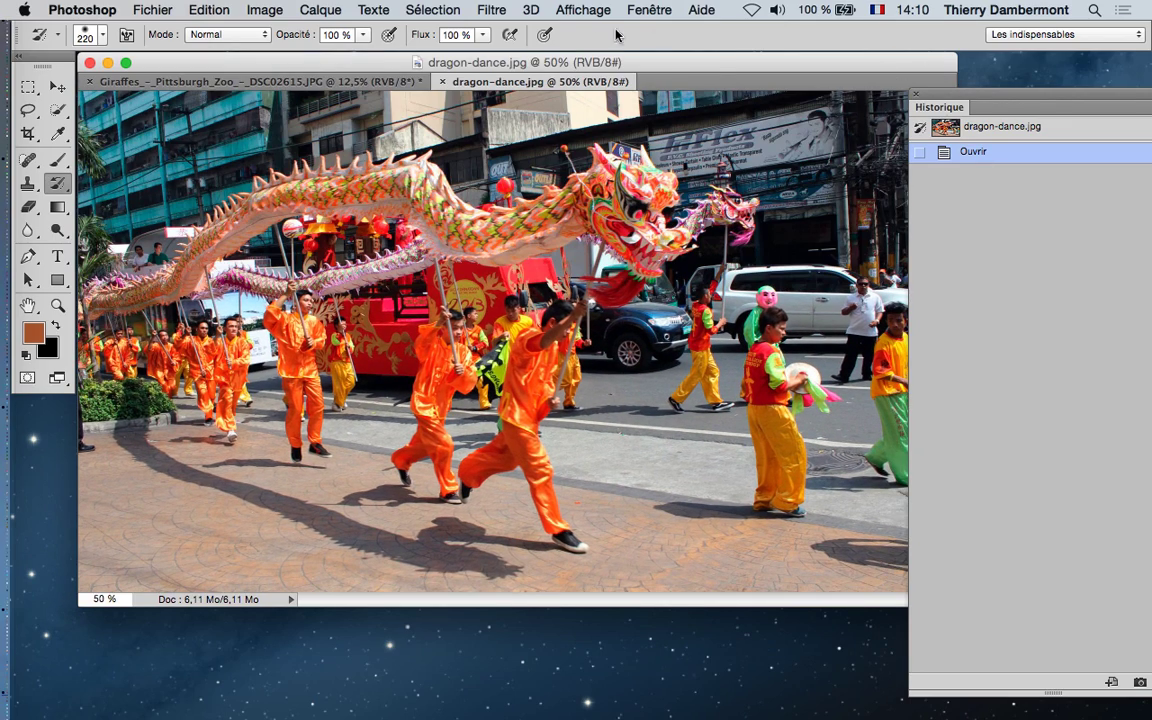
pyautogui.moveTo(543, 62); pyautogui.dragTo(218, 62)
# Switch to Firefox, bring up its dragon-dance.jpg window, and resize and place it beside the Photoshop document.
pyautogui.press('super+Tab')
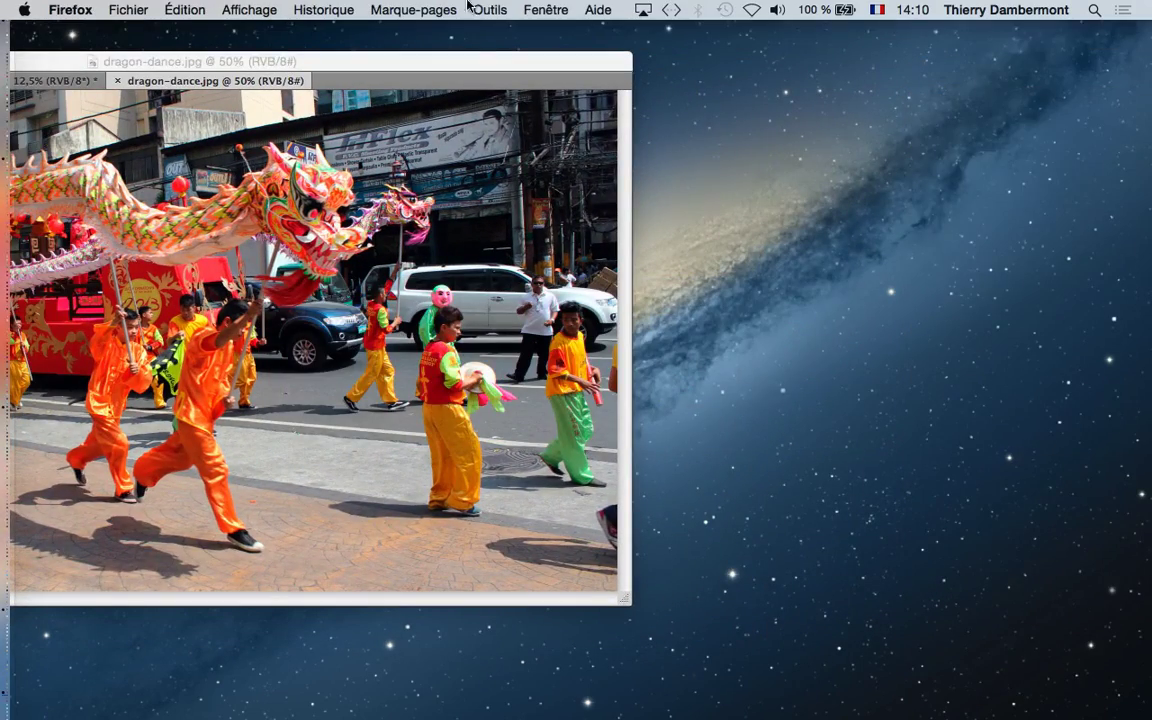
pyautogui.click(545, 10)
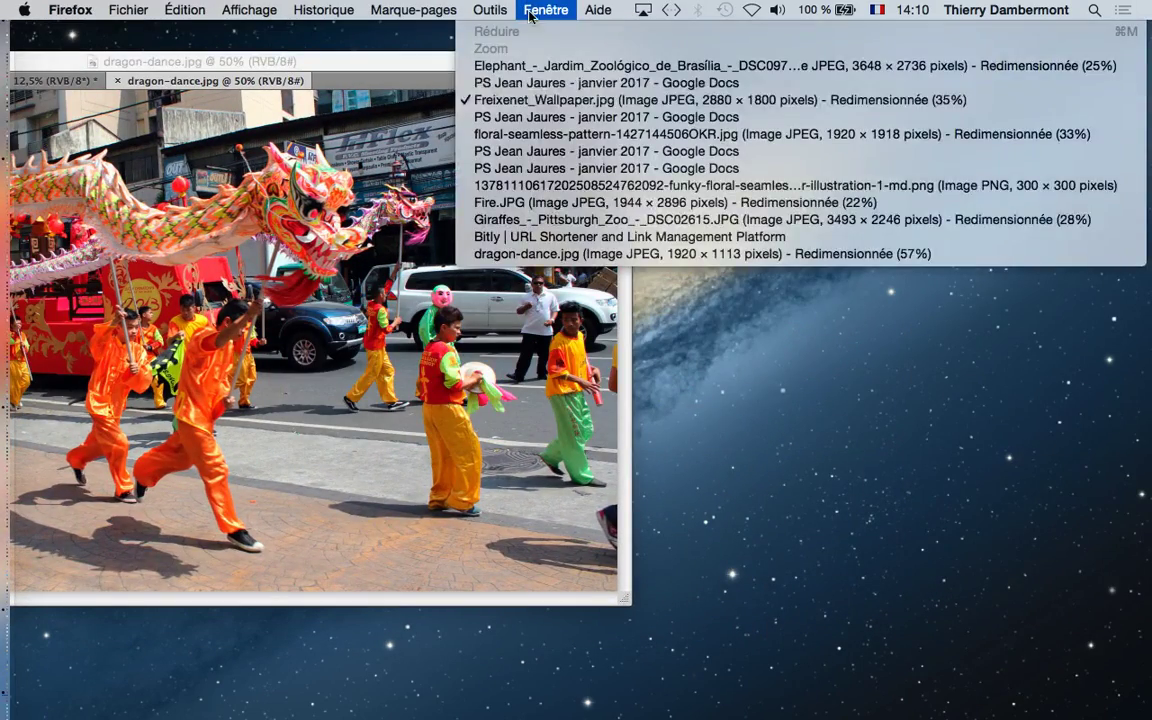
pyautogui.click(570, 252)
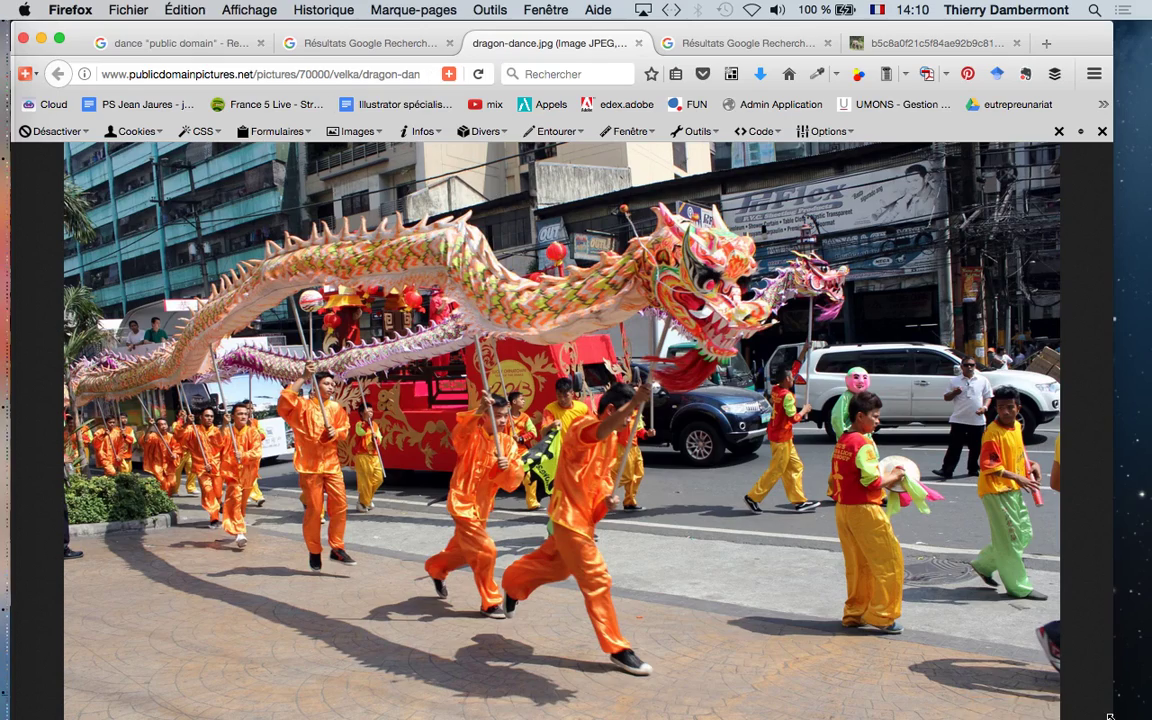
pyautogui.moveTo(1110, 717); pyautogui.dragTo(614, 544)
pyautogui.moveTo(347, 26); pyautogui.dragTo(900, 57)
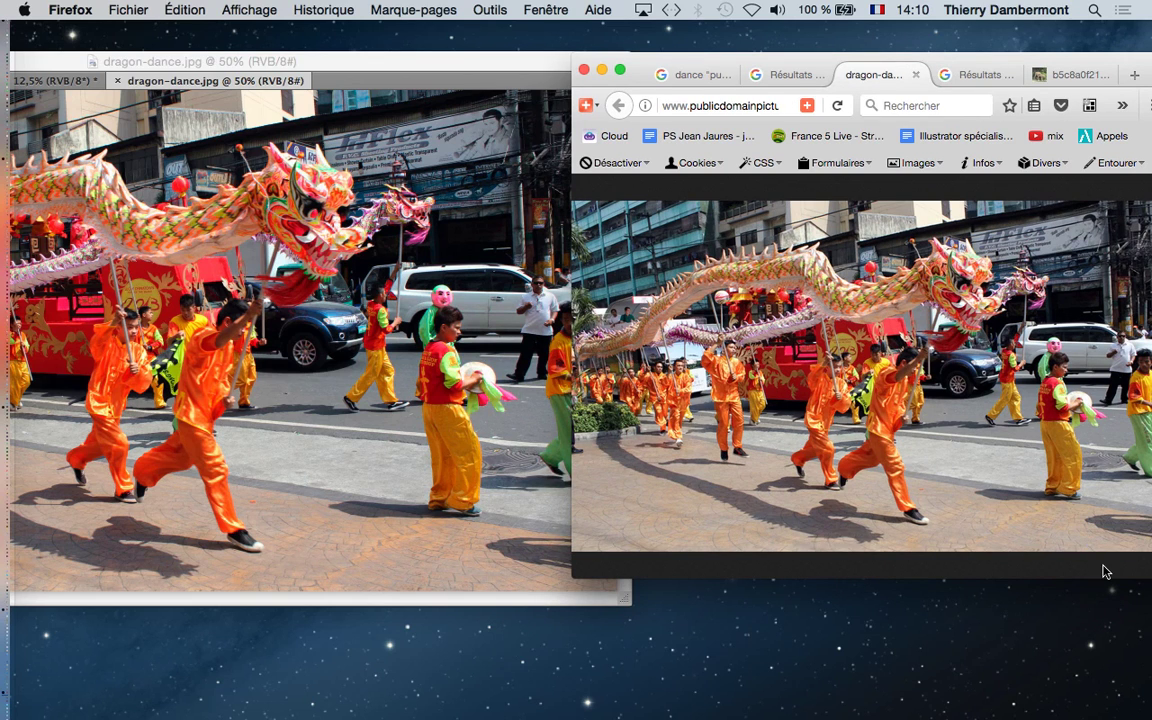
pyautogui.moveTo(1104, 582); pyautogui.dragTo(1093, 707)
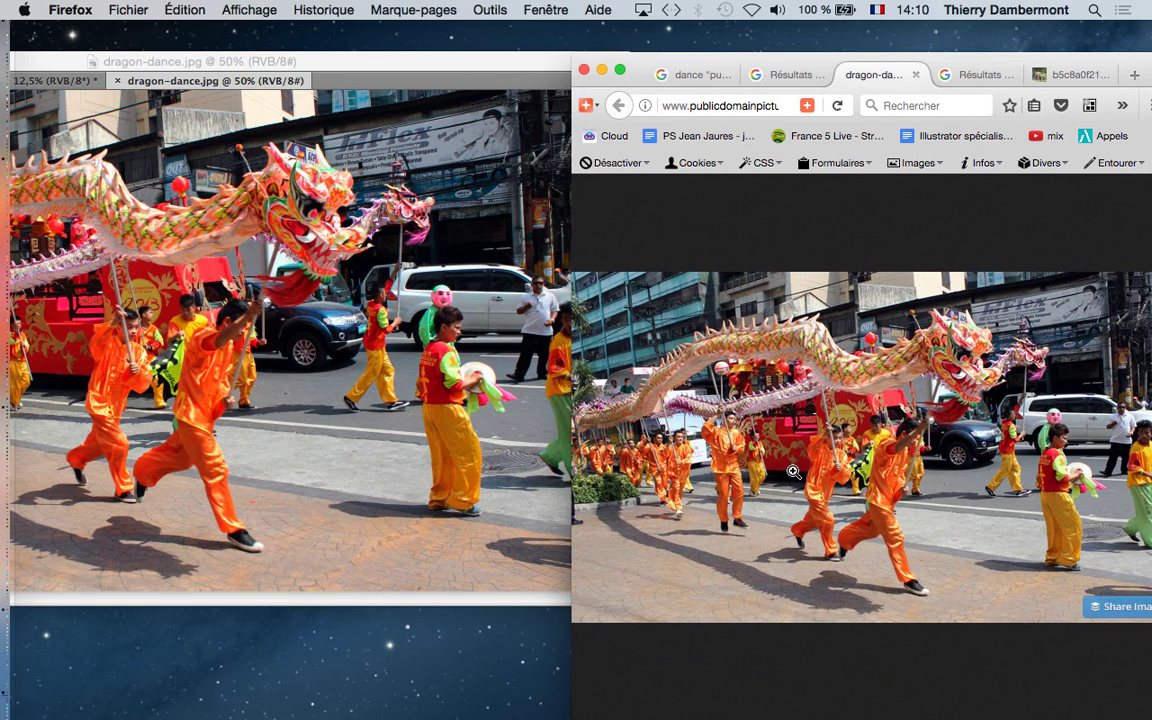
# Enlarge the Firefox photo to full size and view the same dancers at 100% in Photoshop to compare the colours.
pyautogui.click(845, 459)
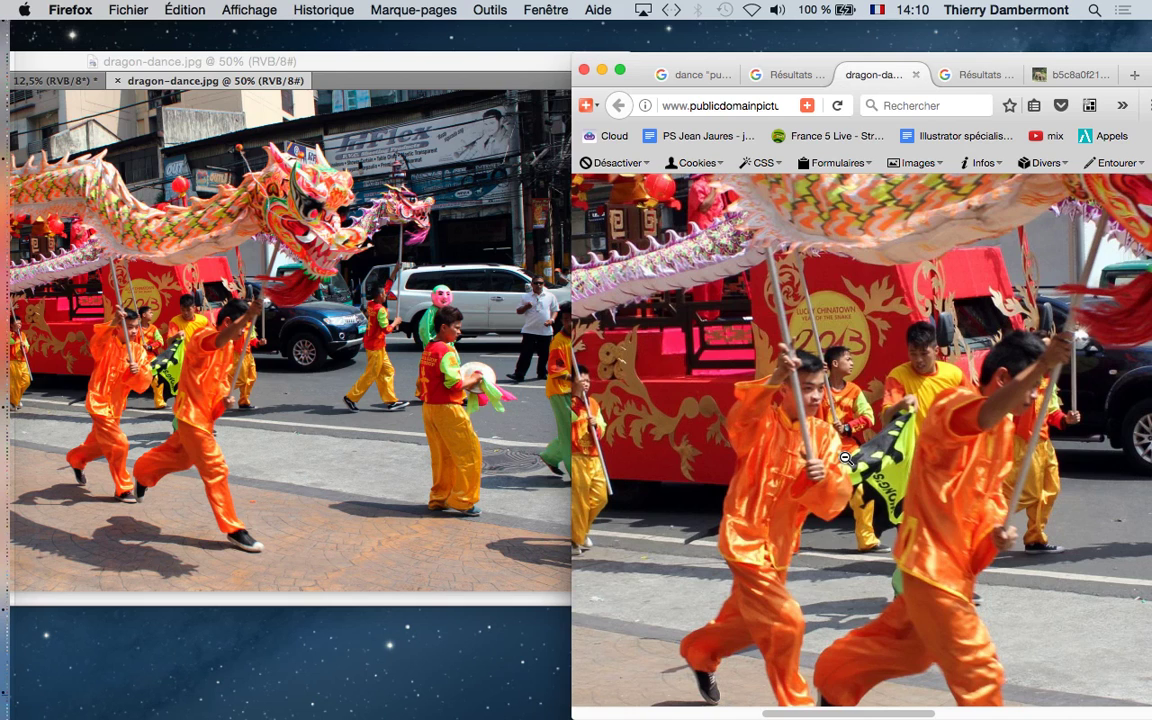
pyautogui.scroll(-3, 845, 459)
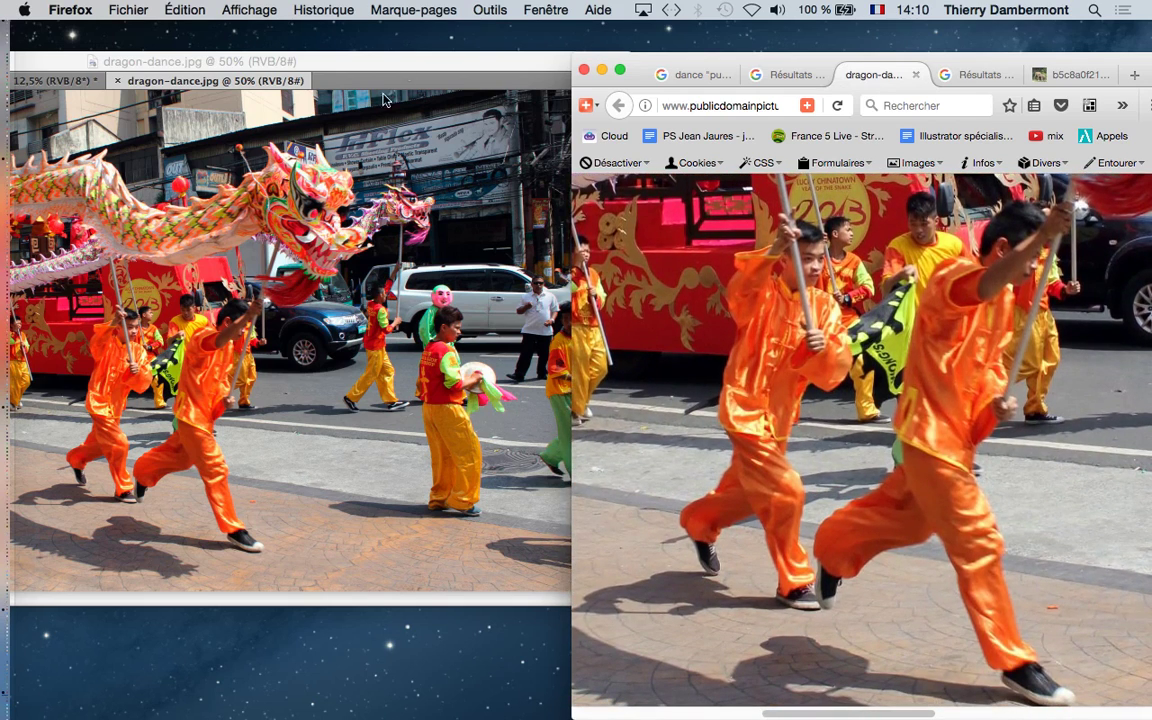
pyautogui.click(419, 59)
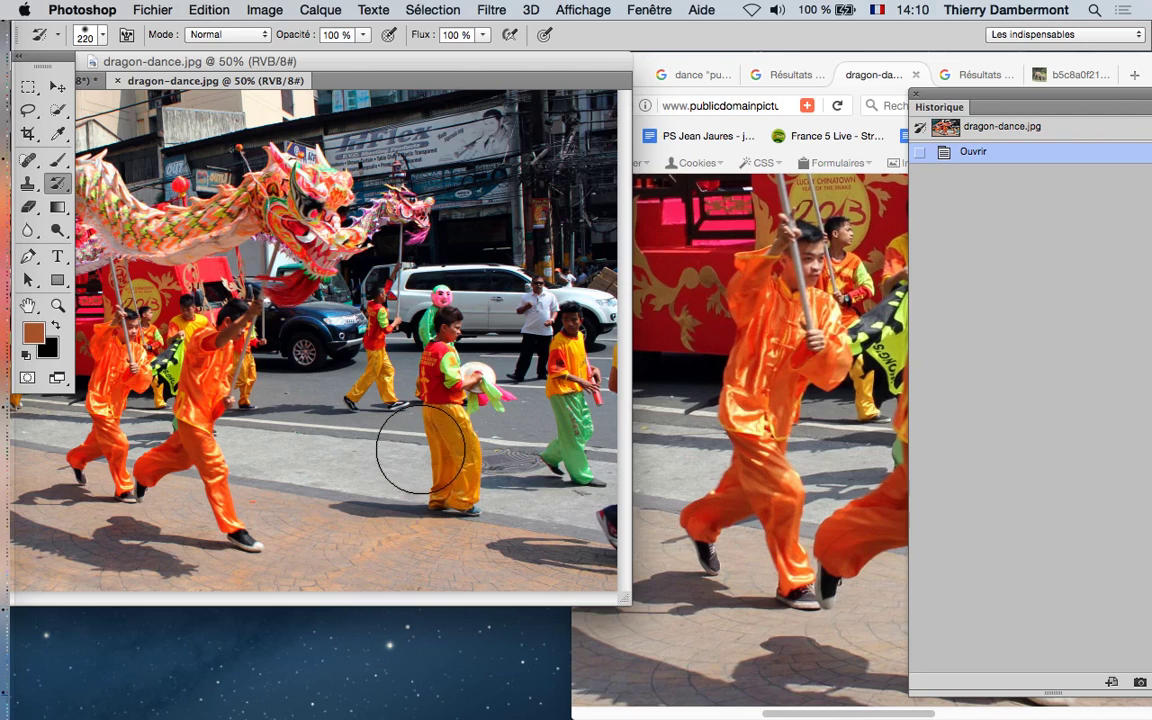
pyautogui.scroll(5, 340, 413)
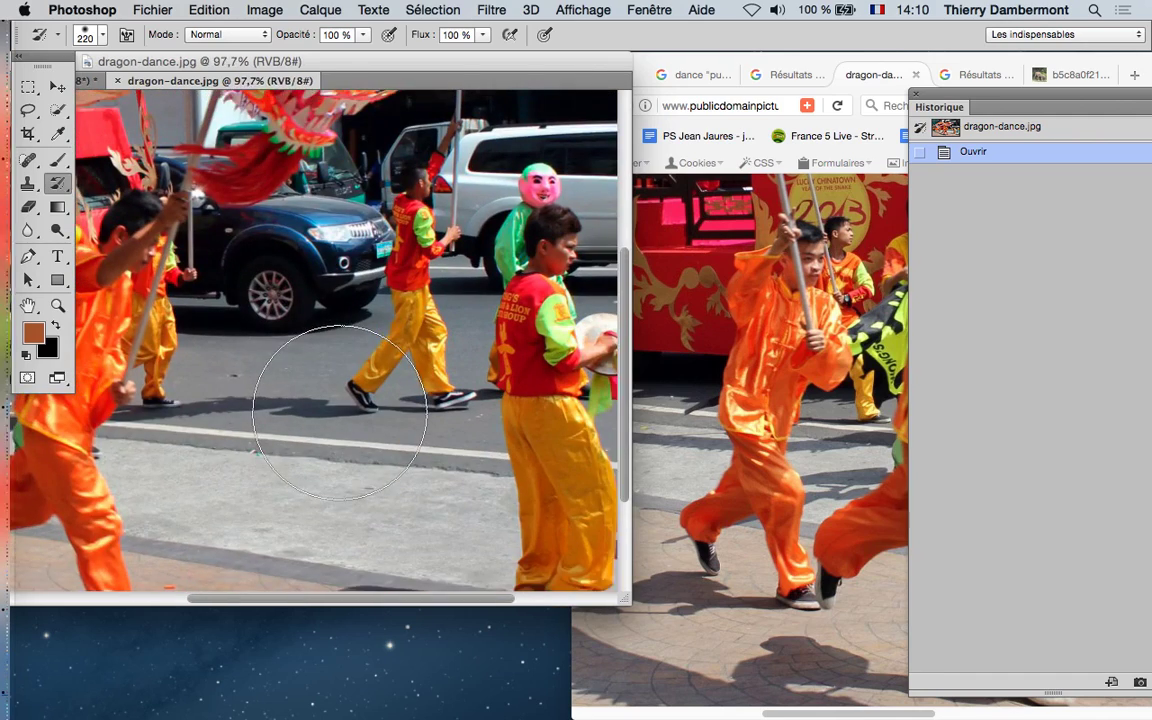
pyautogui.moveTo(298, 362); pyautogui.dragTo(545, 419)
pyautogui.moveTo(412, 407); pyautogui.dragTo(421, 330)
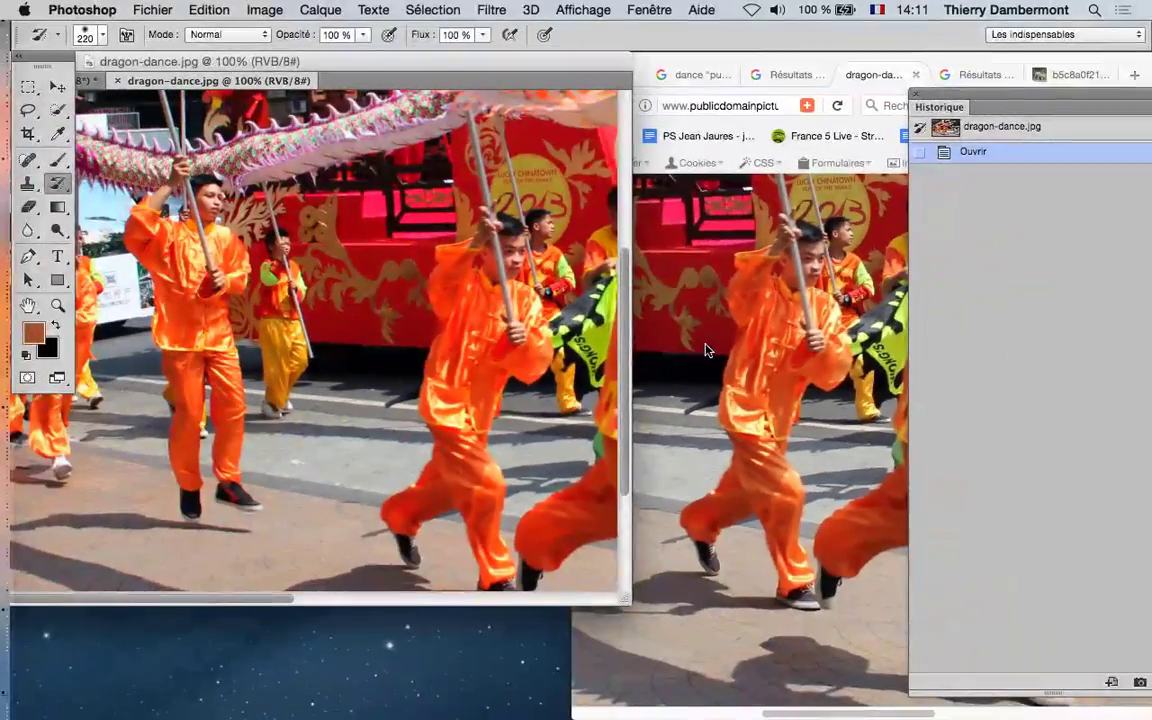
pyautogui.click(706, 345)
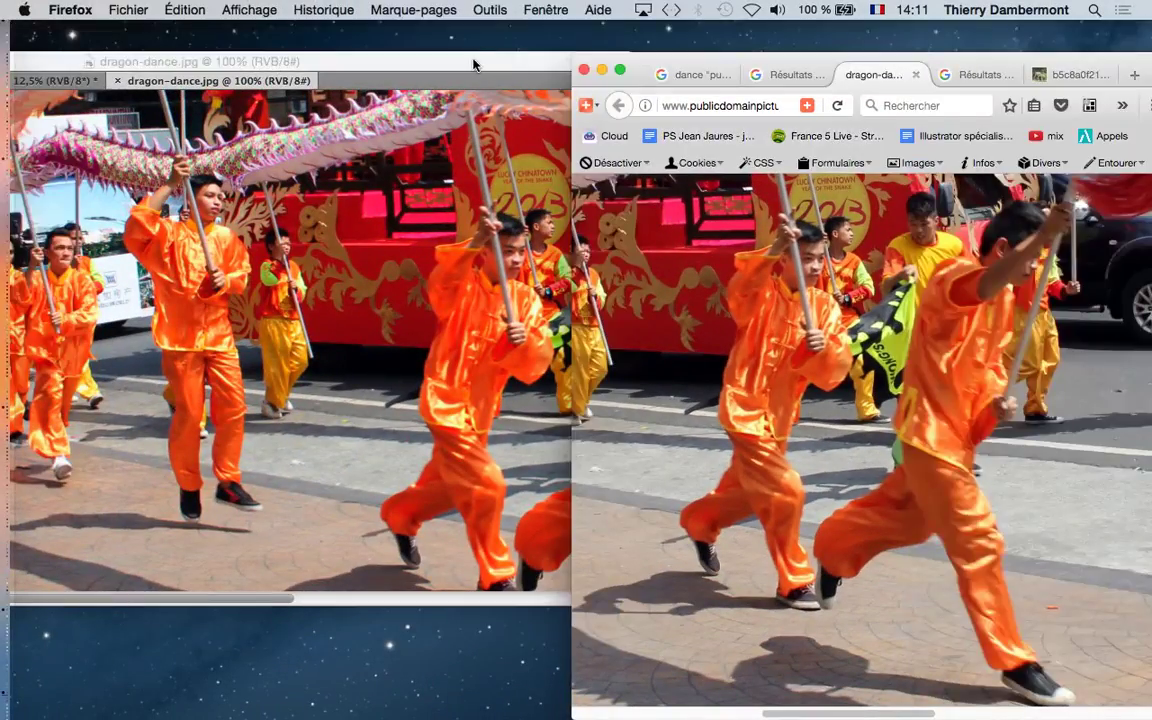
pyautogui.click(474, 62)
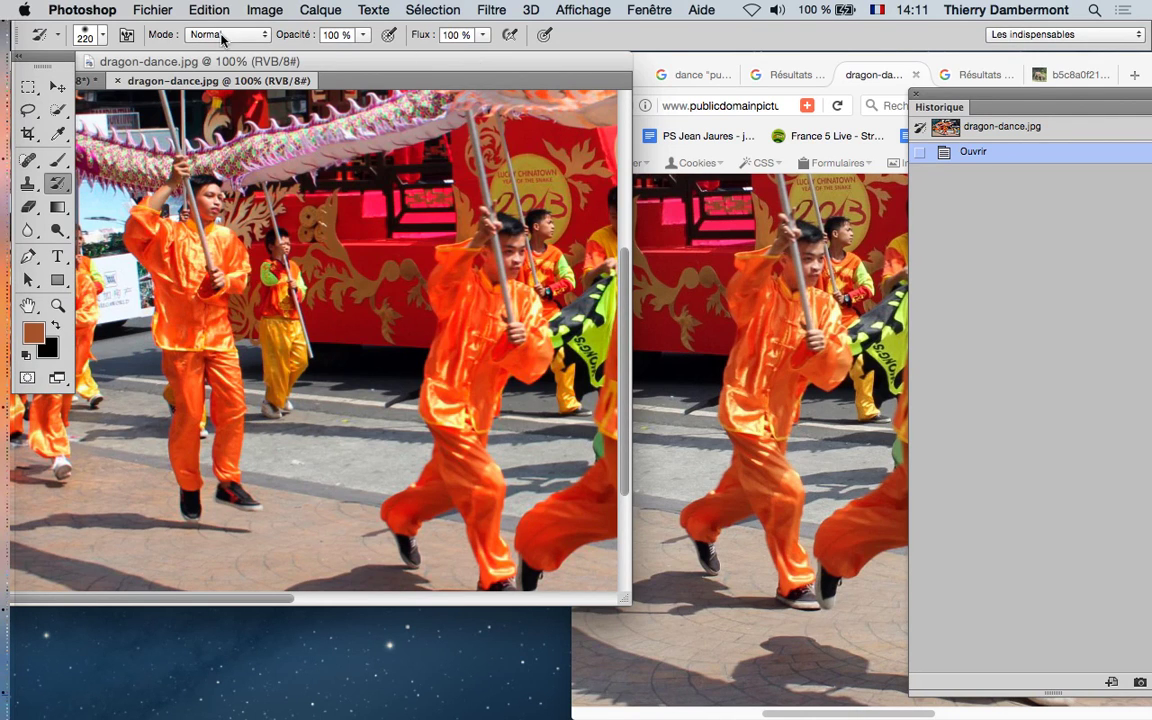
# Assign the sRGB IEC61966-2.1 colour profile to dragon-dance.jpg.
pyautogui.click(58, 87)
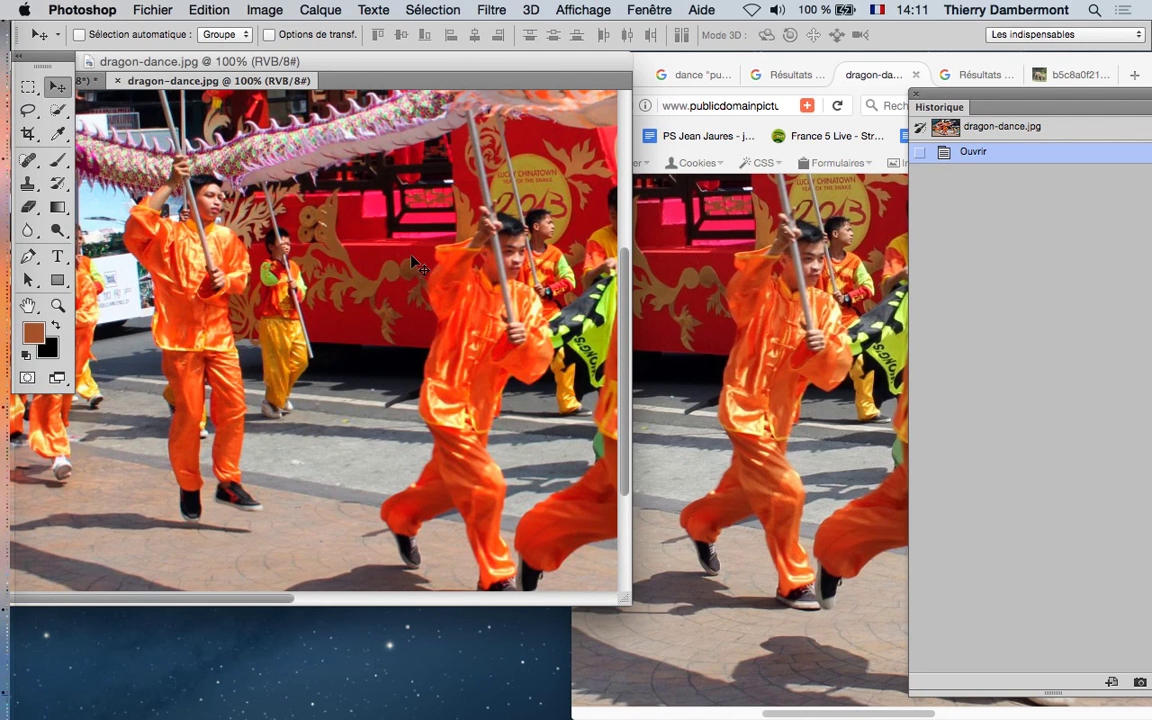
pyautogui.click(209, 10)
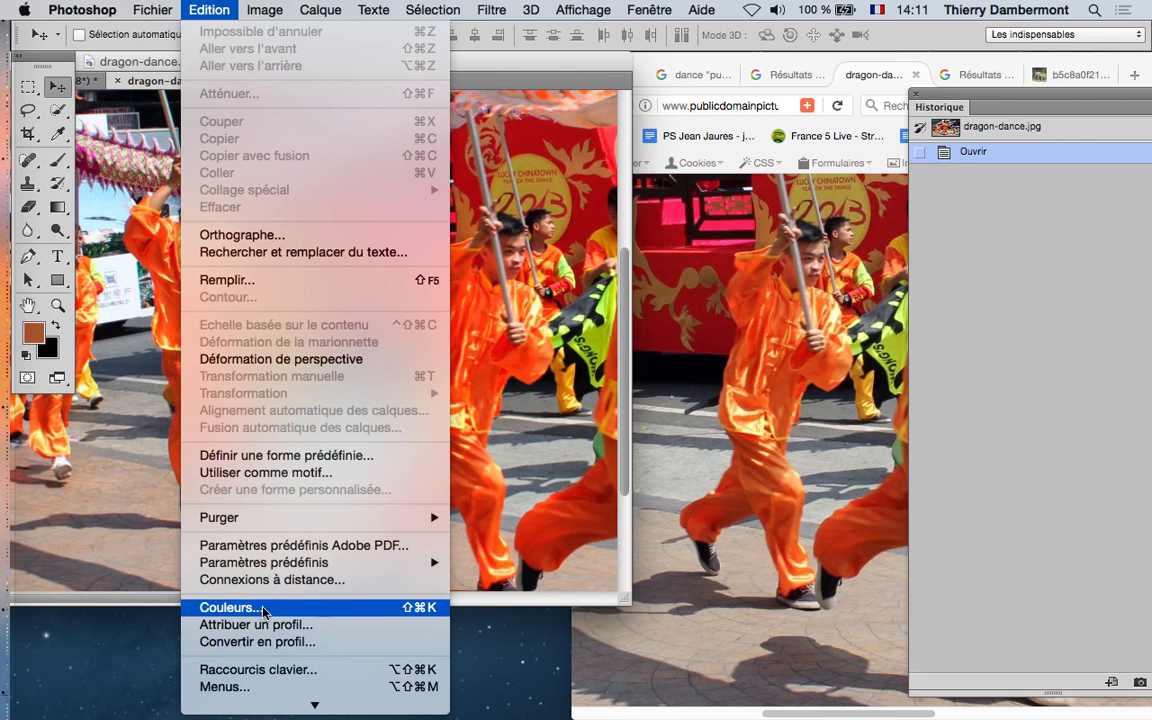
pyautogui.click(274, 628)
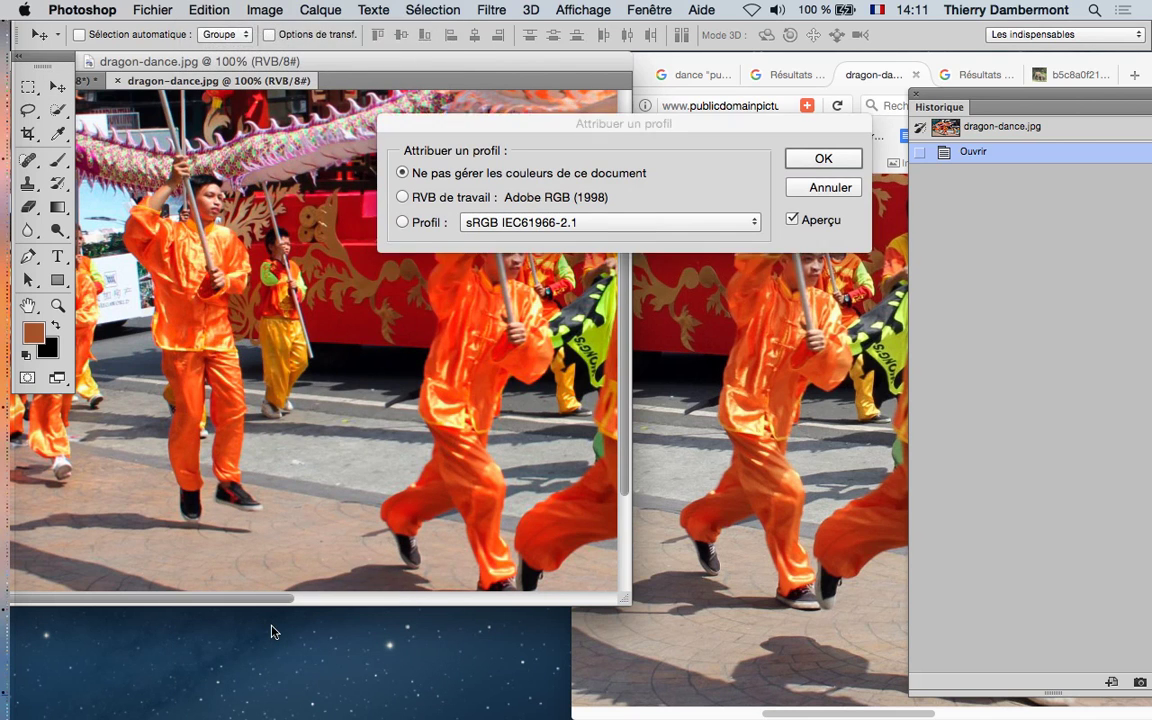
pyautogui.moveTo(453, 129); pyautogui.dragTo(677, 104)
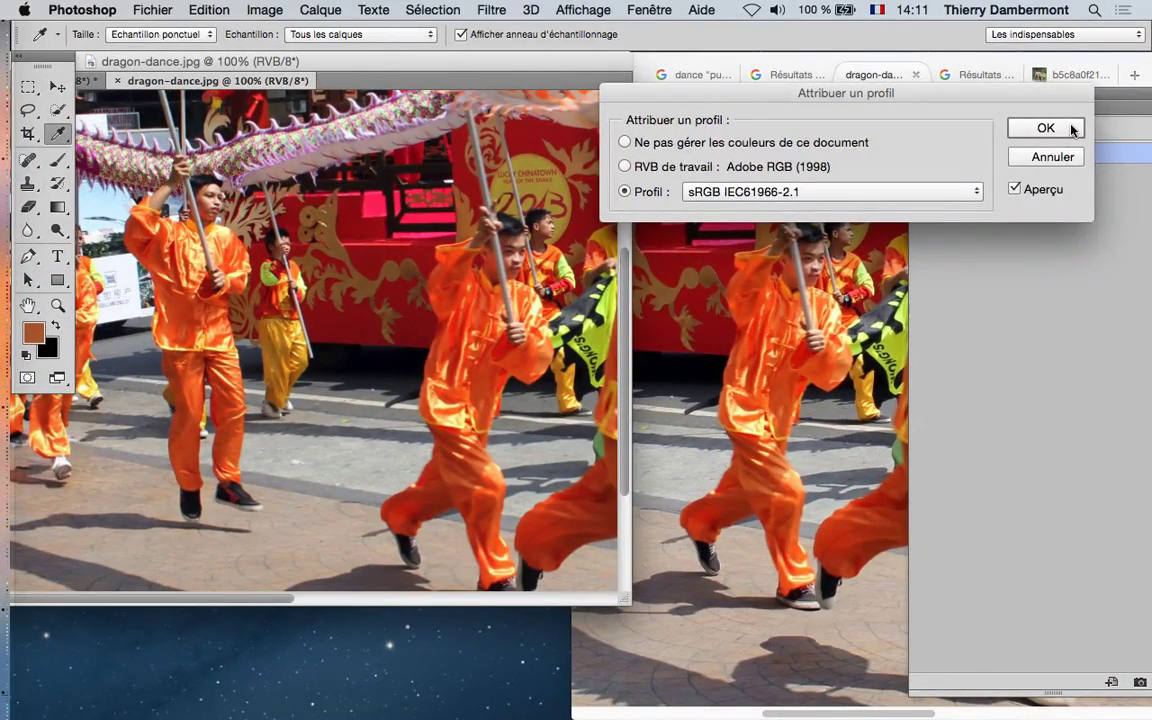
pyautogui.click(1072, 128)
# Move the dragon-dance.jpg window beside the Firefox photo, compare the colours of both versions and return to Photoshop.
pyautogui.press('v')
pyautogui.moveTo(452, 68); pyautogui.dragTo(582, 82)
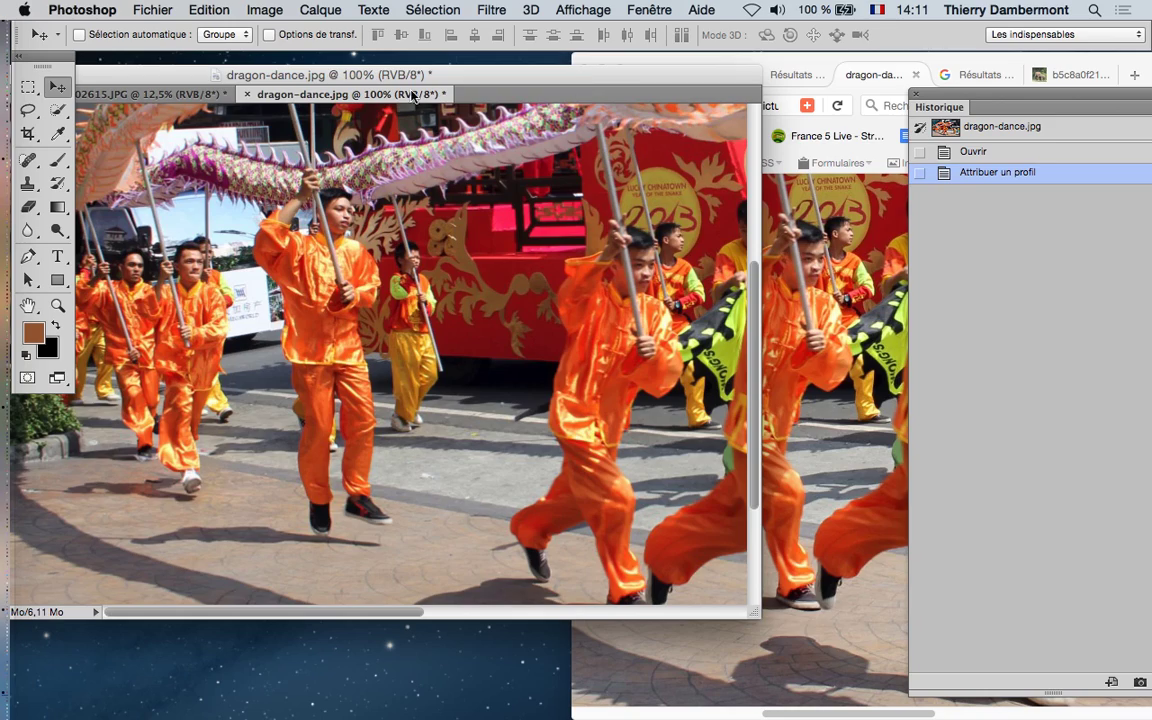
pyautogui.moveTo(334, 74); pyautogui.dragTo(440, 67)
pyautogui.press('super+Tab')
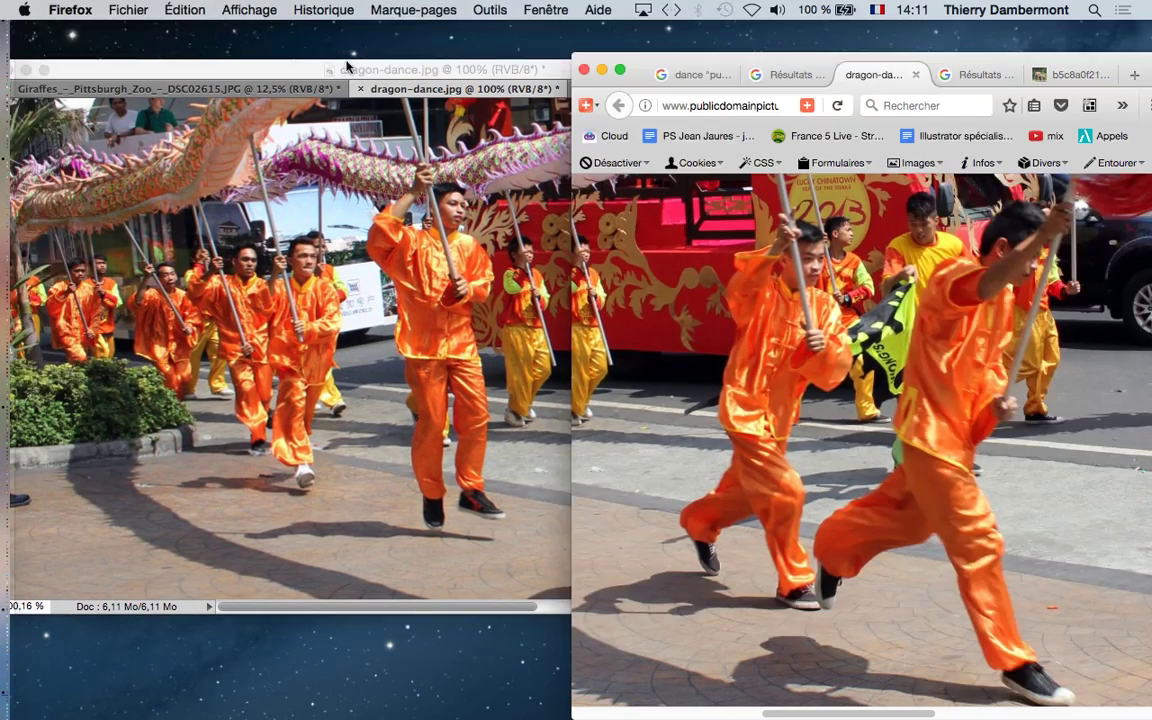
pyautogui.click(347, 66)
pyautogui.click(153, 9)
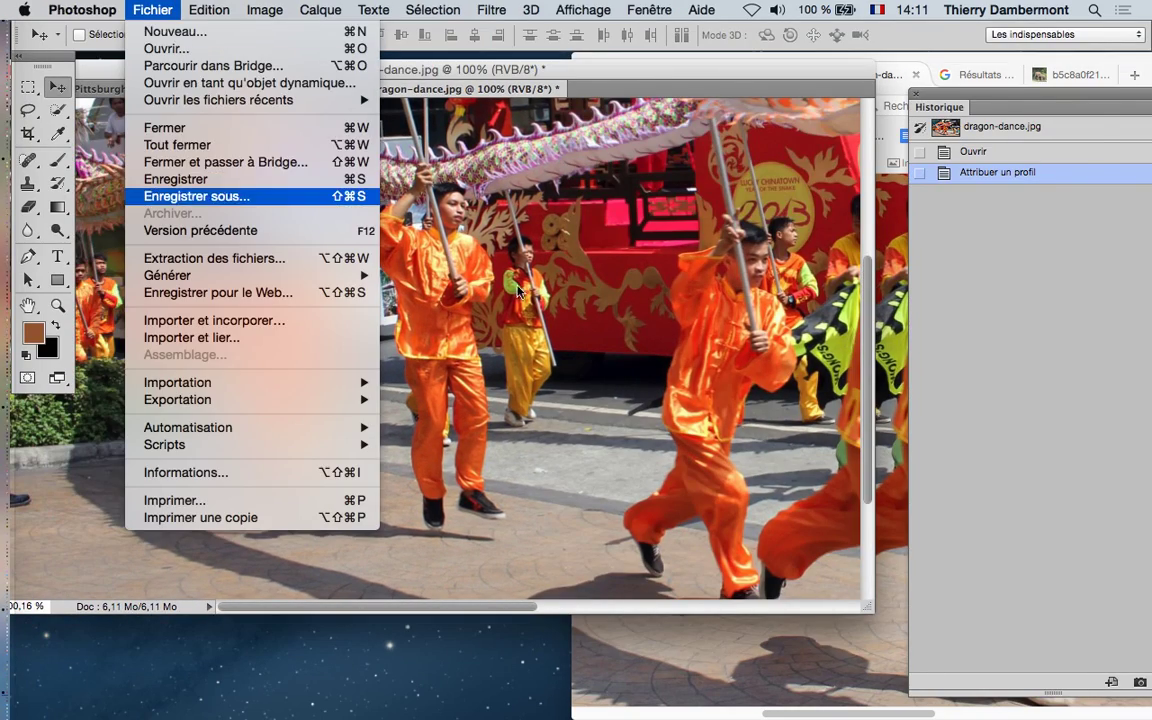
pyautogui.press('Return')
pyautogui.click(964, 703)
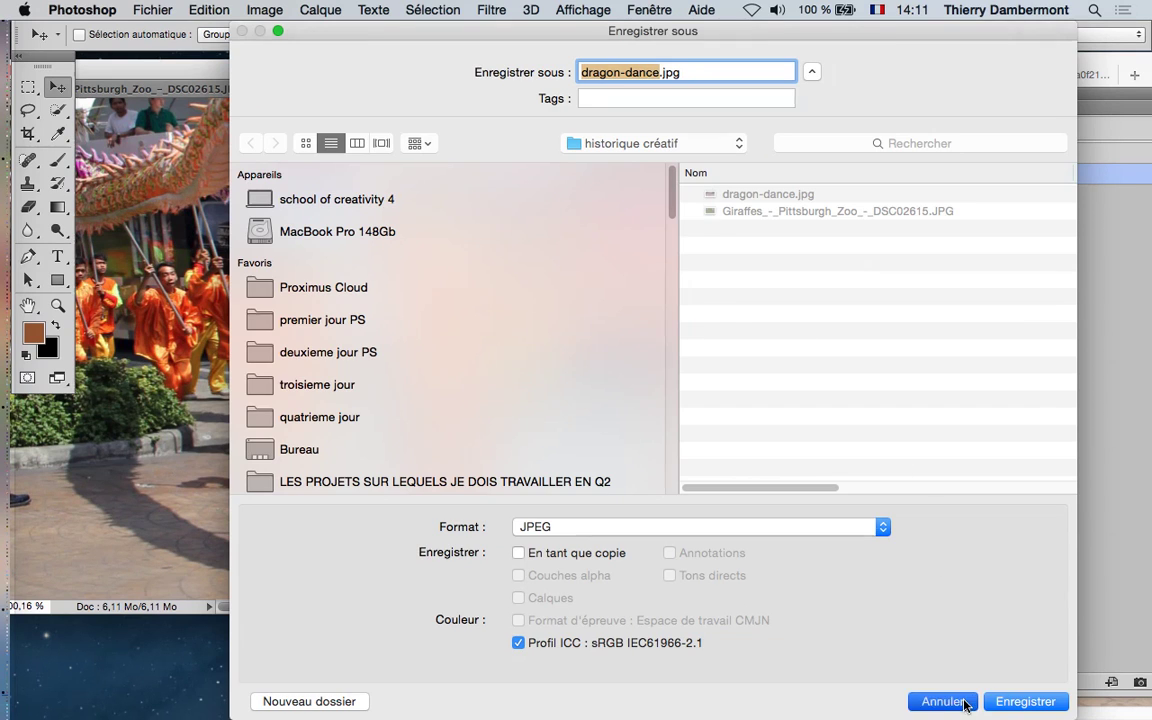
# Save a version of dragon-dance in Photoshop format in the historique créatif folder.
pyautogui.click(153, 9)
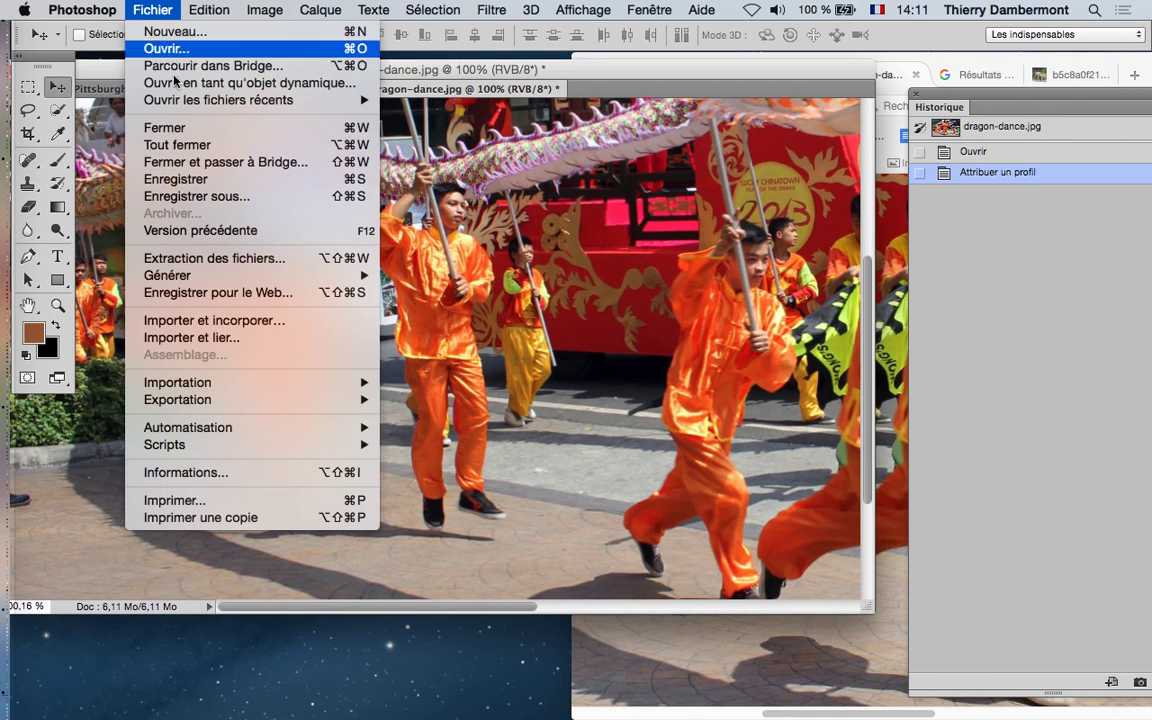
pyautogui.click(228, 197)
pyautogui.click(604, 528)
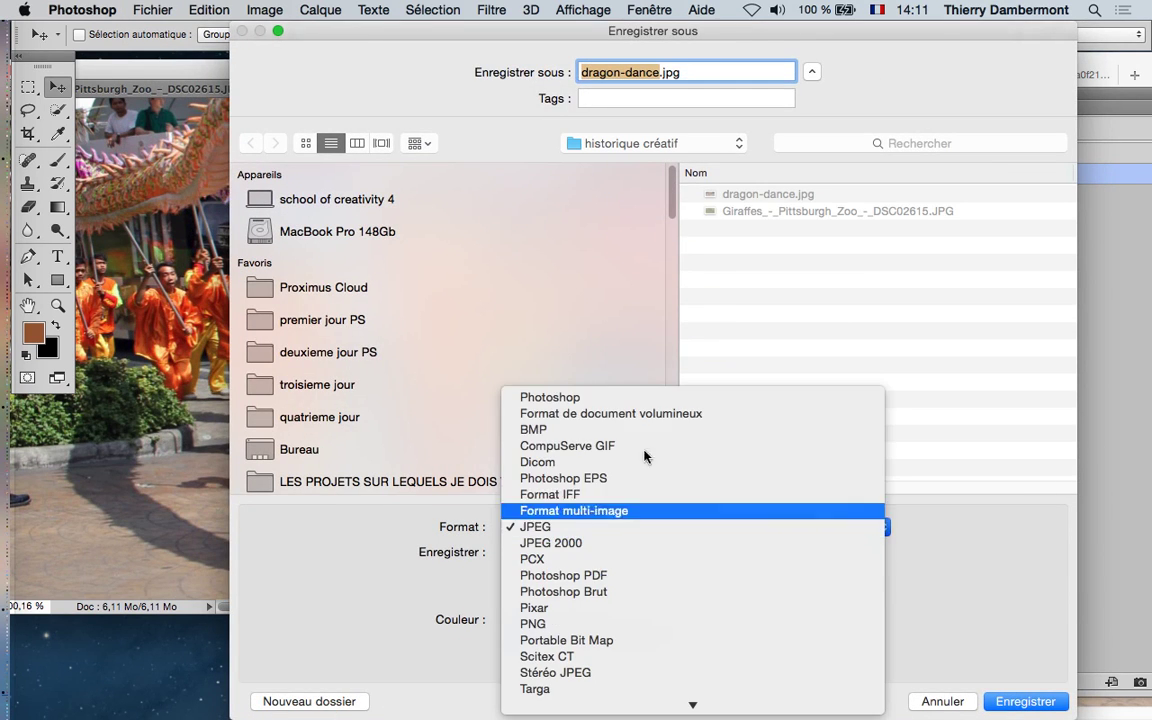
pyautogui.click(646, 398)
pyautogui.press('Return')
# Show the whole photo in full-screen mode with the menu bar, and reposition and shorten the Historique panel.
pyautogui.press('f')
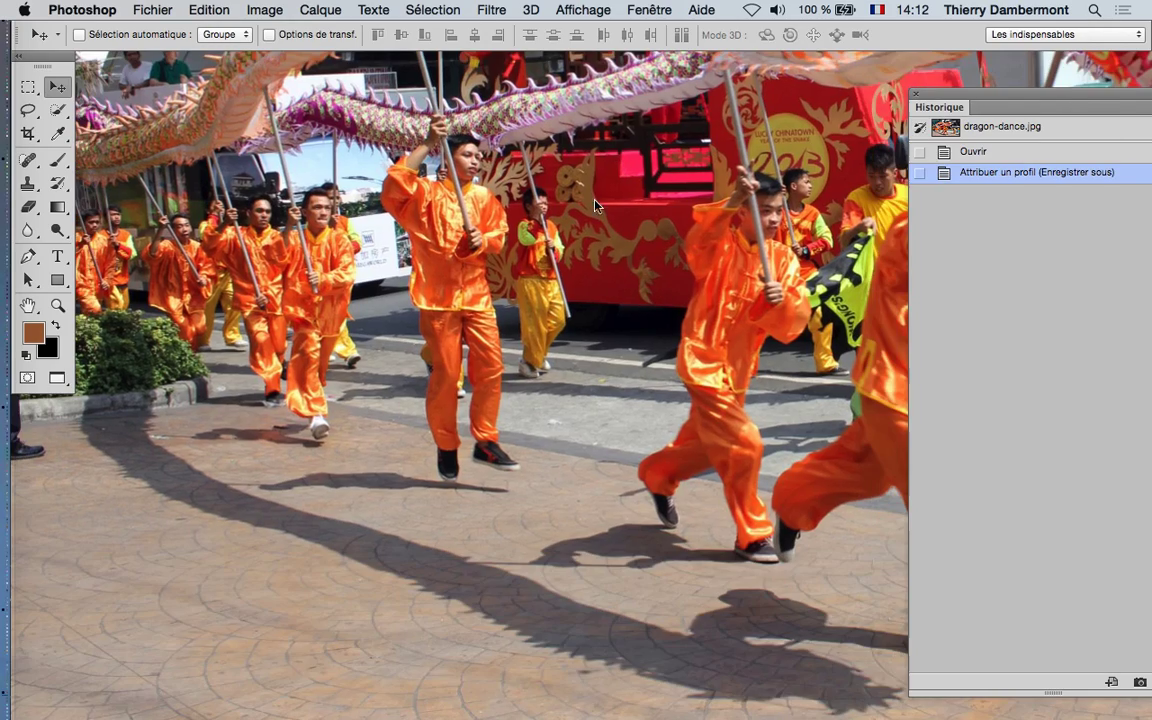
pyautogui.keyDown('alt'); pyautogui.keyDown('super'); pyautogui.click(609, 318); pyautogui.keyUp('super'); pyautogui.keyUp('alt')
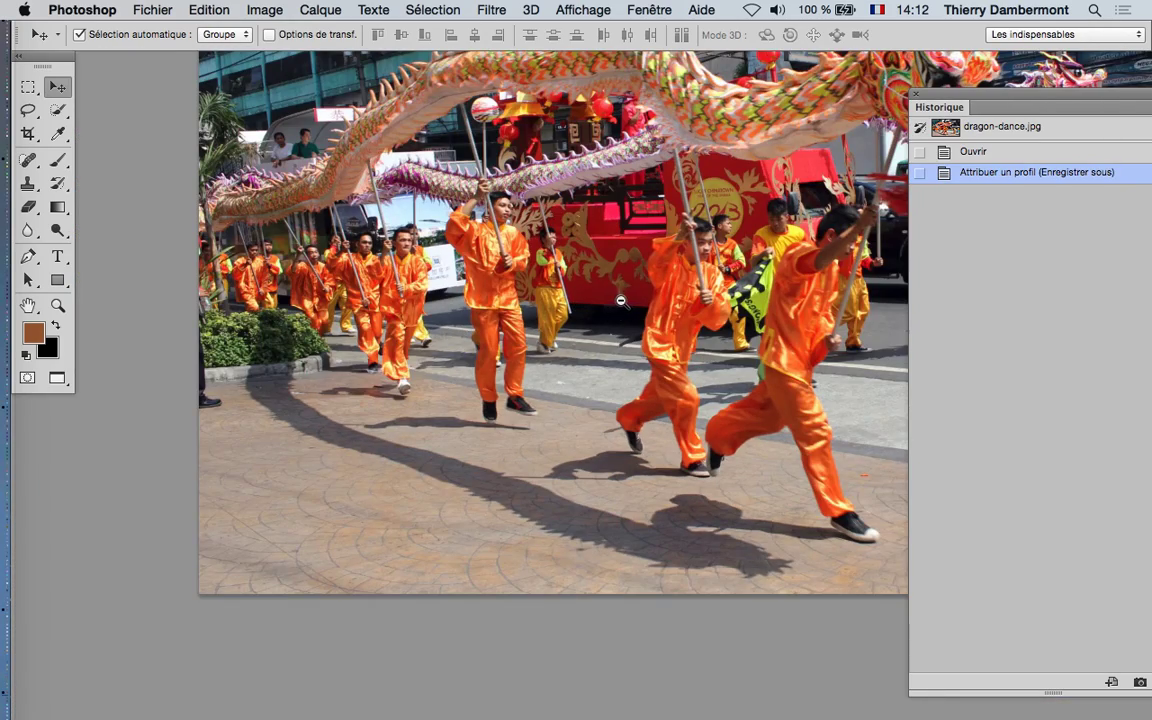
pyautogui.keyDown('alt'); pyautogui.keyDown('super'); pyautogui.click(620, 300); pyautogui.keyUp('super'); pyautogui.keyUp('alt')
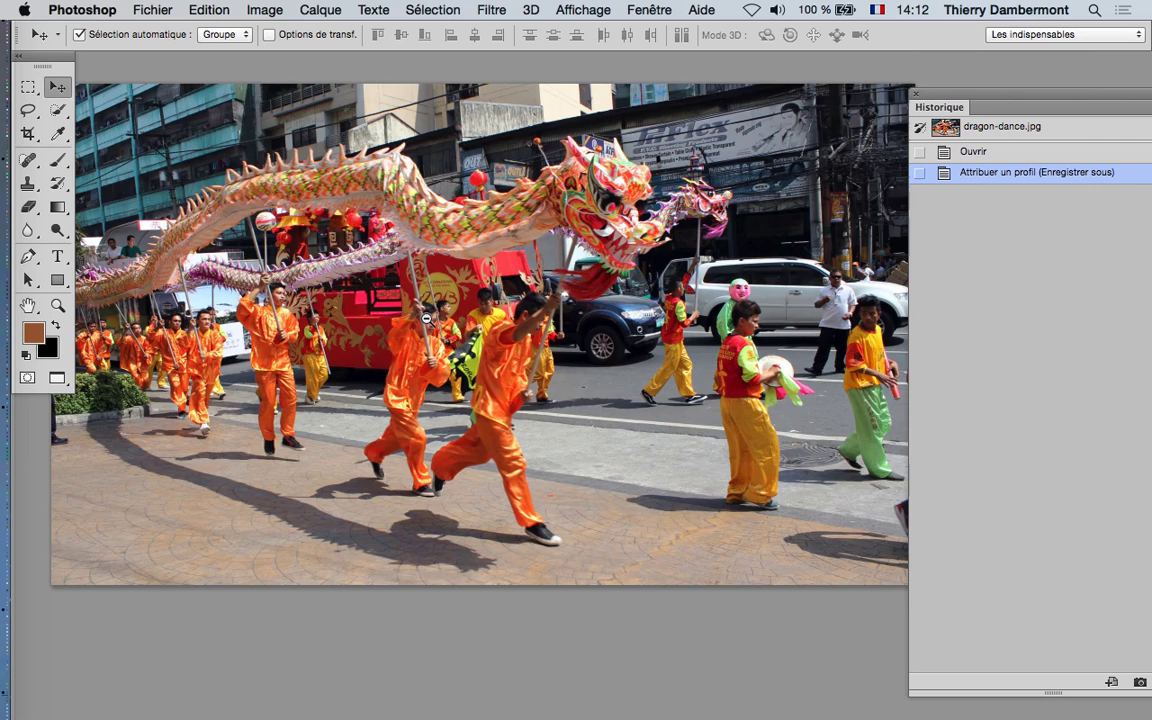
pyautogui.keyDown('alt'); pyautogui.keyDown('super'); pyautogui.click(492, 316); pyautogui.keyUp('super'); pyautogui.keyUp('alt')
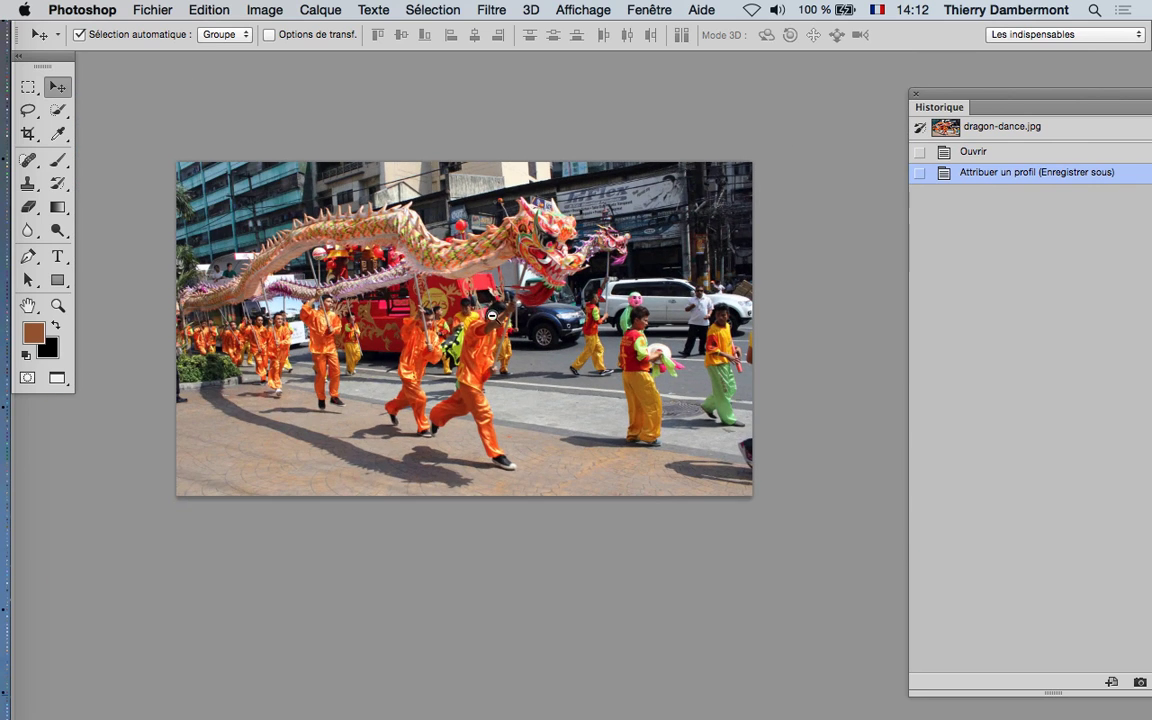
pyautogui.moveTo(944, 103); pyautogui.dragTo(800, 74)
pyautogui.moveTo(1032, 668); pyautogui.dragTo(1051, 556)
# Check the non-linear history setting in the history options and close them without changes.
pyautogui.click(1045, 86)
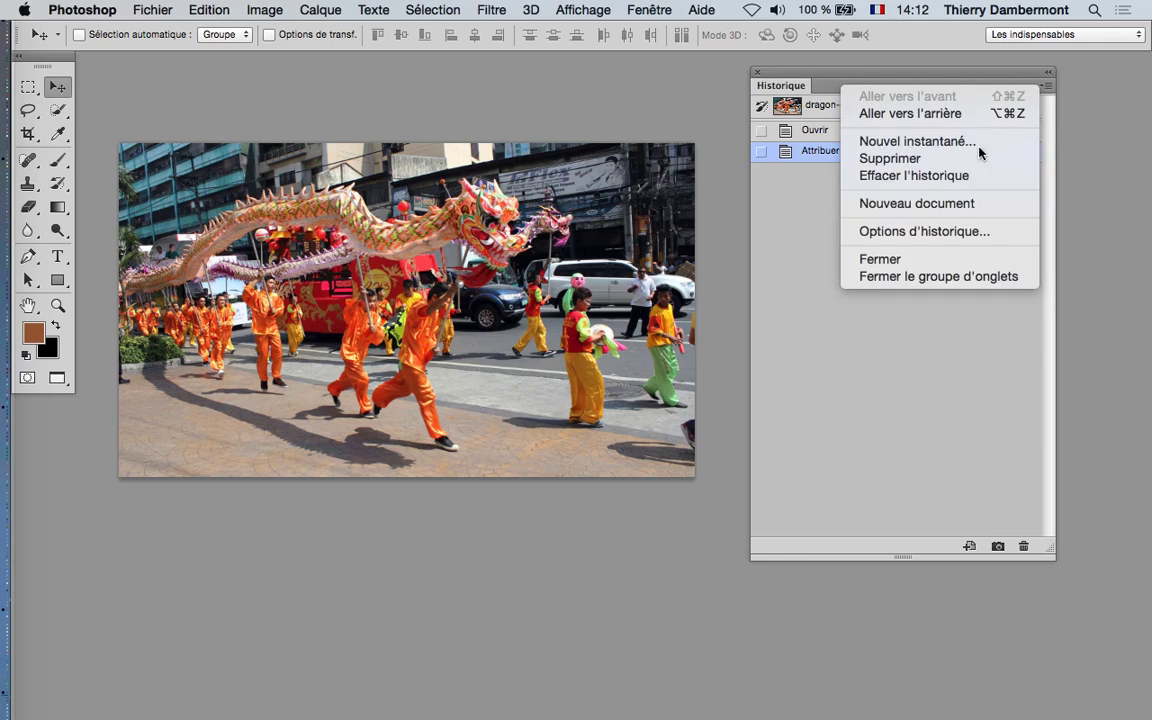
pyautogui.click(976, 228)
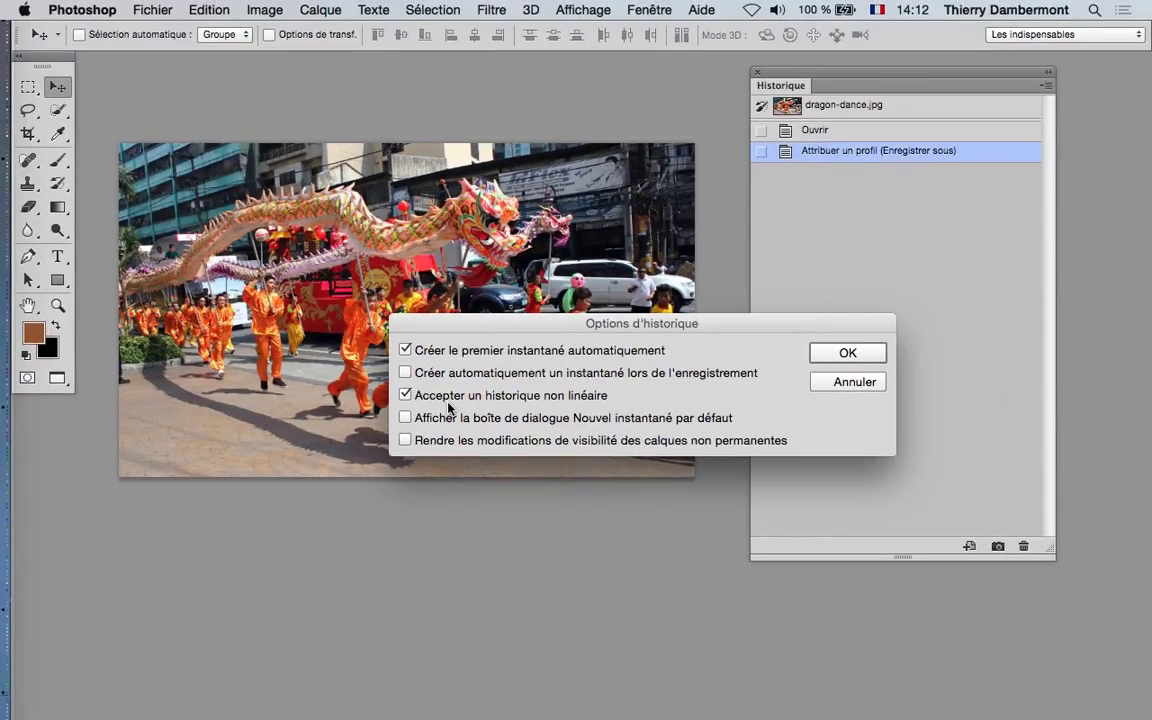
pyautogui.click(873, 382)
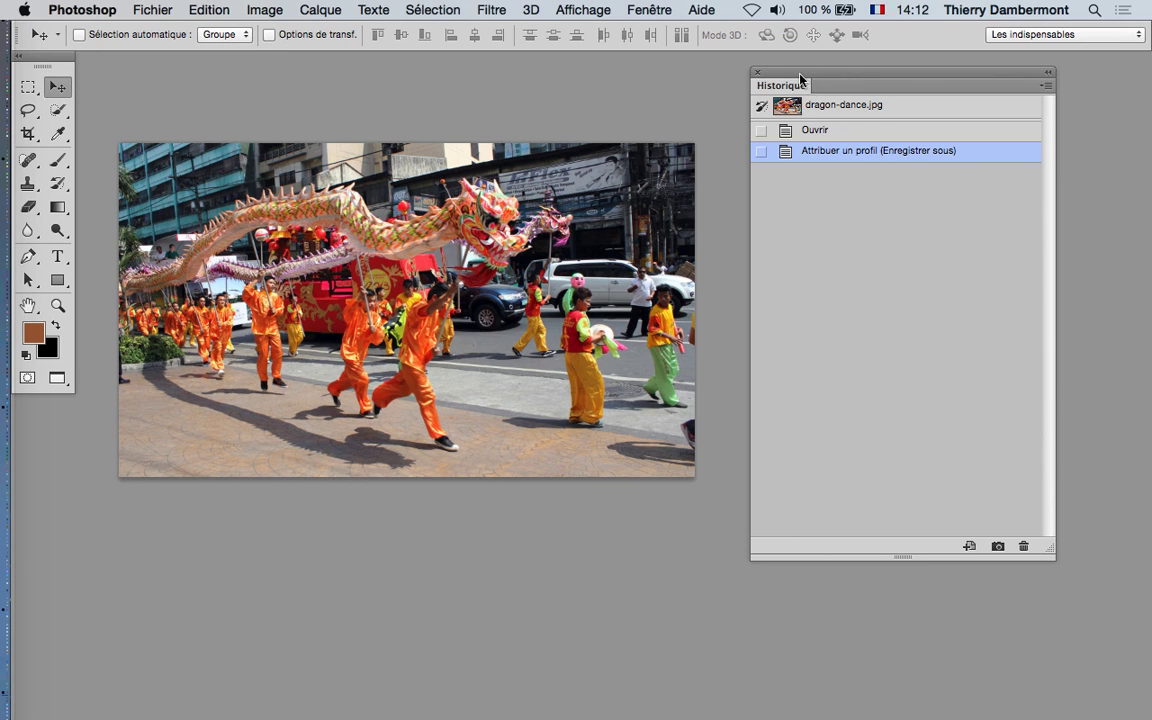
# Move the Historique panel farther from the photo, and enlarge and reposition the photo in the freed space.
pyautogui.moveTo(800, 79); pyautogui.dragTo(905, 86)
pyautogui.scroll(1, 578, 278)
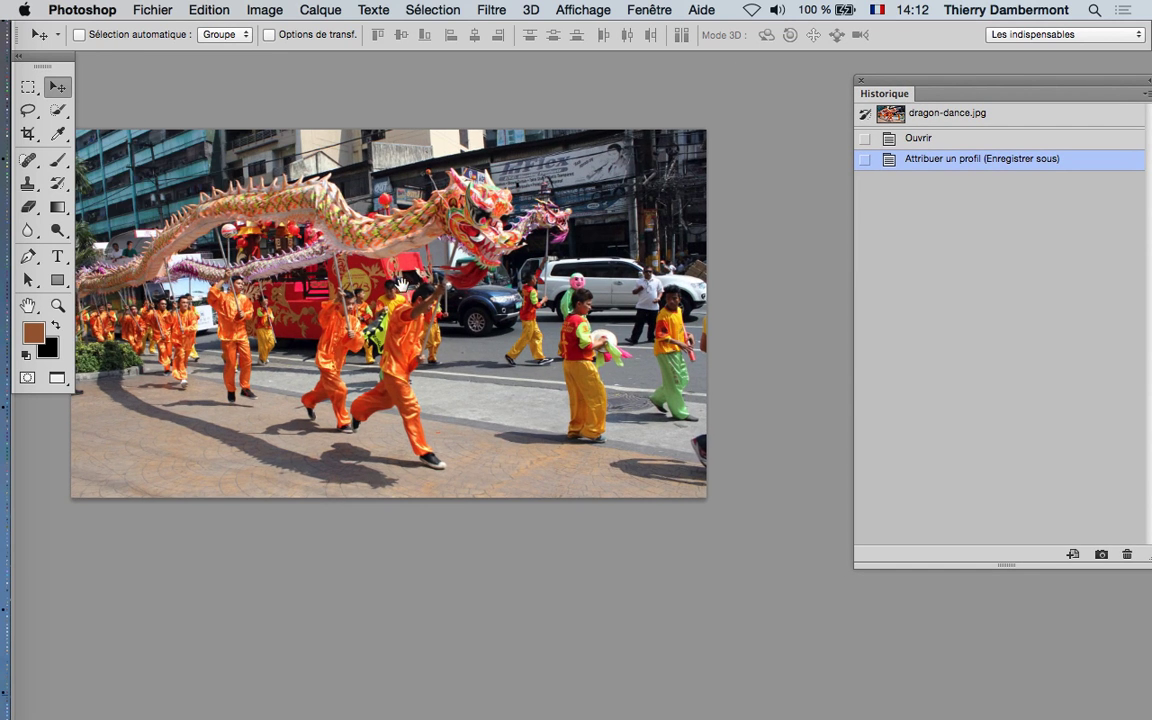
pyautogui.moveTo(402, 284); pyautogui.dragTo(447, 296)
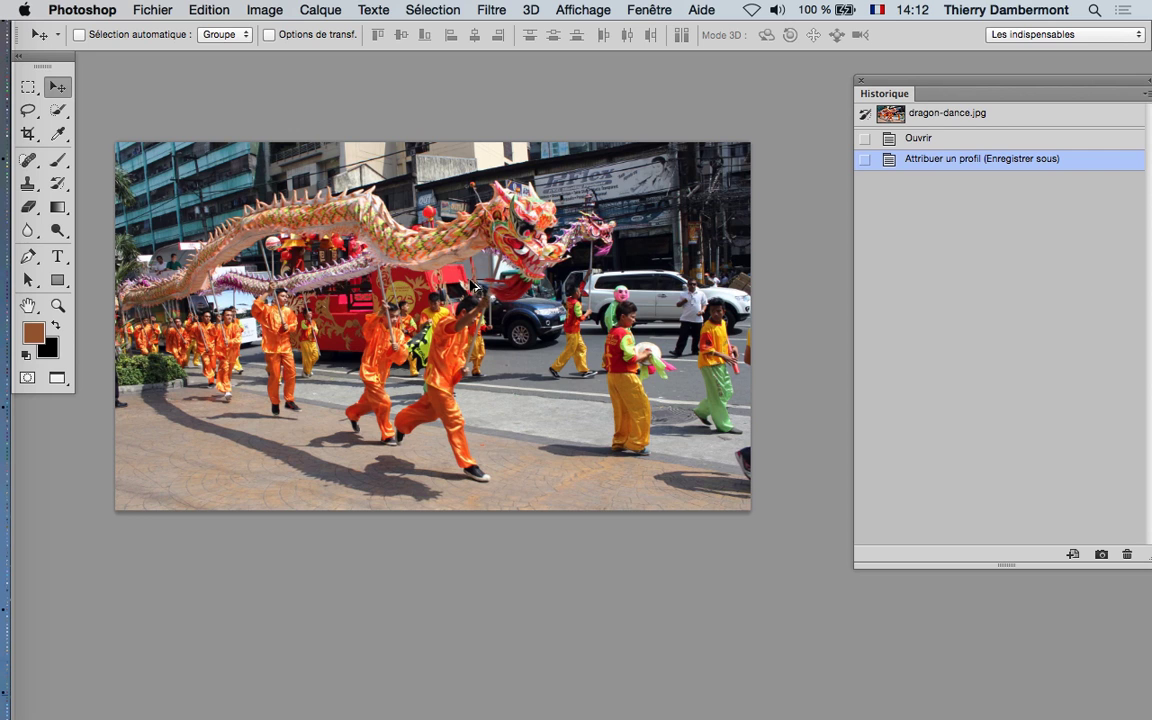
pyautogui.scroll(1, 474, 287)
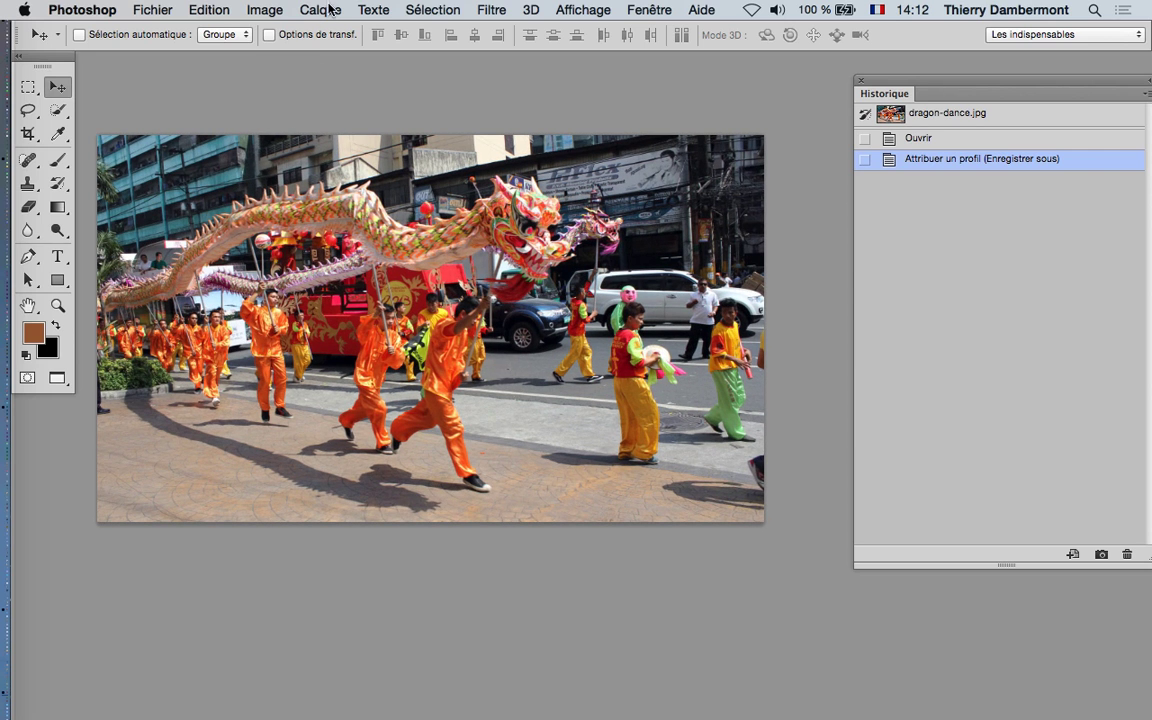
# Turn the photo black and white with a Teinte/Saturation adjustment, enabling Coloriser and setting Saturation to 0.
pyautogui.click(272, 10)
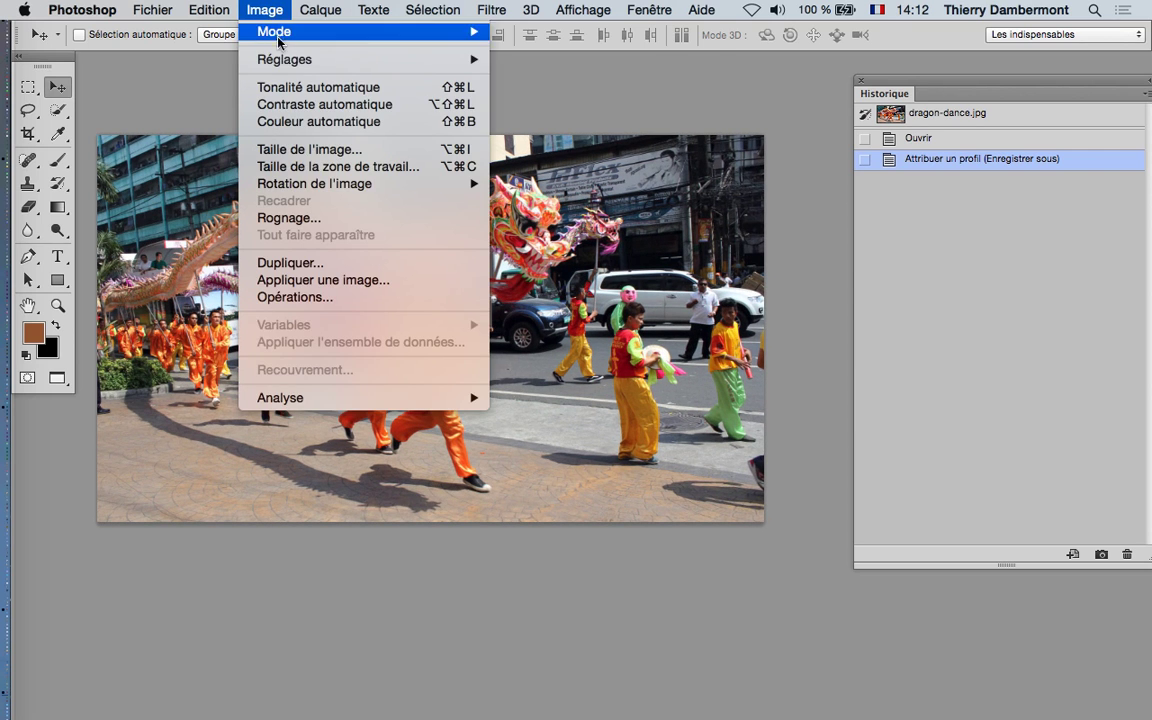
pyautogui.moveTo(283, 60)
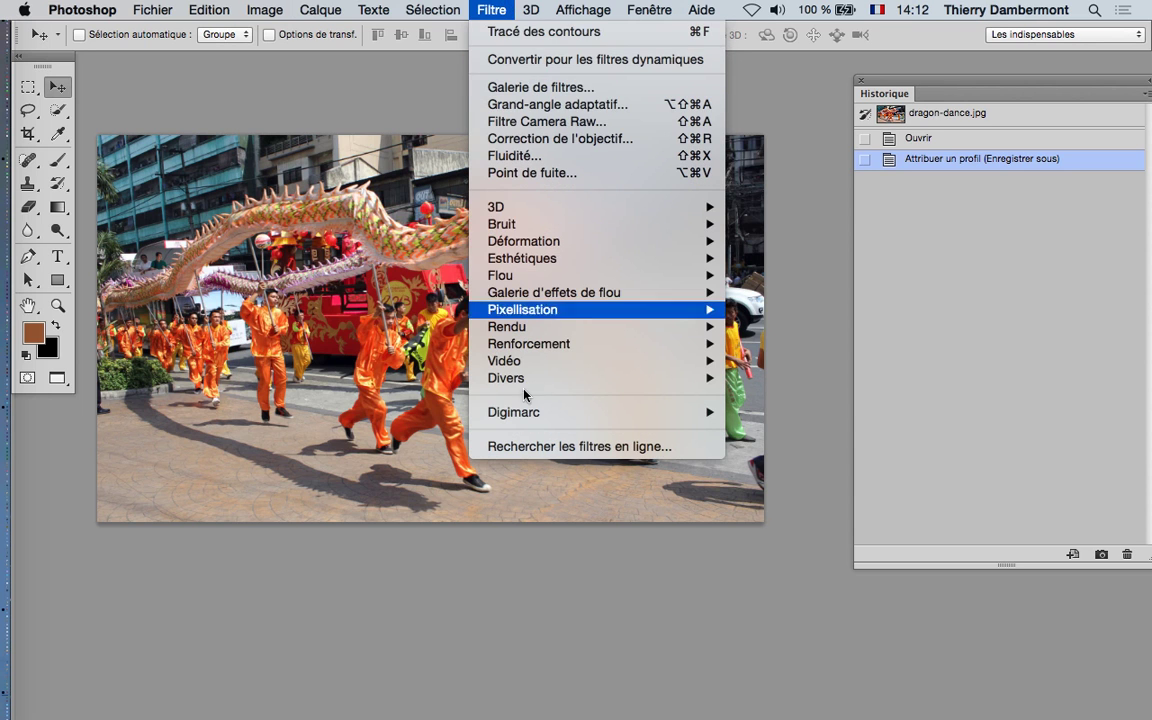
pyautogui.moveTo(265, 10)
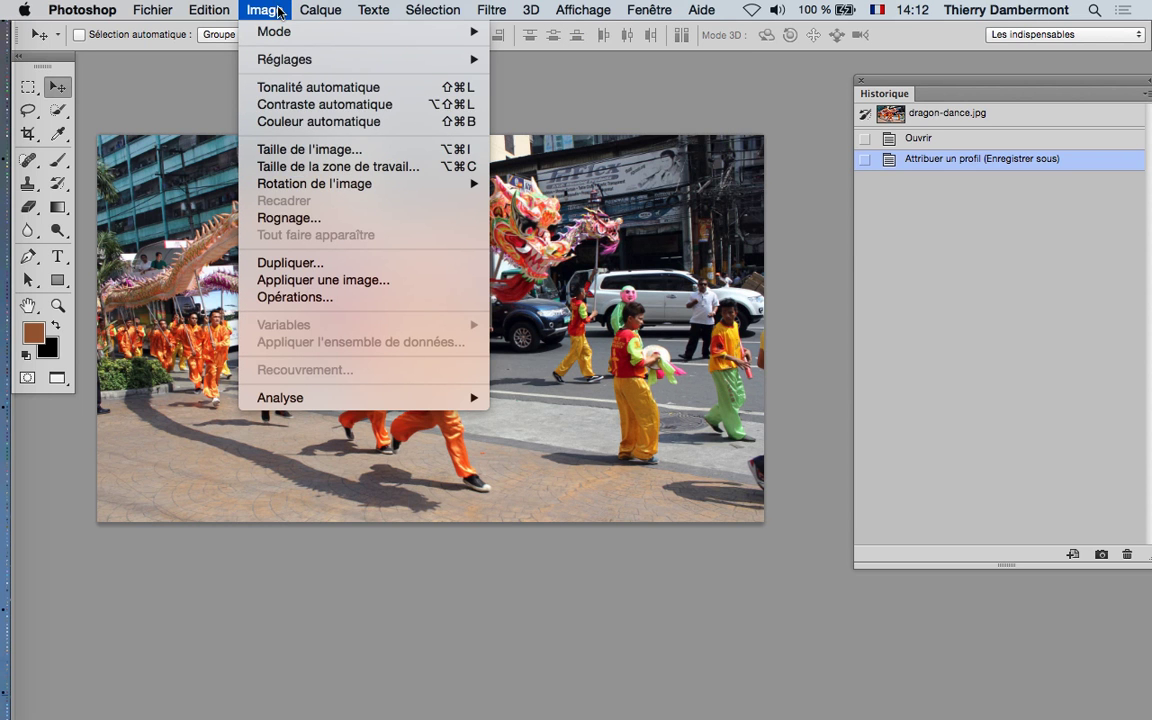
pyautogui.moveTo(300, 60)
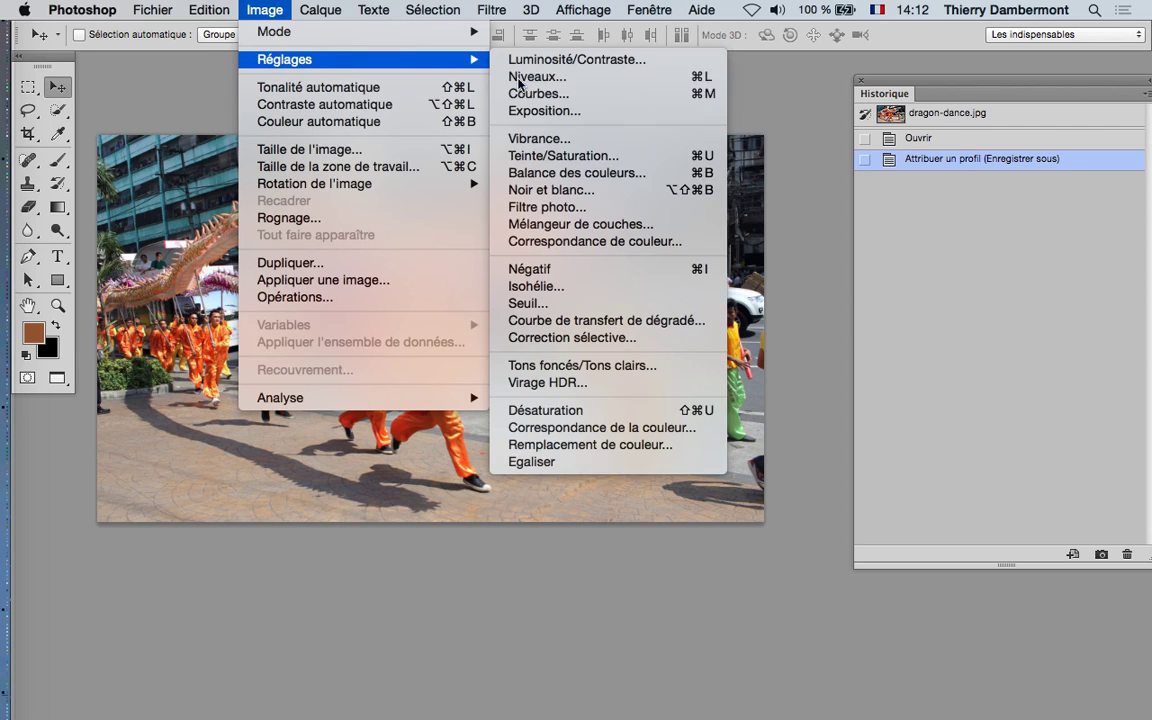
pyautogui.click(652, 157)
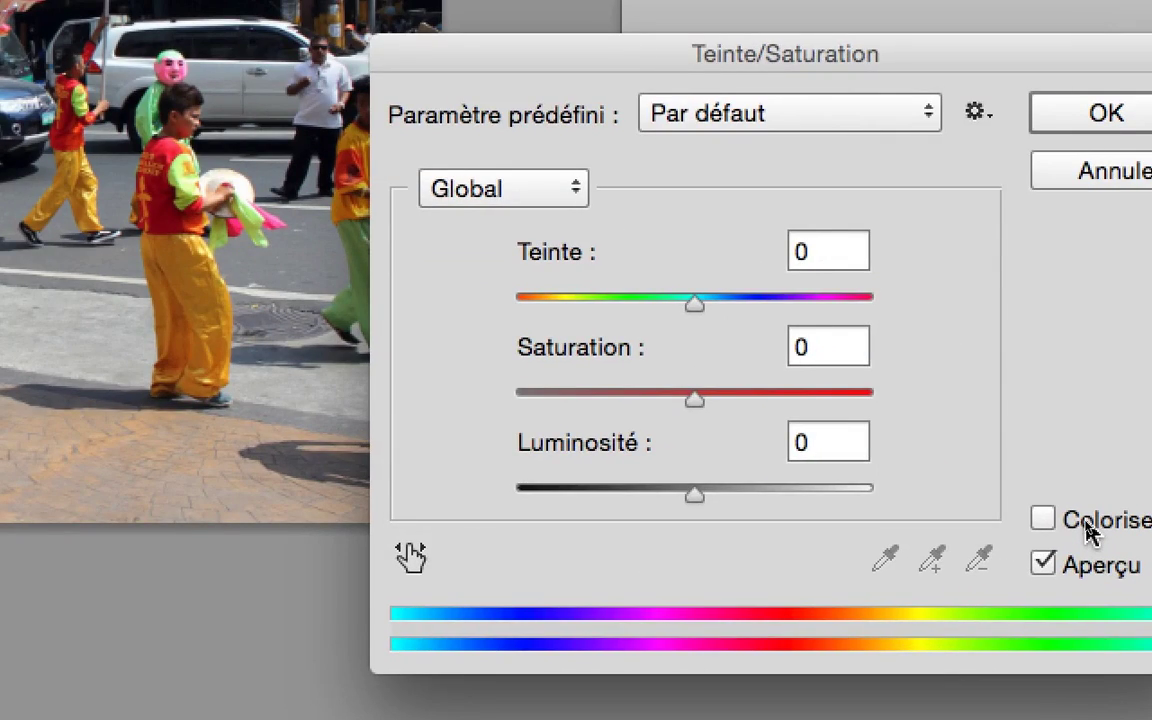
pyautogui.click(1088, 526)
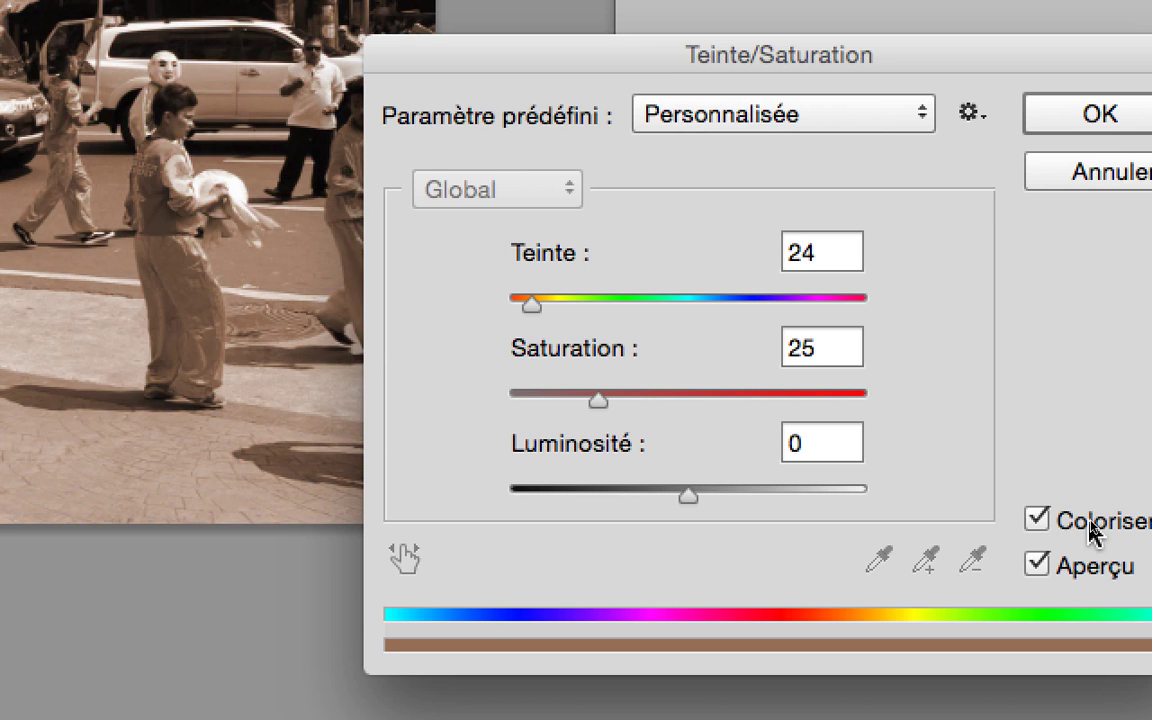
pyautogui.press('alt')
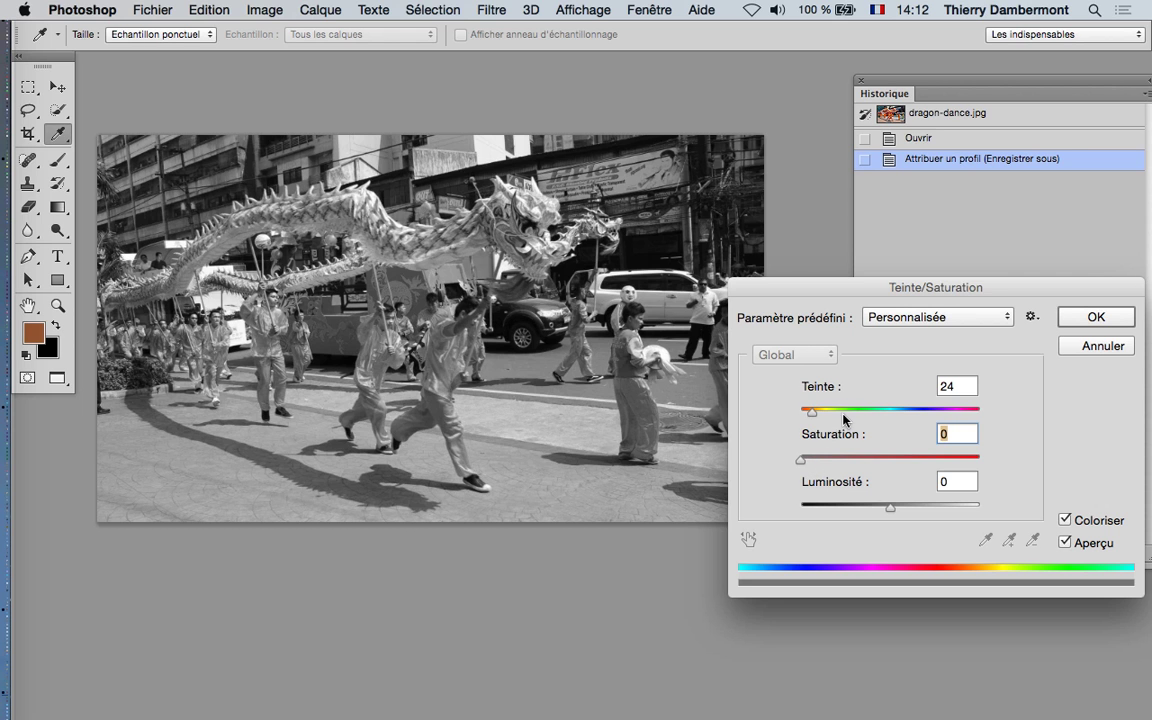
pyautogui.click(1097, 317)
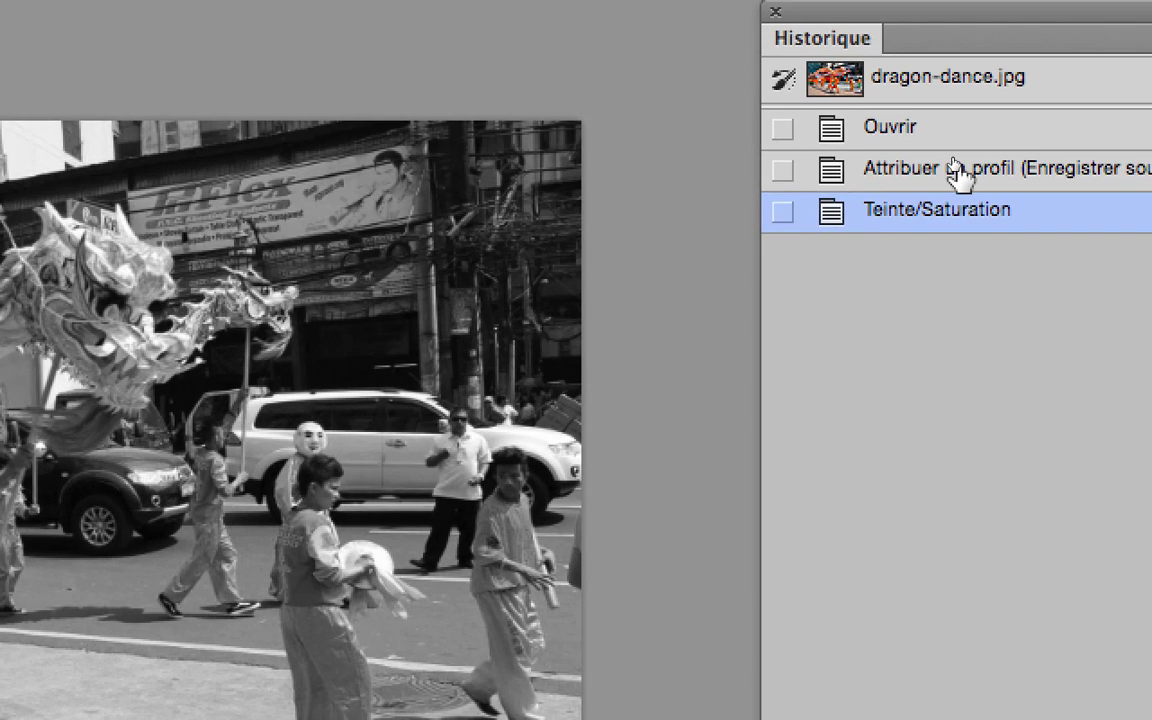
# Return to the Attribuer un profil state and ready a 379-size history brush with the Teinte/Saturation state as its source.
pyautogui.click(928, 135)
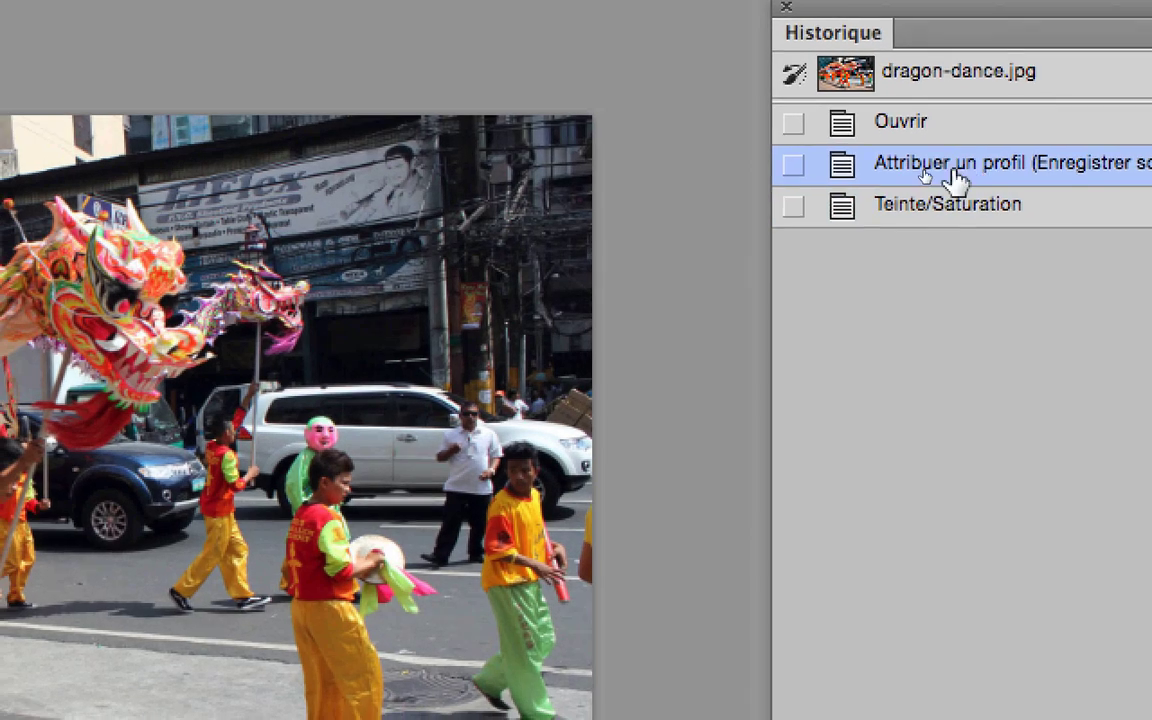
pyautogui.click(760, 174)
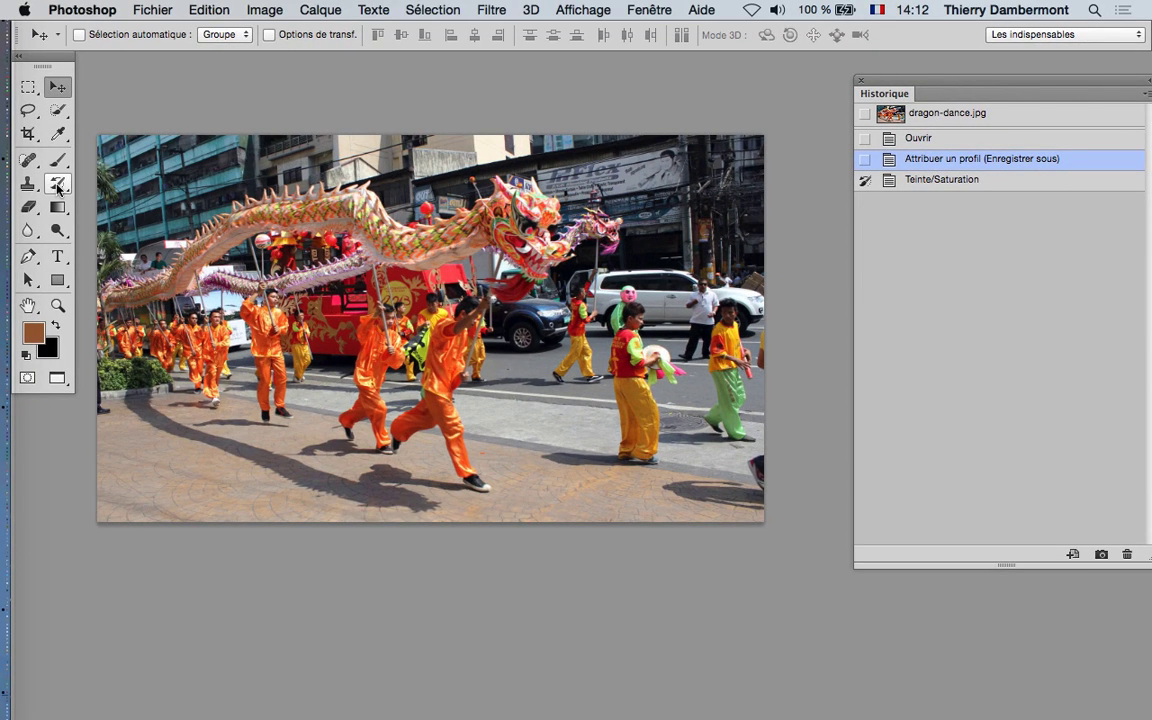
pyautogui.click(58, 187)
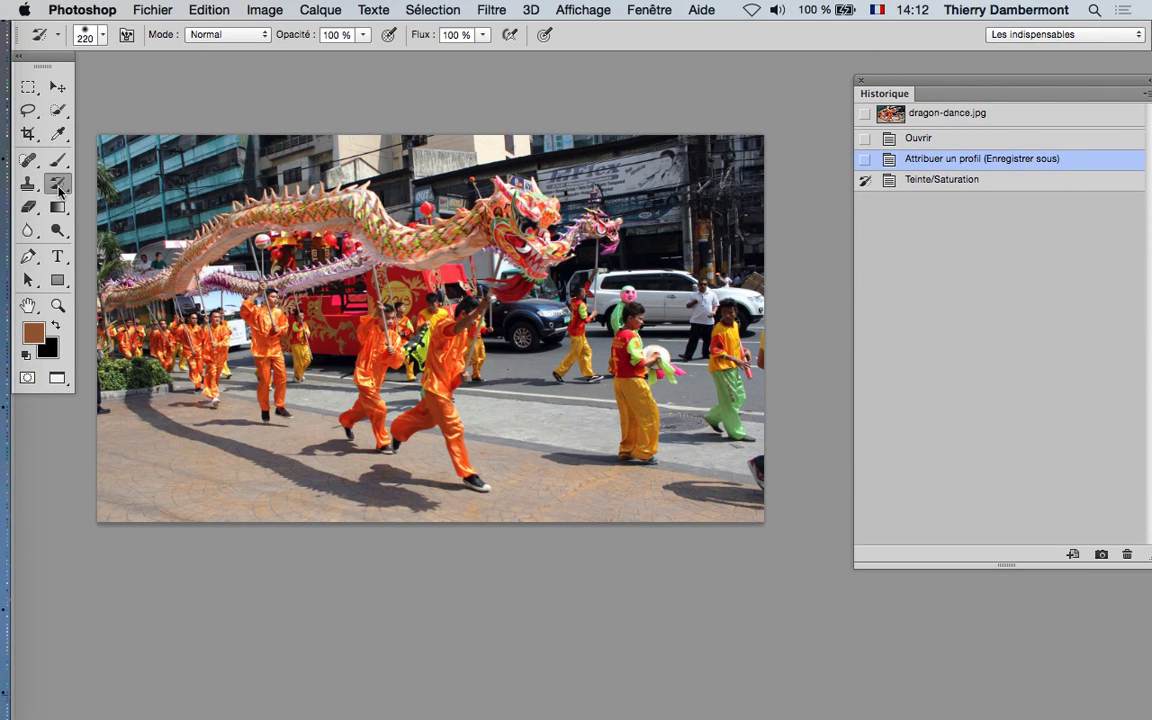
pyautogui.moveTo(142, 190); pyautogui.dragTo(134, 180)
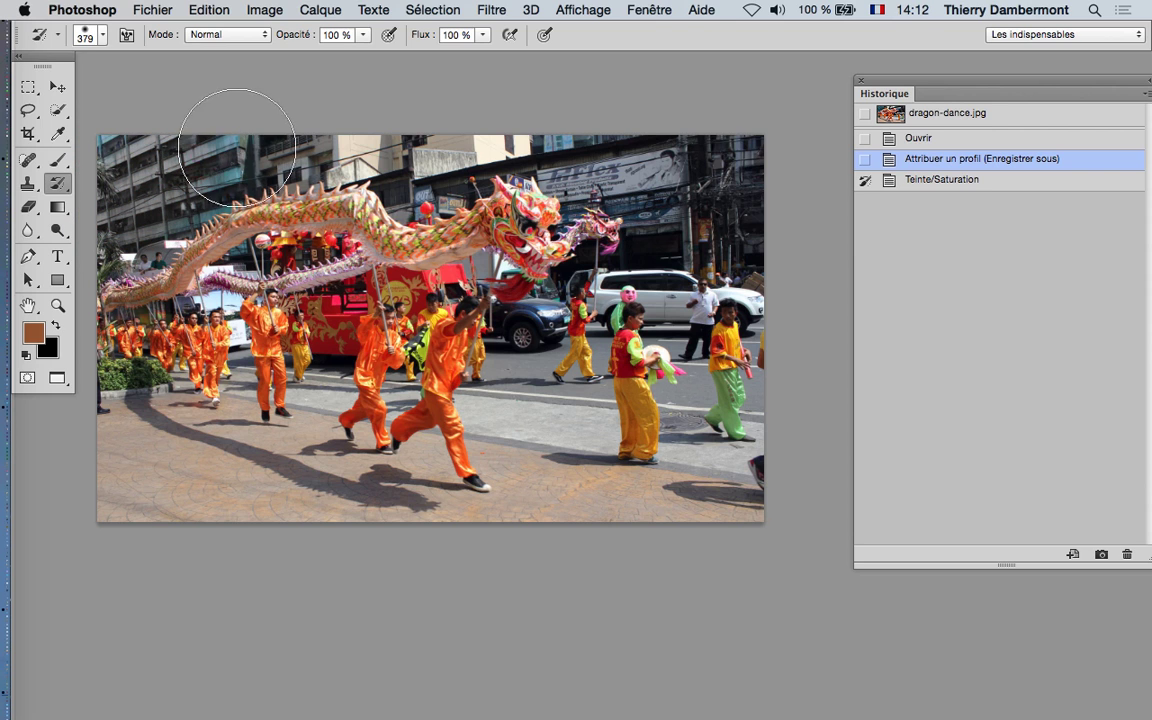
# Paint black and white over the buildings and the ground with the history brush, keeping the dragon and dancers in colour.
pyautogui.moveTo(481, 147)
pyautogui.mouseDown()
pyautogui.moveTo(539, 128)
pyautogui.moveTo(718, 145)
pyautogui.moveTo(773, 196)
pyautogui.moveTo(710, 200)
pyautogui.moveTo(695, 230)
pyautogui.moveTo(680, 219)
pyautogui.moveTo(751, 242)
pyautogui.moveTo(817, 295)
pyautogui.moveTo(785, 482)
pyautogui.mouseUp()
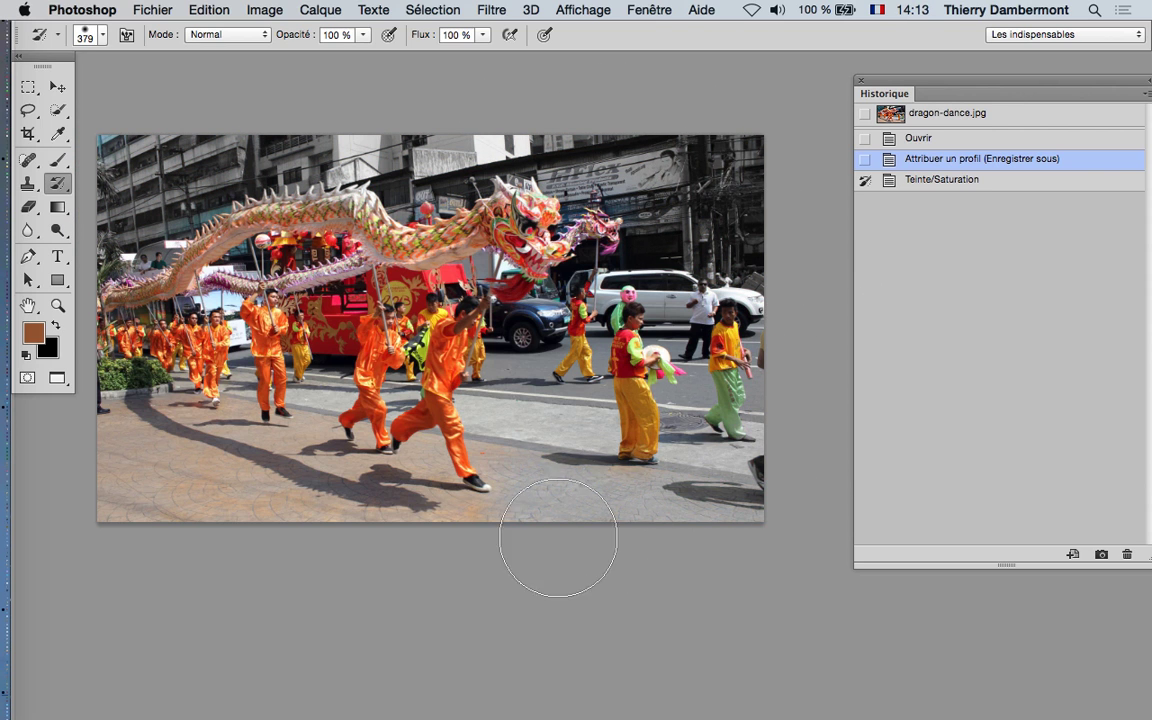
pyautogui.moveTo(558, 538); pyautogui.dragTo(392, 513)
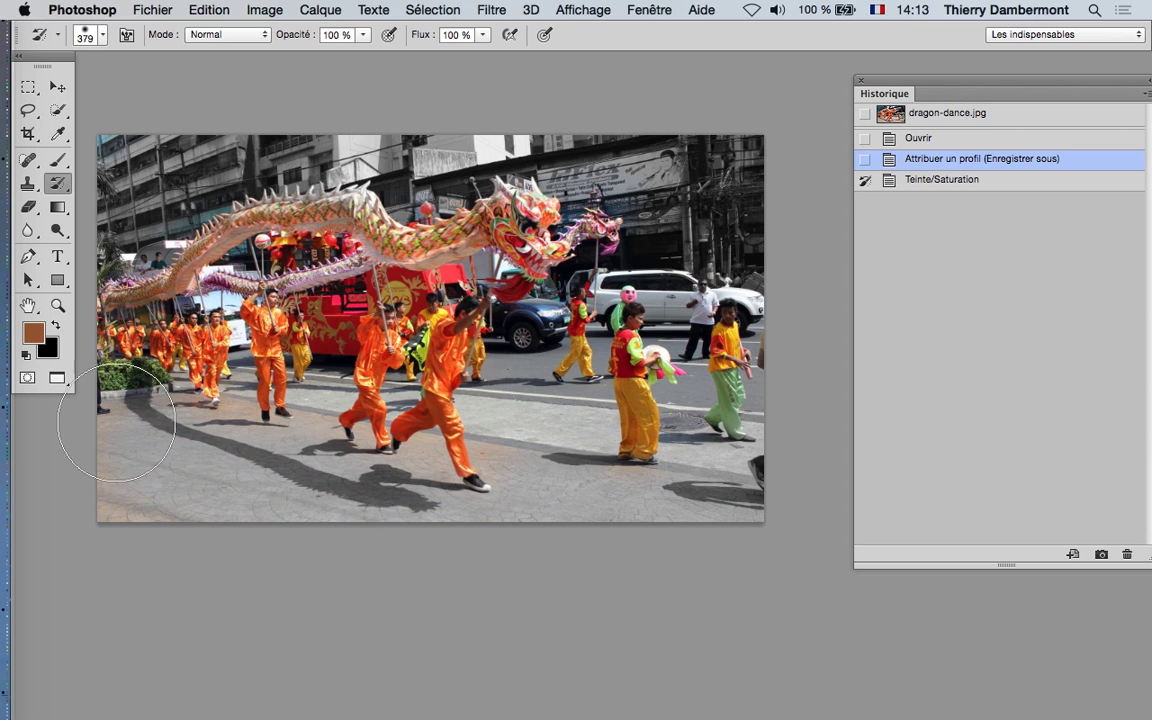
pyautogui.moveTo(129, 420)
pyautogui.mouseDown()
pyautogui.moveTo(116, 469)
pyautogui.moveTo(272, 485)
pyautogui.mouseUp()
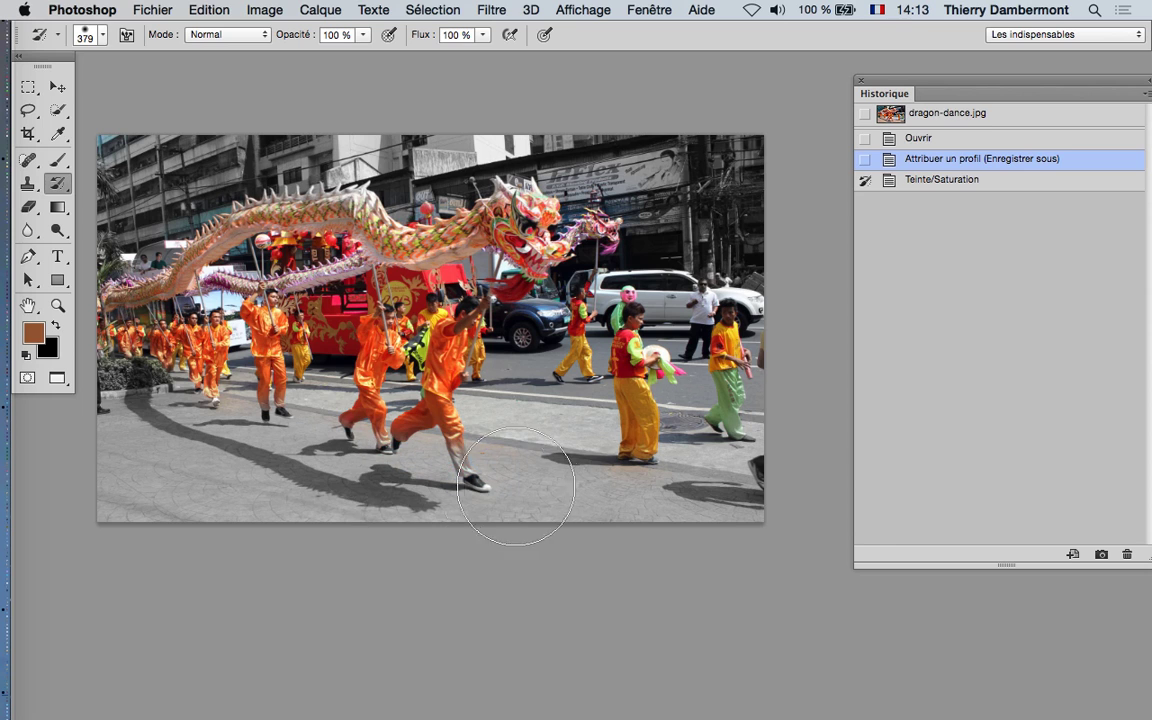
pyautogui.moveTo(817, 510); pyautogui.dragTo(686, 519)
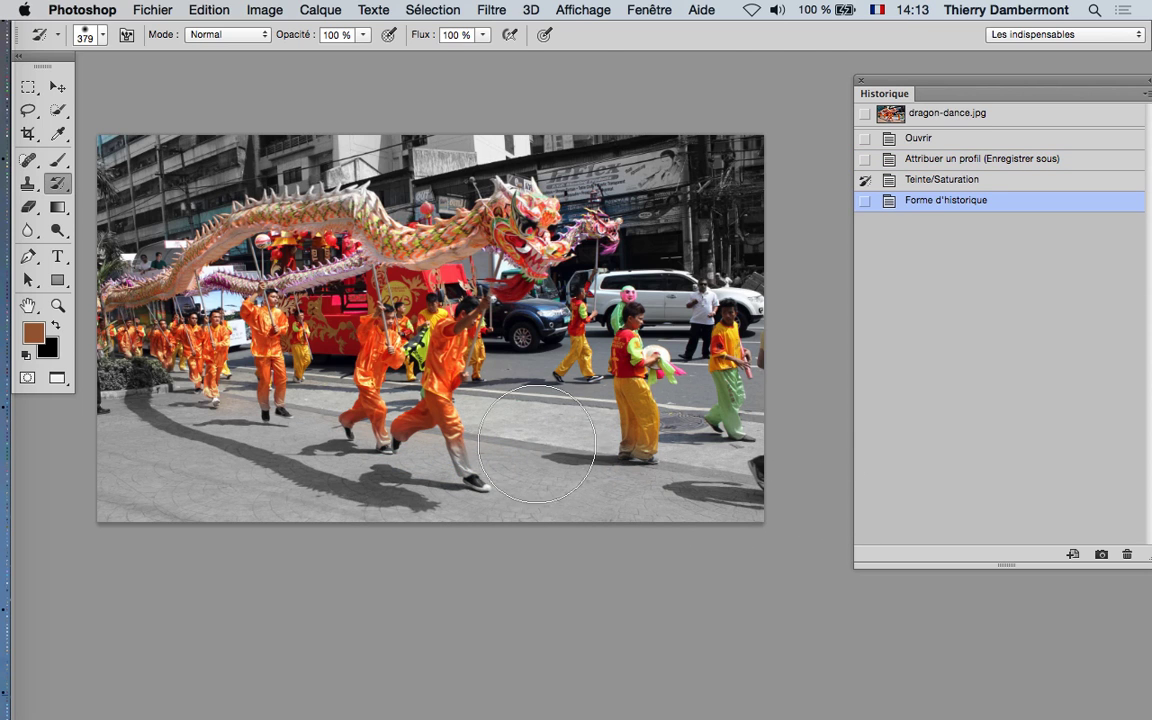
pyautogui.moveTo(729, 75); pyautogui.dragTo(795, 192)
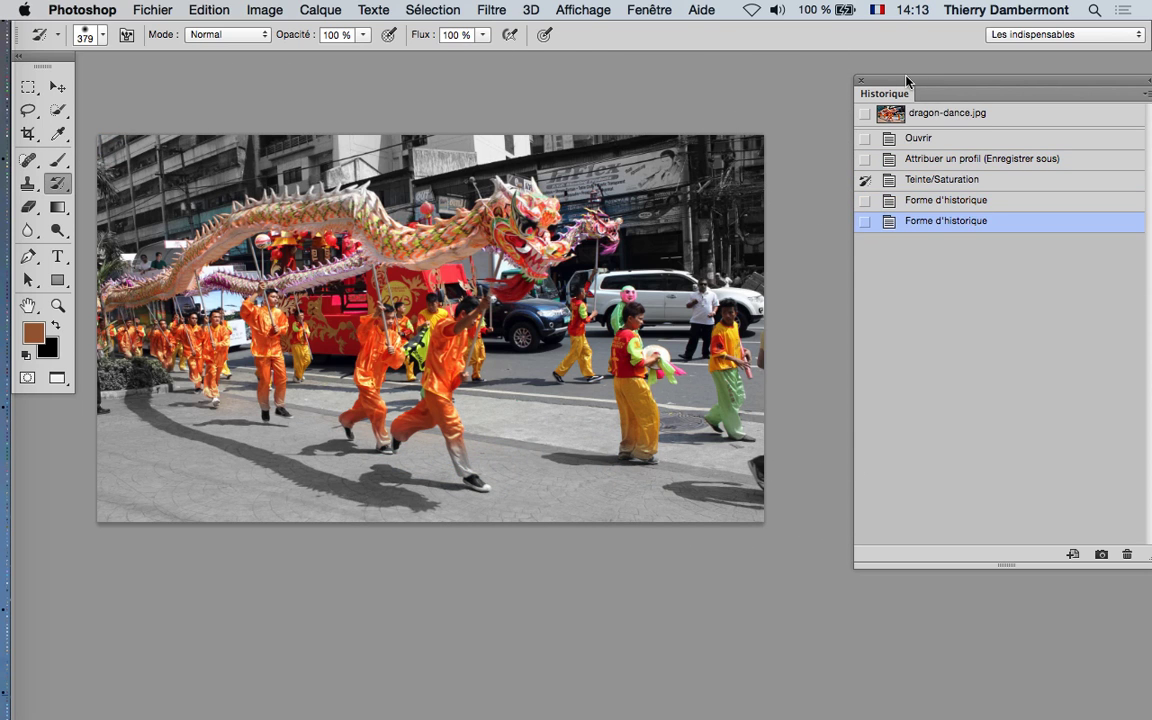
# Move the Historique panel beside the photo and tint the image blue using Teinte/Saturation with Coloriser, Teinte 248 and Saturation 64.
pyautogui.moveTo(906, 80); pyautogui.dragTo(772, 79)
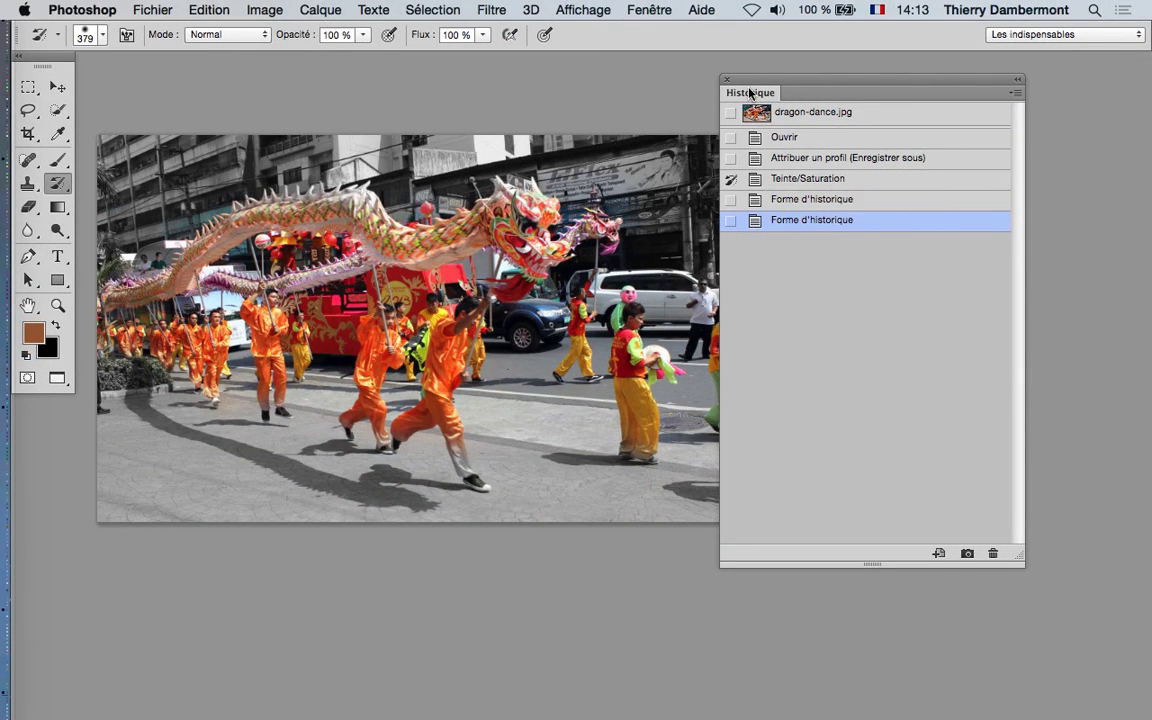
pyautogui.moveTo(749, 92); pyautogui.dragTo(798, 97)
pyautogui.click(274, 8)
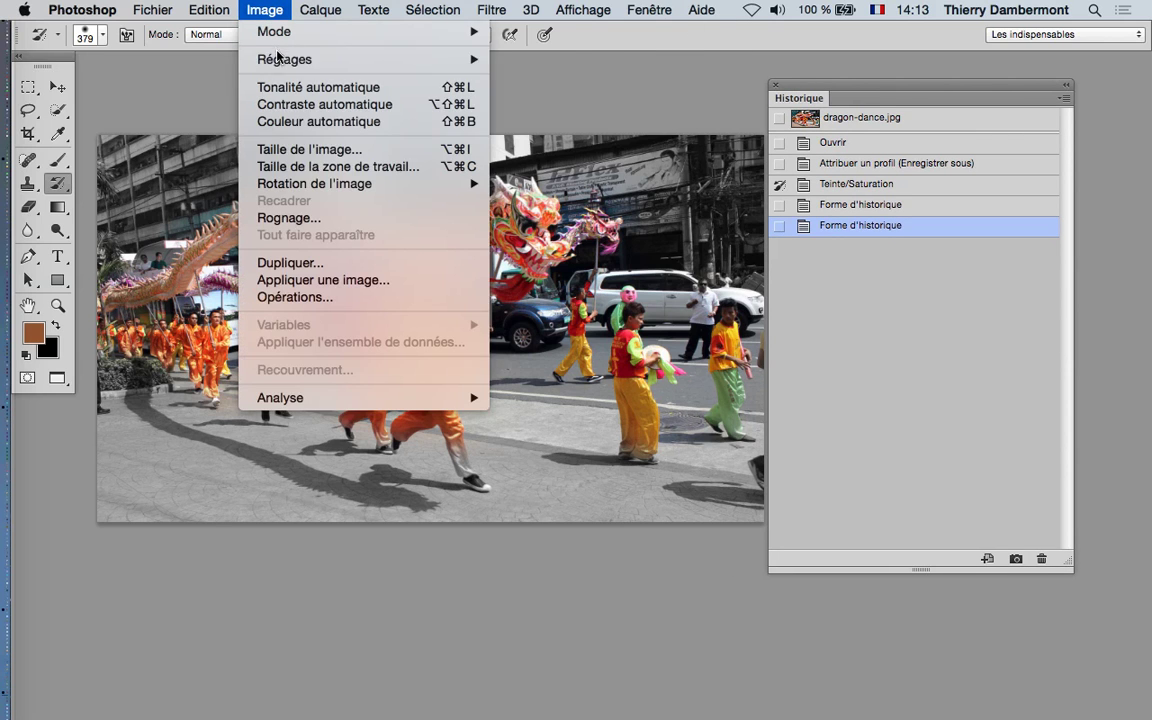
pyautogui.moveTo(285, 59)
pyautogui.click(623, 155)
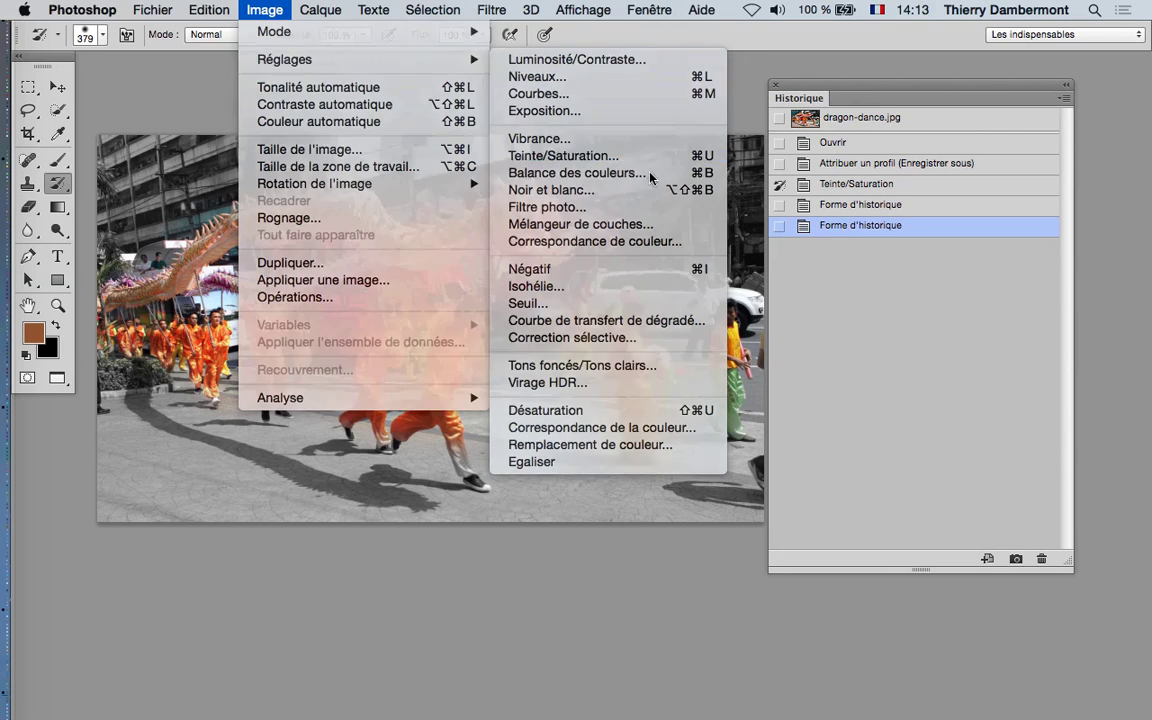
pyautogui.click(1076, 524)
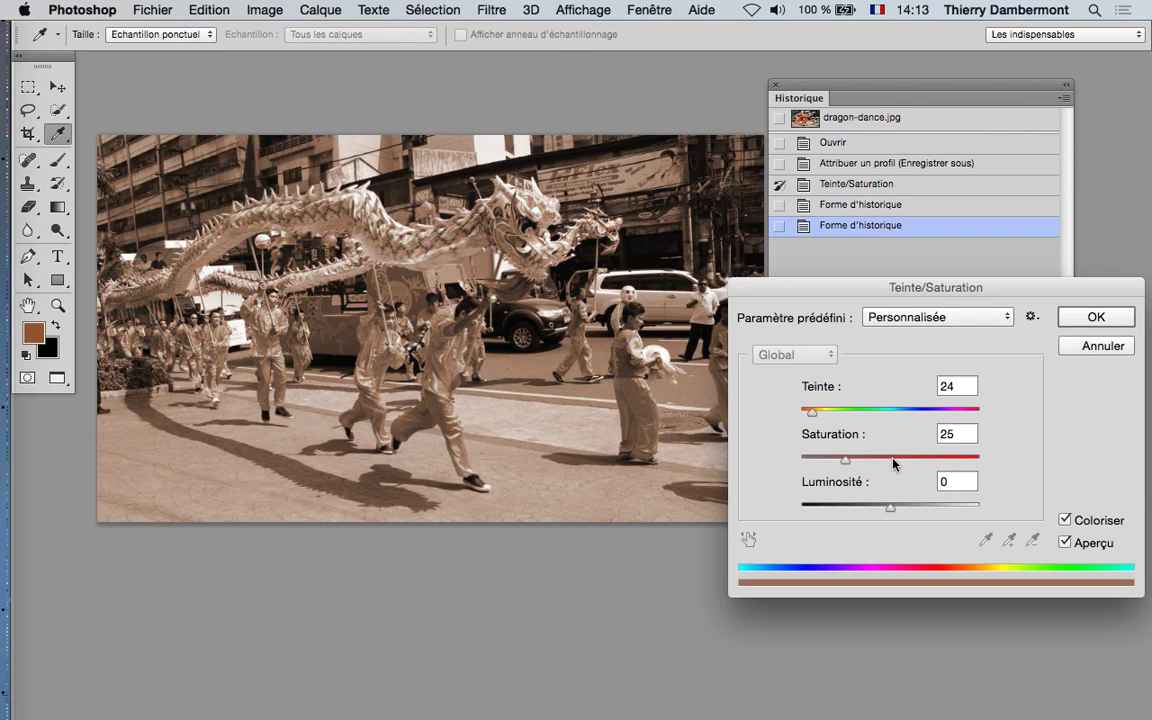
pyautogui.click(922, 417)
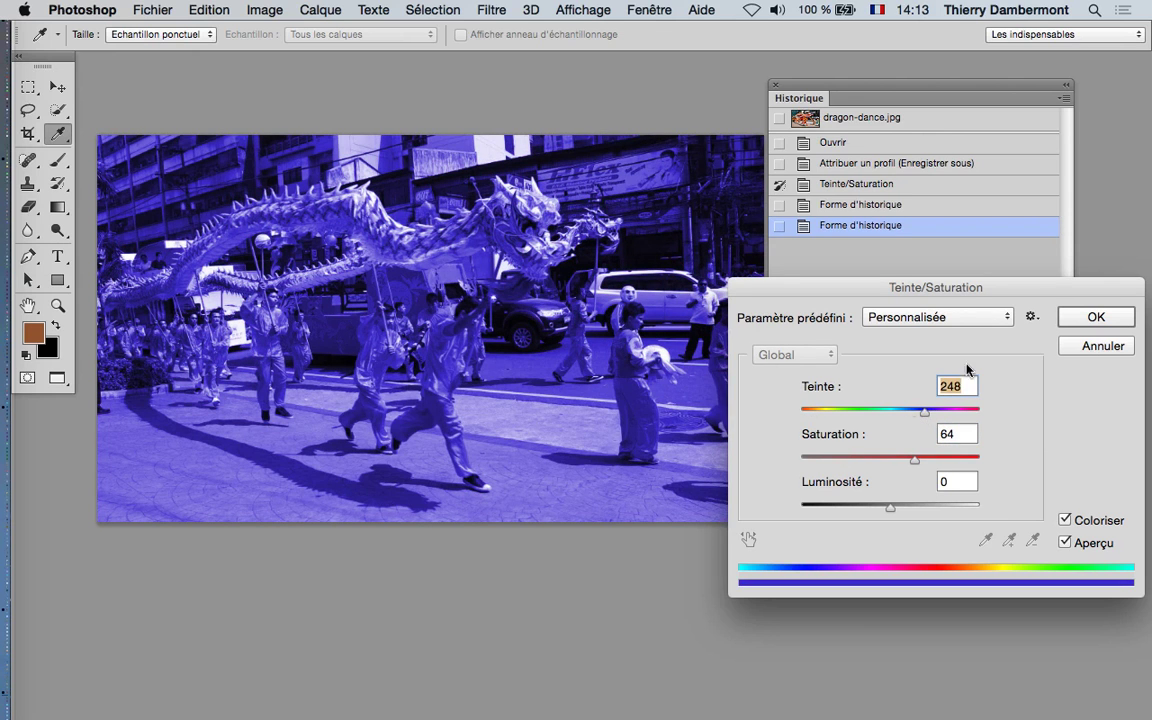
pyautogui.click(1085, 318)
# Restore the partly coloured version over the dragon, buildings, ground and right-hand dancers, using the Forme d'historique state before the blue tint as brush source.
pyautogui.press('y')
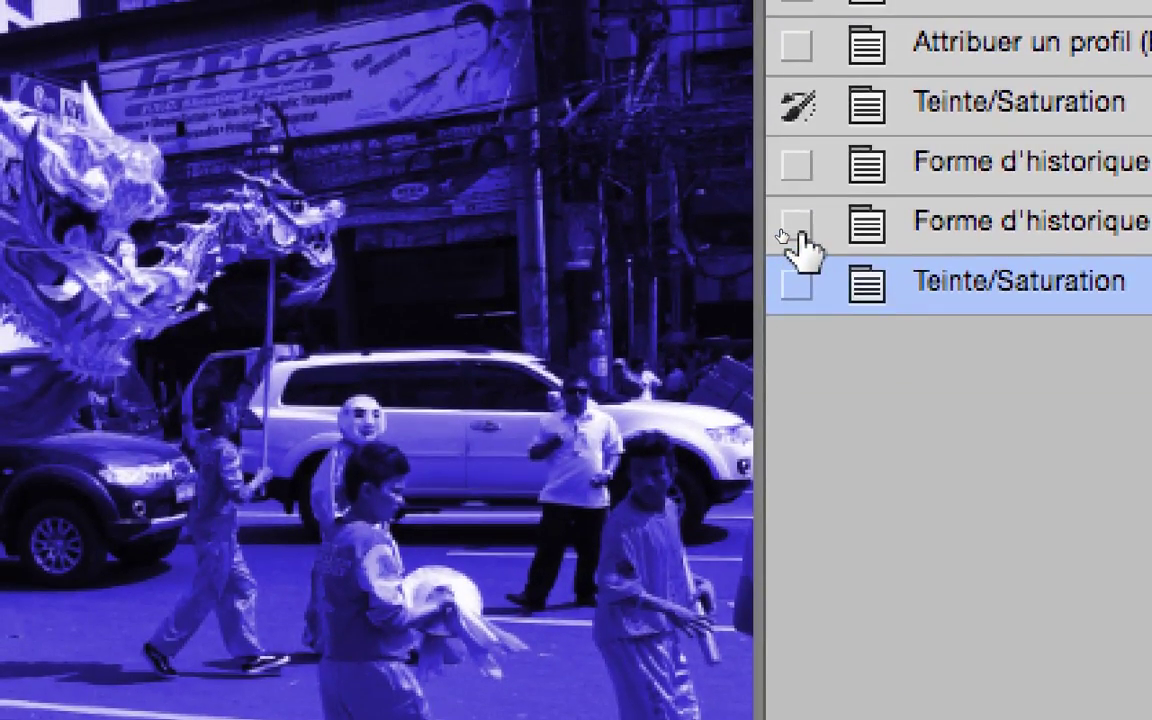
pyautogui.click(797, 232)
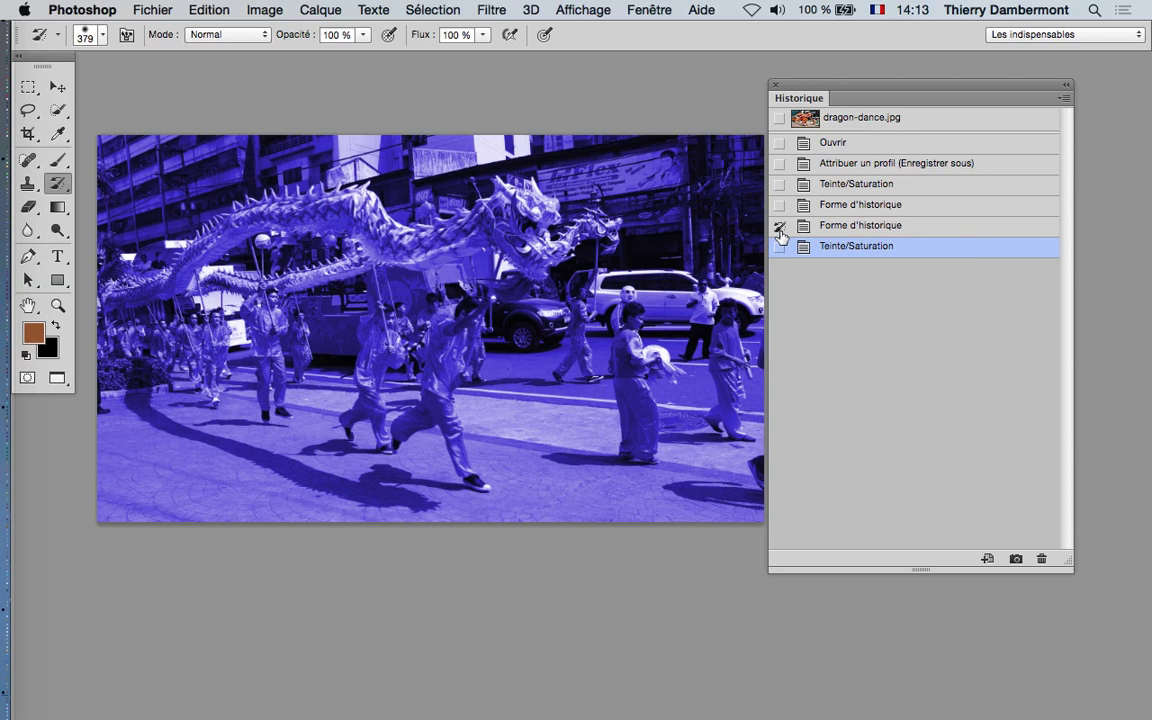
pyautogui.moveTo(801, 88); pyautogui.dragTo(819, 88)
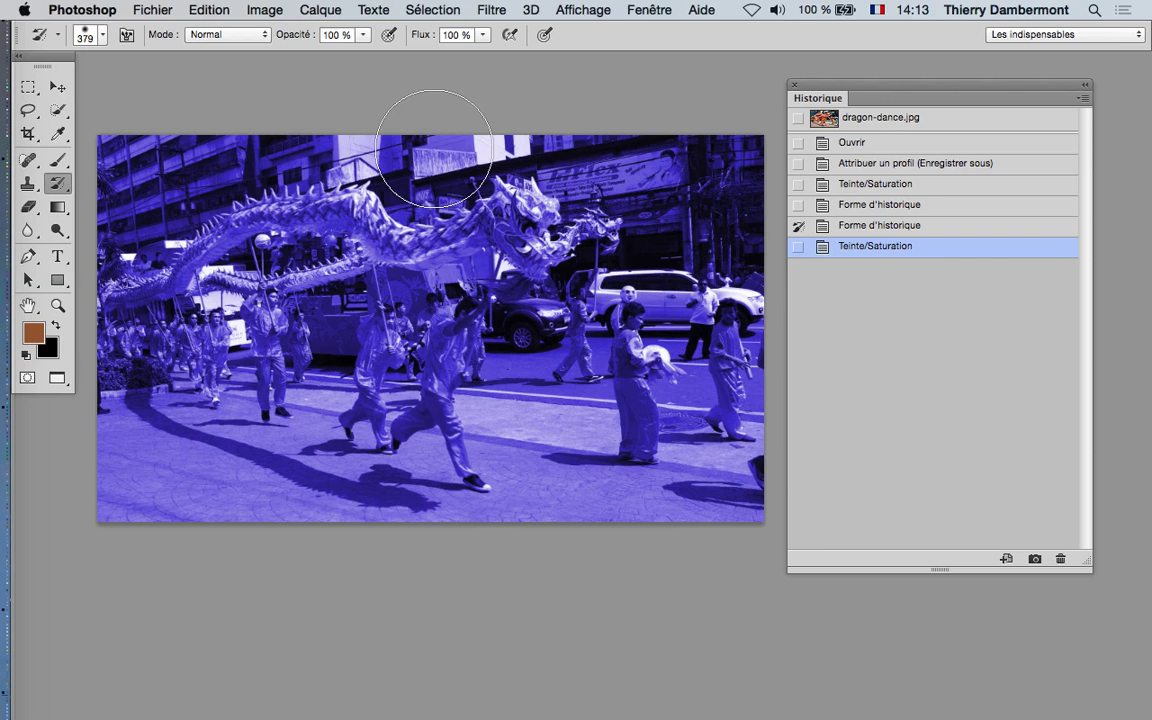
pyautogui.moveTo(145, 135)
pyautogui.mouseDown()
pyautogui.moveTo(617, 141)
pyautogui.moveTo(587, 172)
pyautogui.moveTo(296, 207)
pyautogui.moveTo(115, 270)
pyautogui.moveTo(120, 300)
pyautogui.mouseUp()
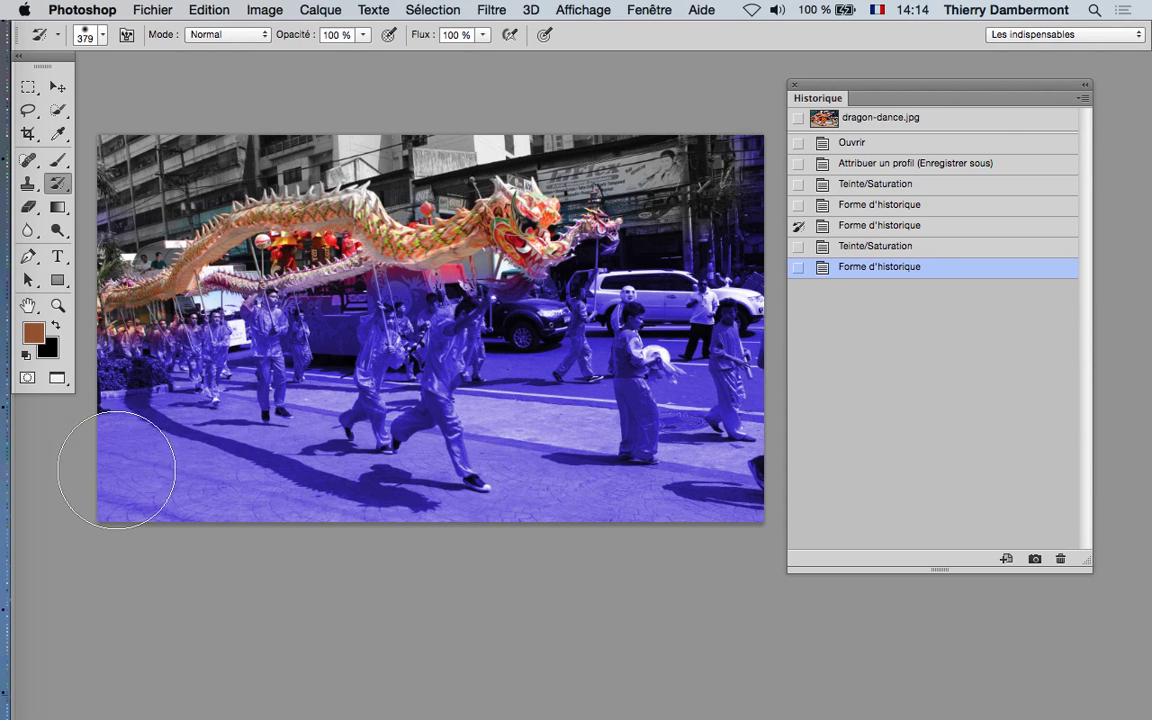
pyautogui.moveTo(116, 476)
pyautogui.mouseDown()
pyautogui.moveTo(660, 564)
pyautogui.moveTo(350, 573)
pyautogui.moveTo(267, 500)
pyautogui.moveTo(297, 477)
pyautogui.moveTo(139, 453)
pyautogui.moveTo(113, 478)
pyautogui.moveTo(590, 550)
pyautogui.moveTo(534, 437)
pyautogui.moveTo(542, 462)
pyautogui.moveTo(628, 528)
pyautogui.moveTo(690, 490)
pyautogui.mouseUp()
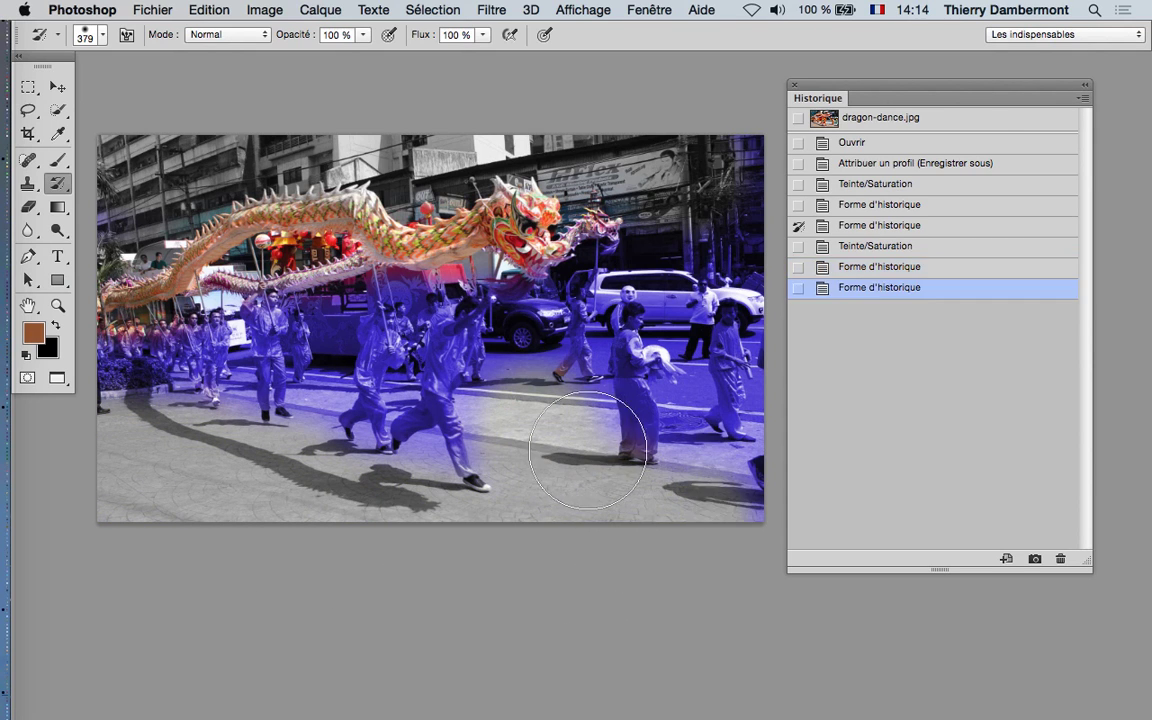
pyautogui.moveTo(609, 455)
pyautogui.mouseDown()
pyautogui.moveTo(641, 489)
pyautogui.moveTo(540, 450)
pyautogui.moveTo(578, 463)
pyautogui.moveTo(725, 195)
pyautogui.mouseUp()
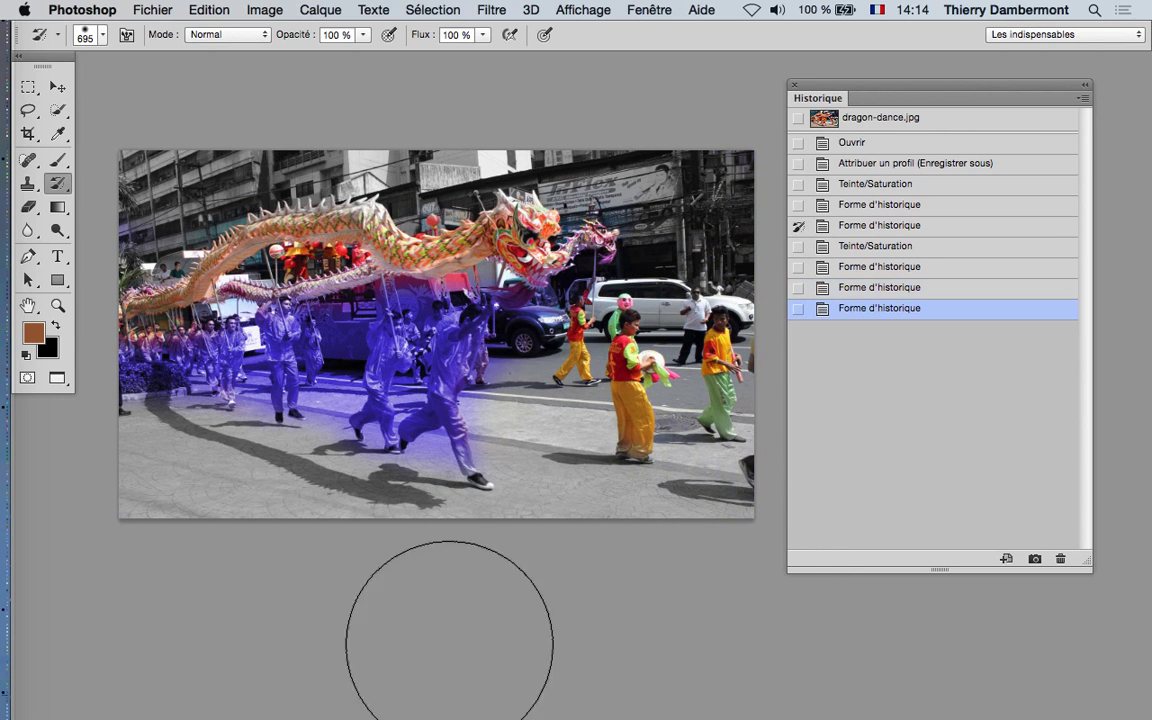
pyautogui.moveTo(135, 475)
pyautogui.mouseDown()
pyautogui.moveTo(262, 545)
pyautogui.moveTo(391, 553)
pyautogui.moveTo(520, 510)
pyautogui.mouseUp()
pyautogui.moveTo(635, 481); pyautogui.dragTo(605, 560)
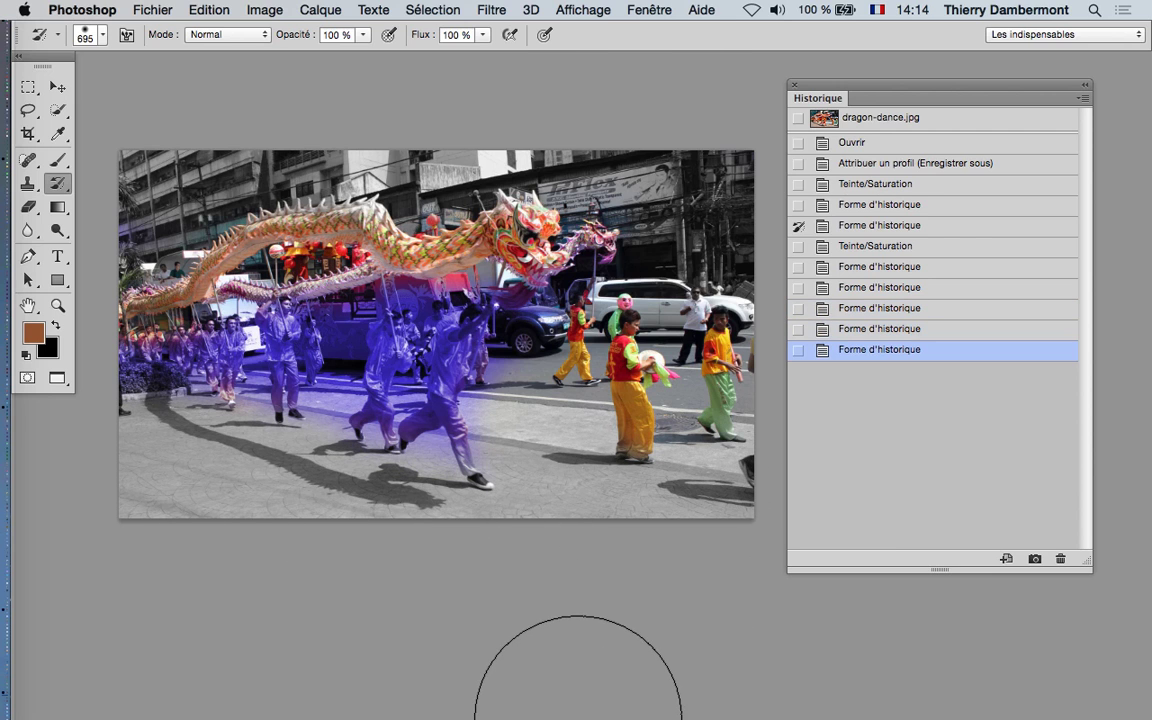
# Apply the Tracé des contours filter to the photo and desaturate the result.
pyautogui.click(491, 9)
pyautogui.moveTo(700, 258)
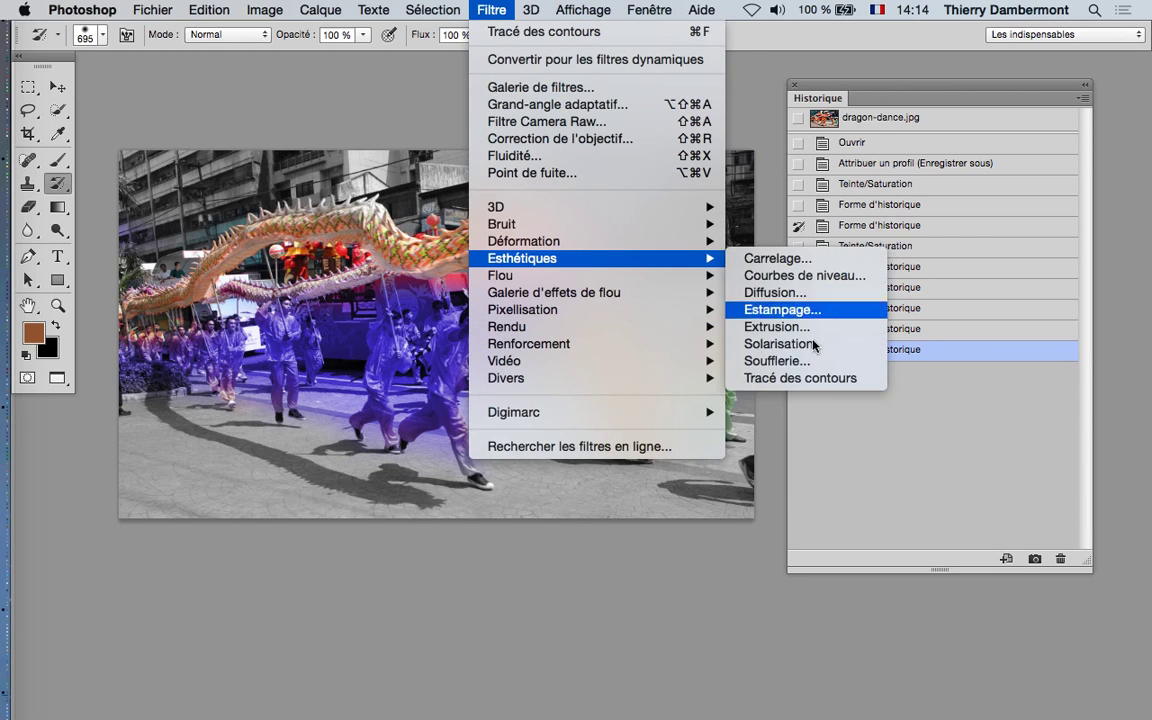
pyautogui.click(795, 378)
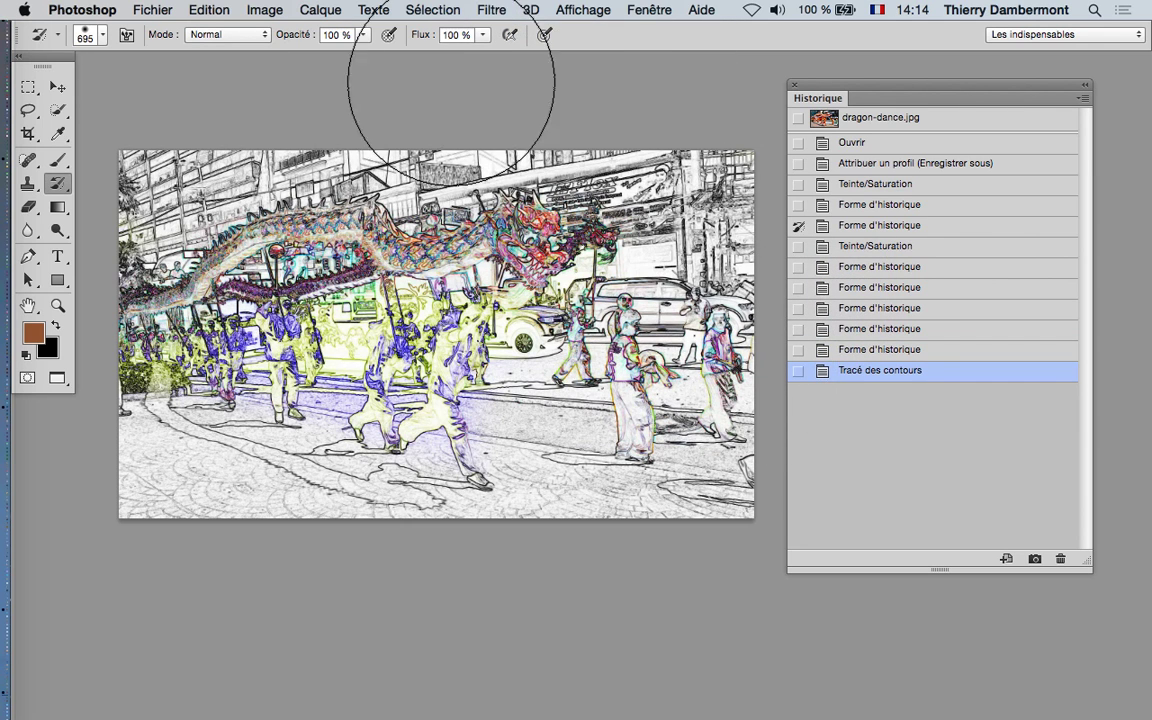
pyautogui.click(276, 8)
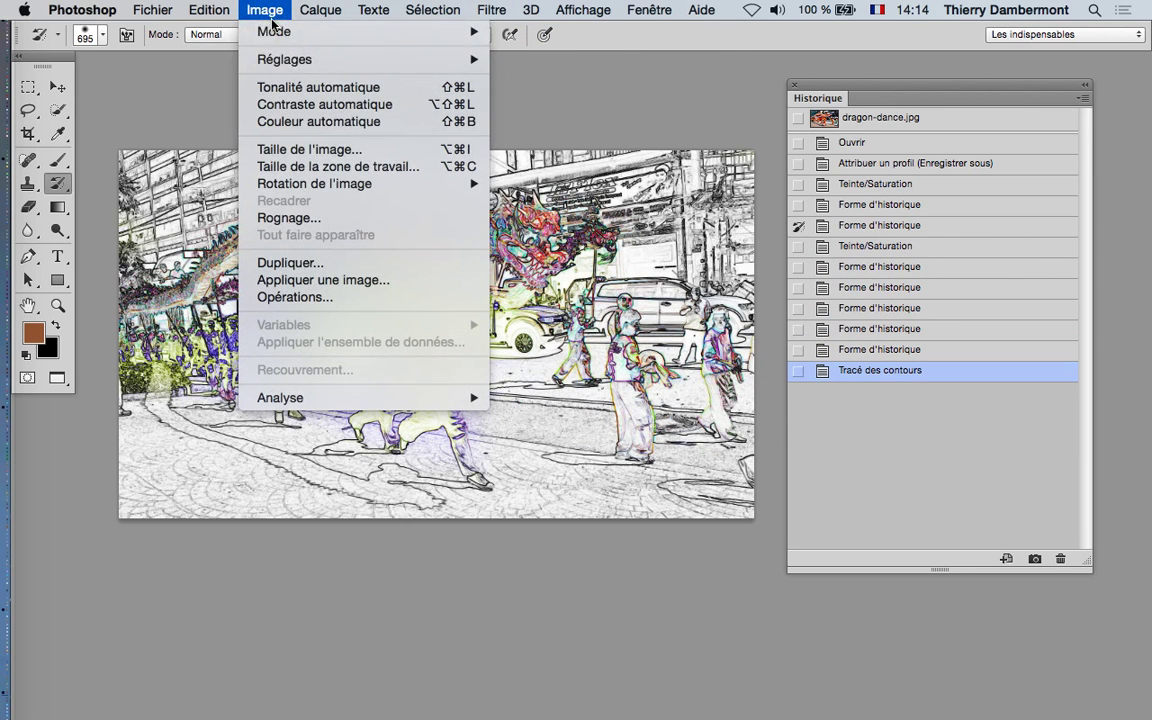
pyautogui.moveTo(286, 62)
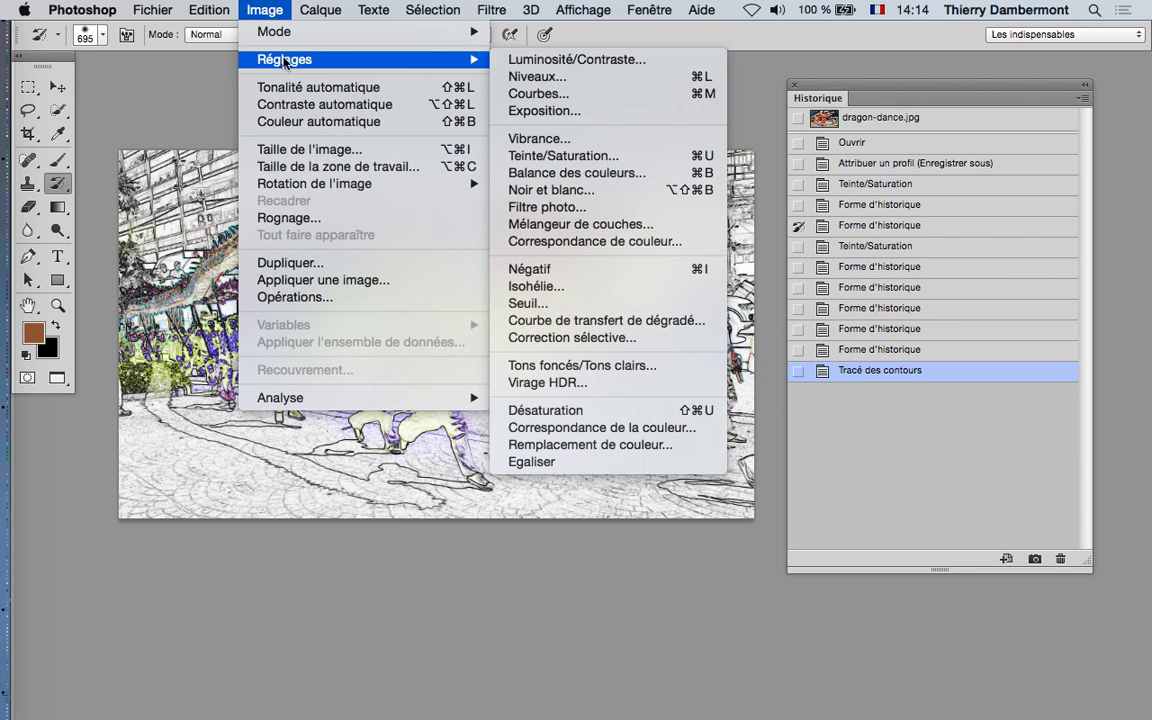
pyautogui.click(599, 410)
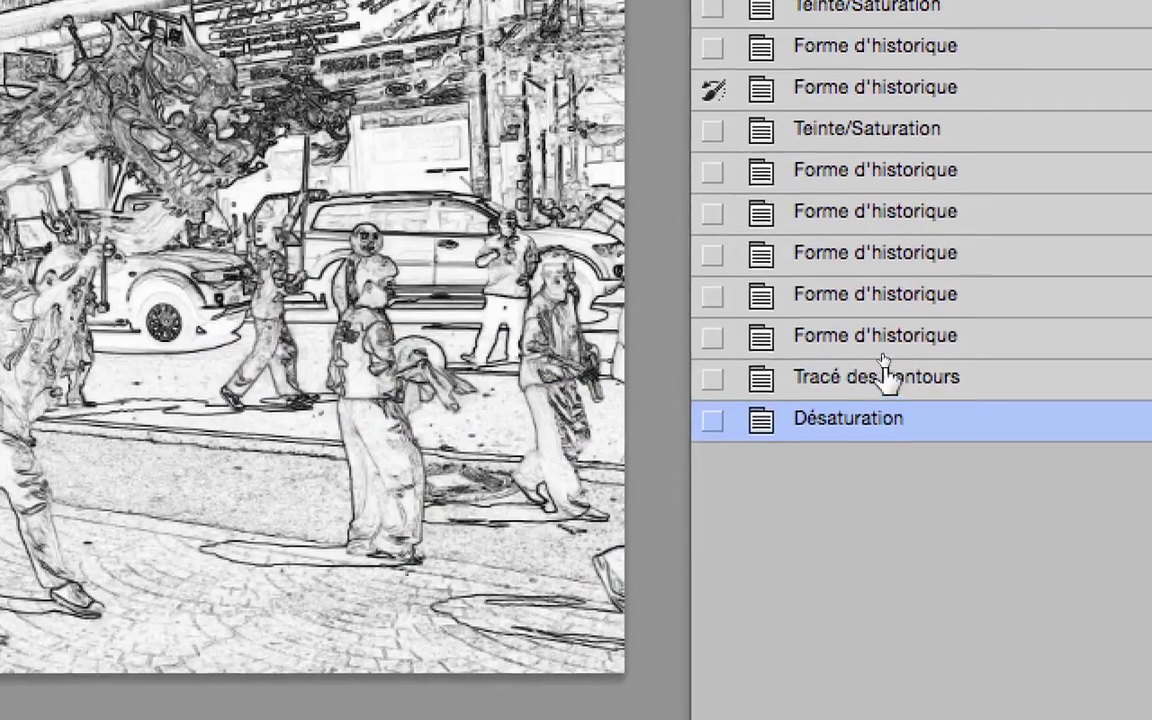
# Return to the state before Tracé des contours and paint the Désaturation state over the left ground and the buildings with the history brush.
pyautogui.click(884, 349)
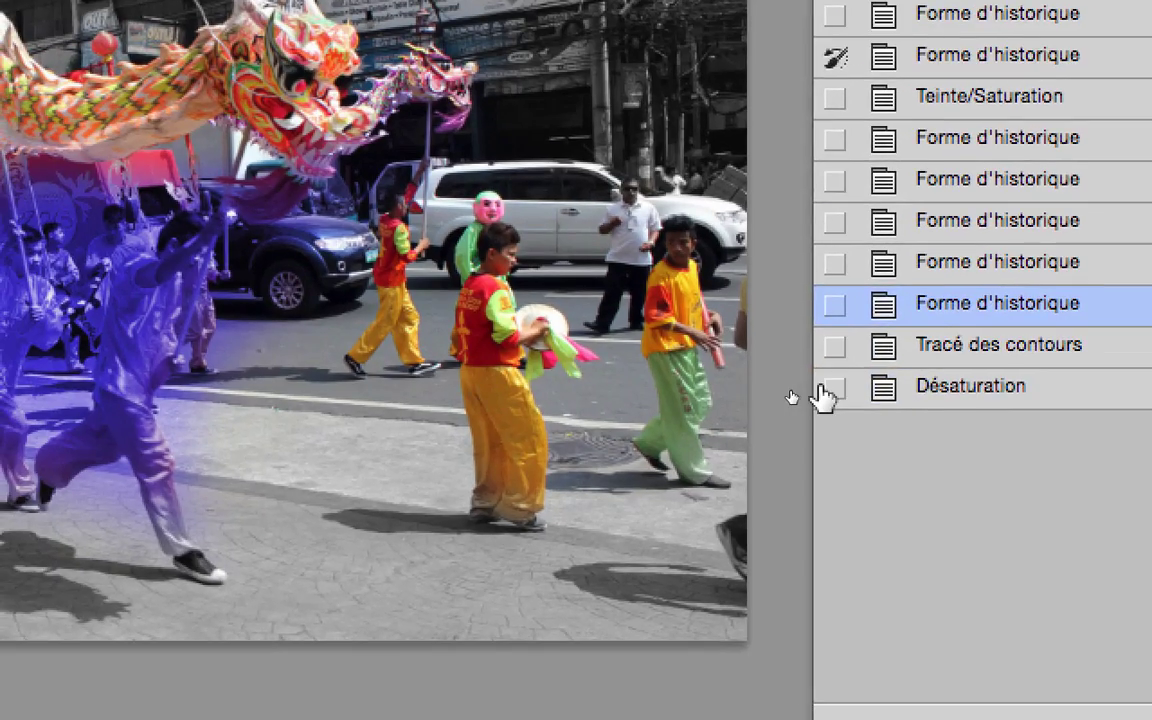
pyautogui.click(830, 389)
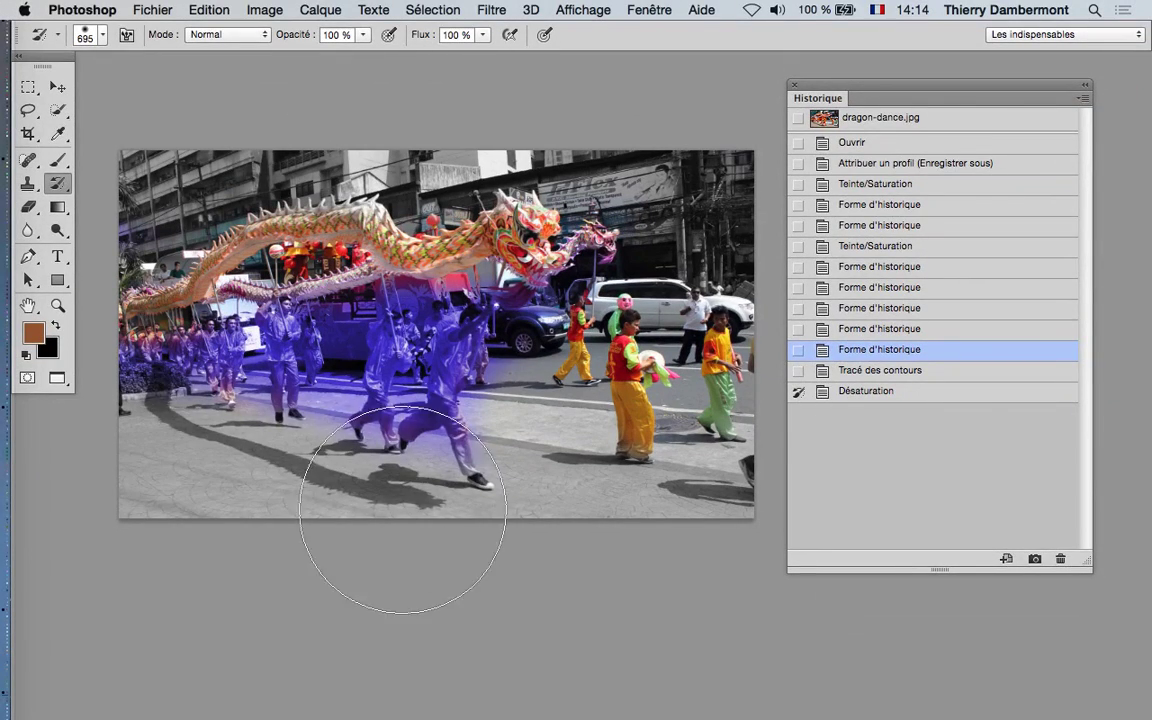
pyautogui.moveTo(403, 510)
pyautogui.mouseDown()
pyautogui.moveTo(103, 489)
pyautogui.moveTo(110, 495)
pyautogui.mouseUp()
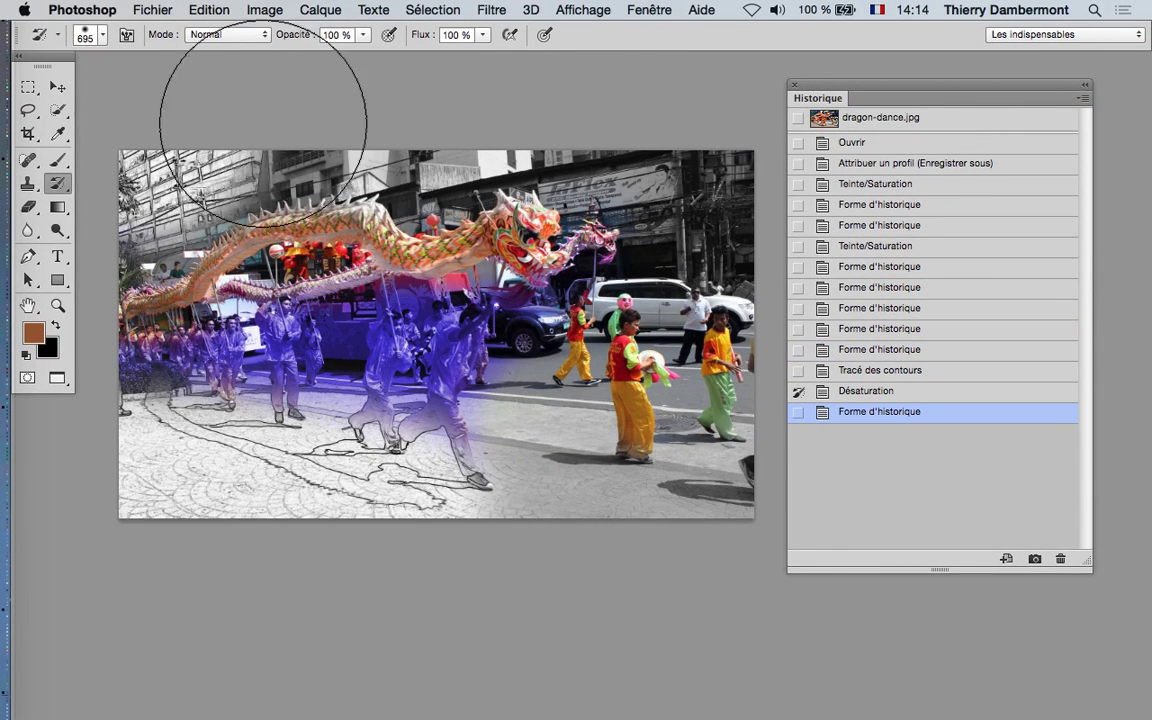
pyautogui.moveTo(263, 120)
pyautogui.mouseDown()
pyautogui.moveTo(435, 105)
pyautogui.moveTo(583, 112)
pyautogui.moveTo(720, 160)
pyautogui.mouseUp()
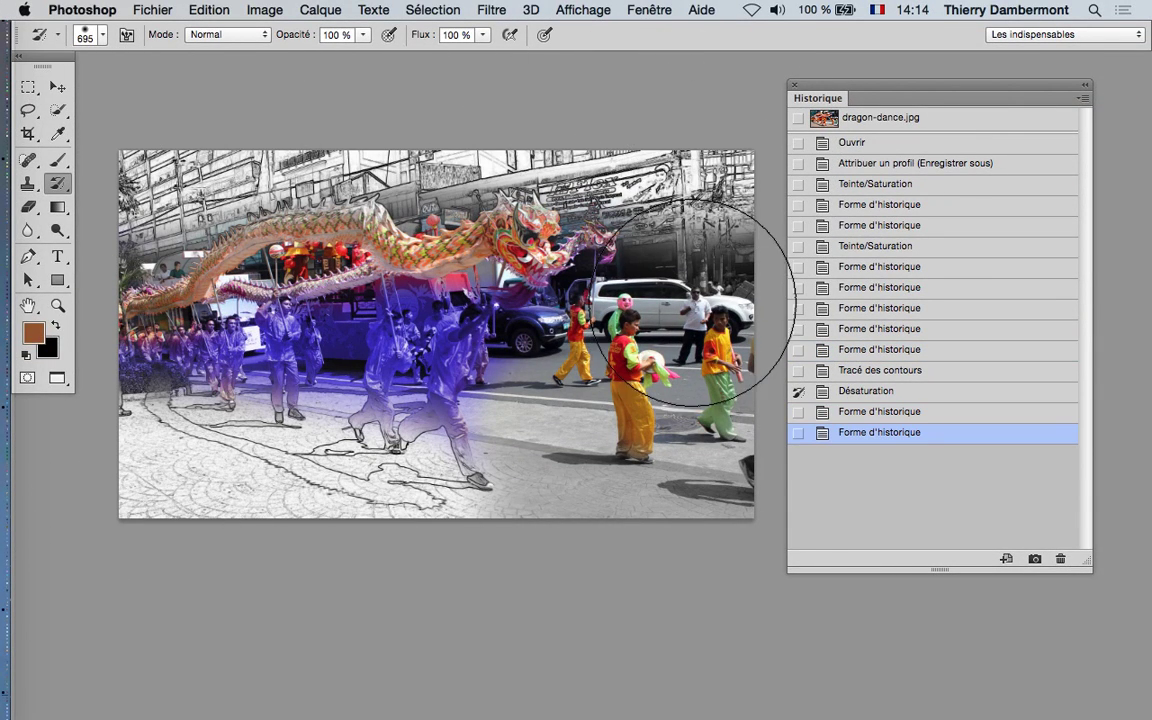
pyautogui.moveTo(559, 296); pyautogui.dragTo(417, 276)
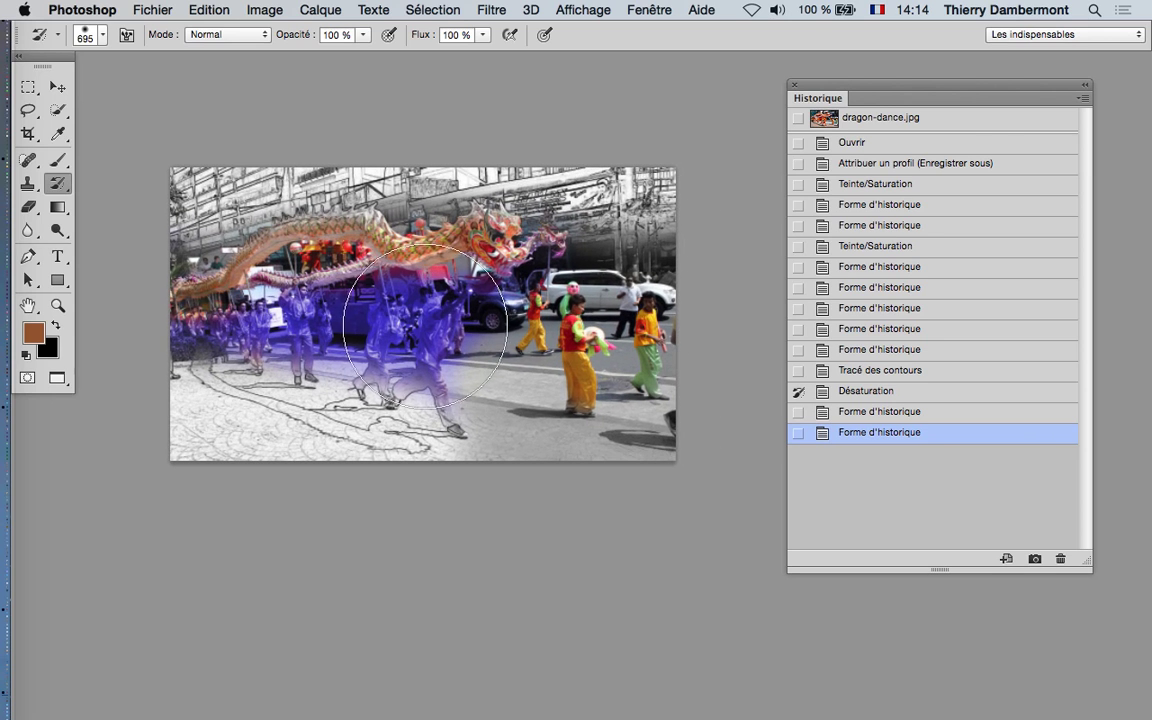
# Set the history brush to 50 % opacity and size 247, undoing a trial stroke over the blue dancers.
pyautogui.click(363, 36)
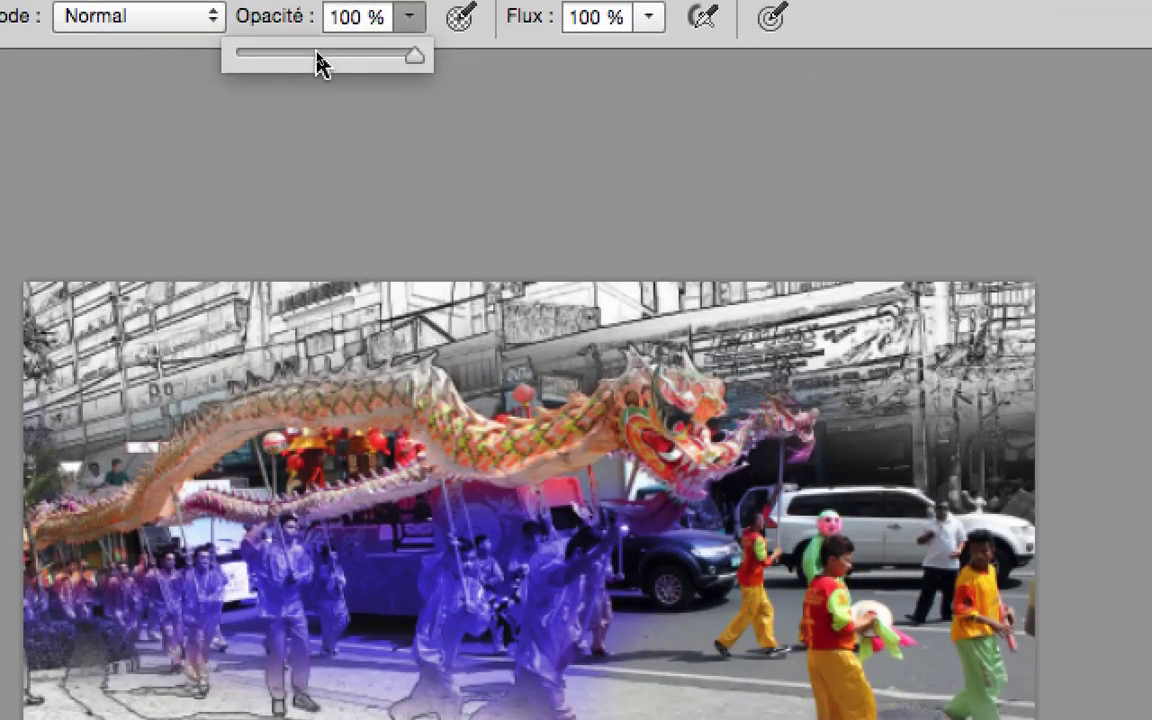
pyautogui.click(319, 56)
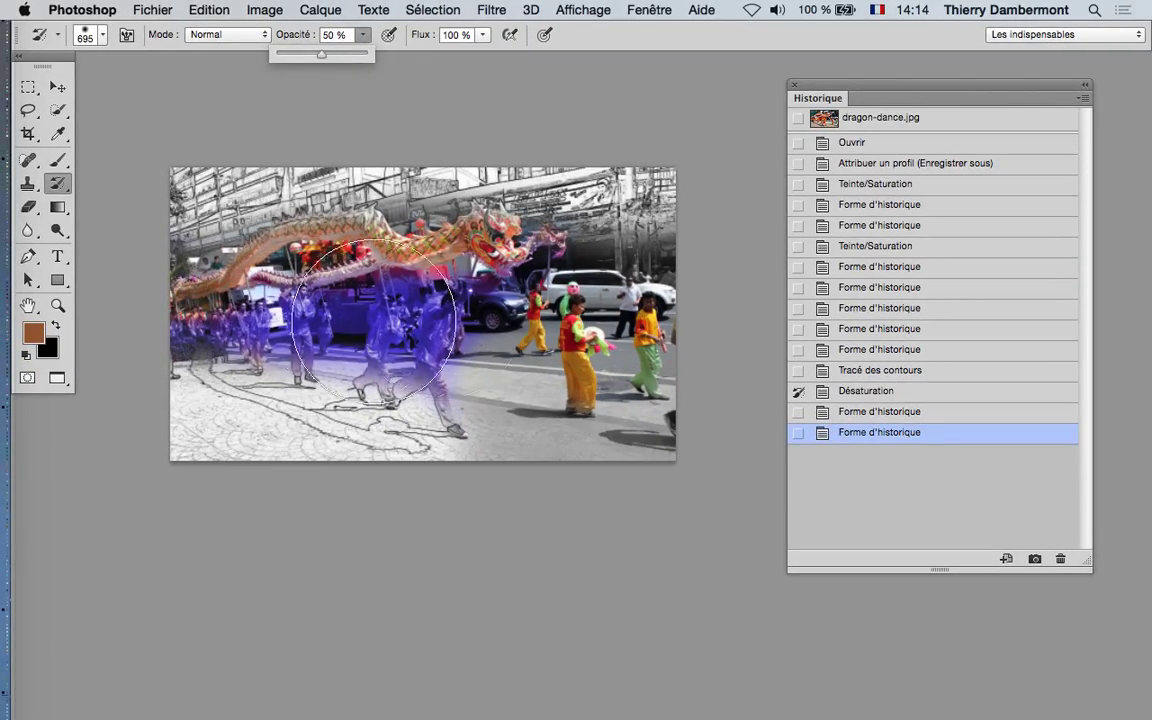
pyautogui.click(292, 717)
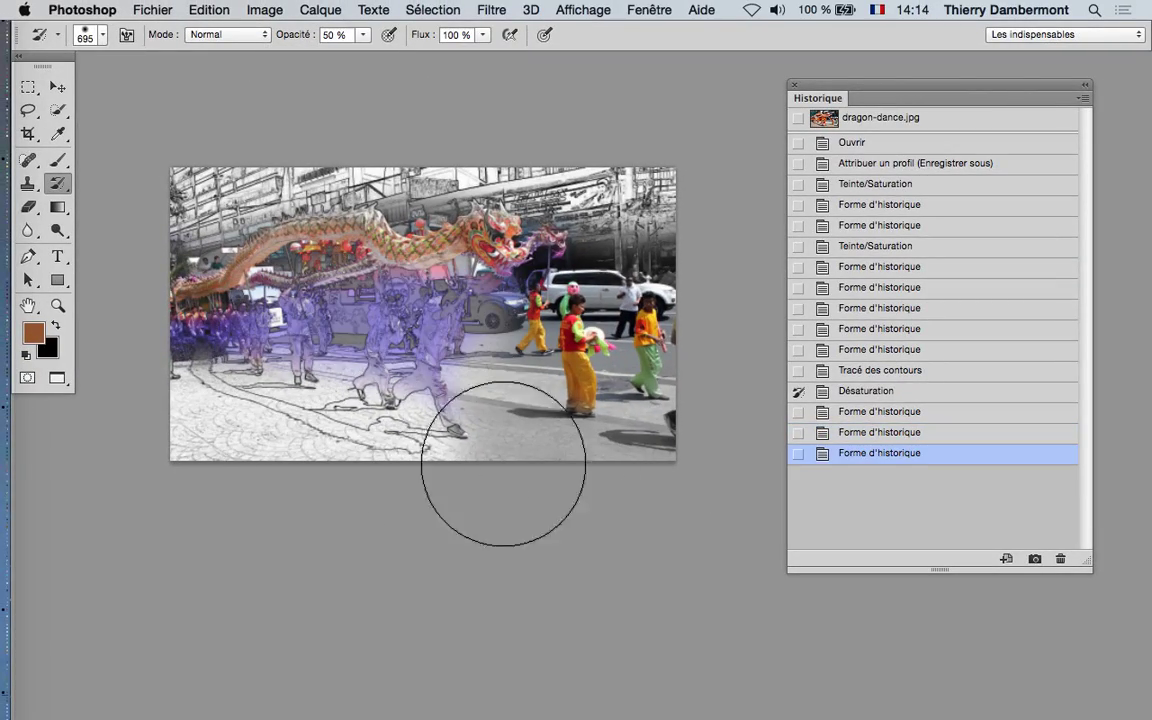
pyautogui.press('super+z')
pyautogui.moveTo(449, 370); pyautogui.dragTo(386, 378)
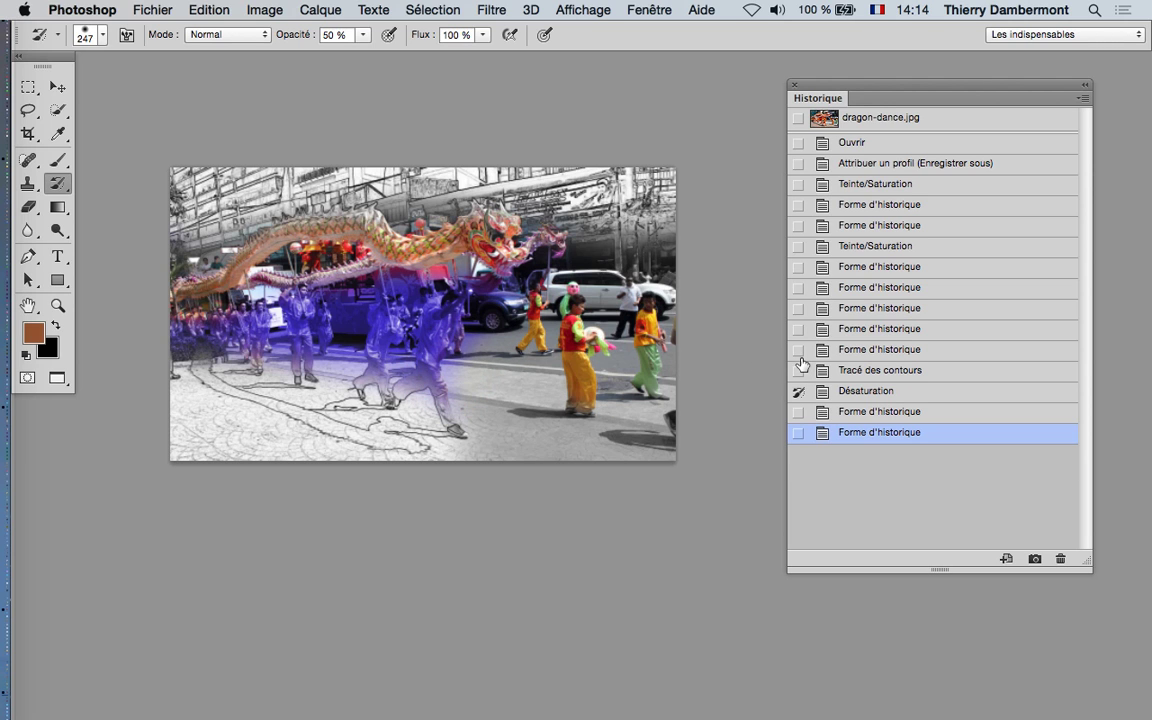
# Sharpen the photo with the Accentuation filter, using a Gain of 225 % and a Rayon of 3,2 pixels.
pyautogui.click(492, 10)
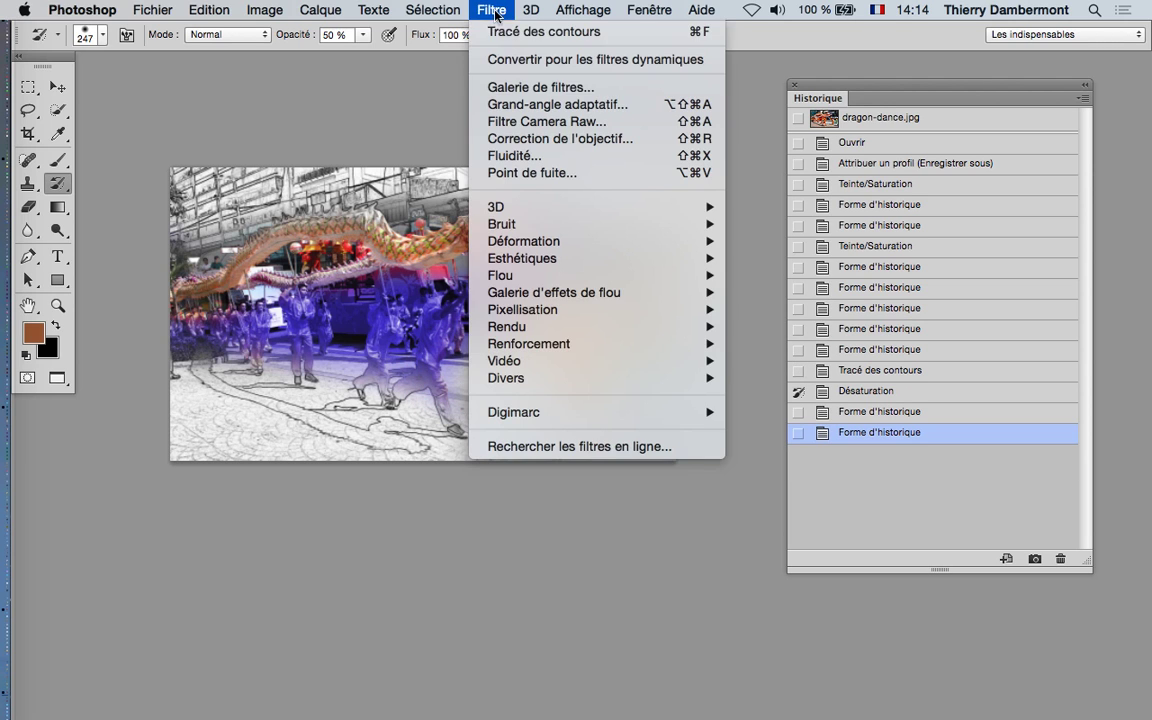
pyautogui.moveTo(660, 343)
pyautogui.click(801, 350)
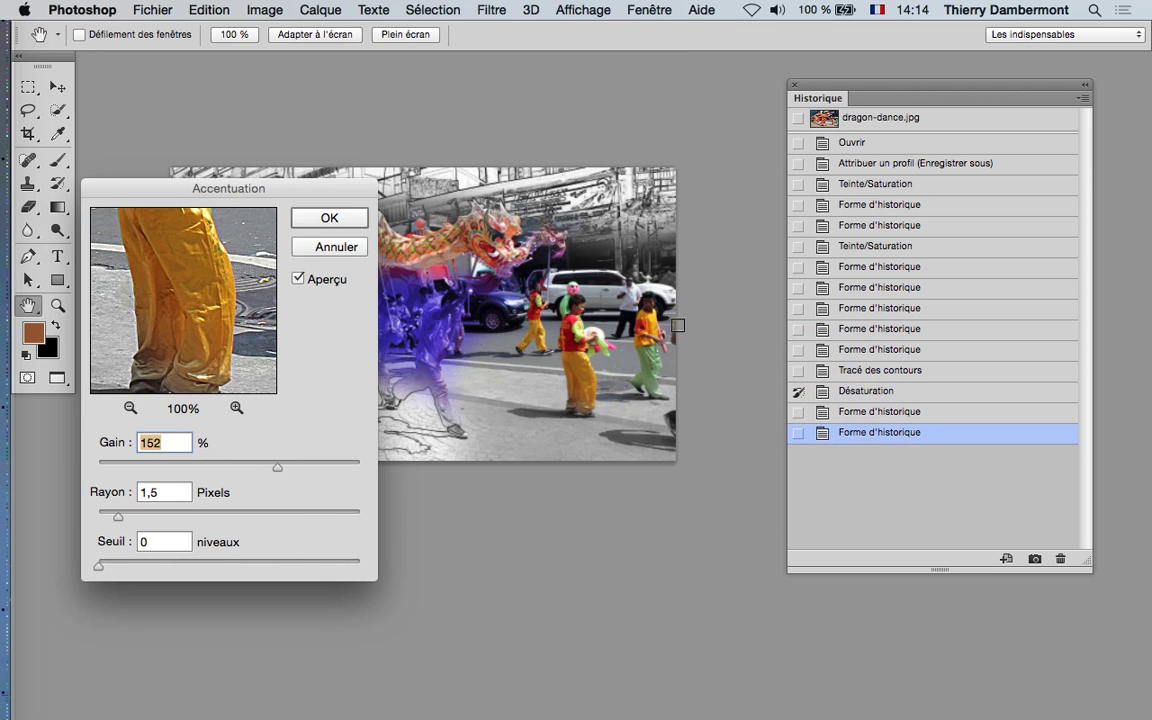
pyautogui.moveTo(229, 185); pyautogui.dragTo(906, 125)
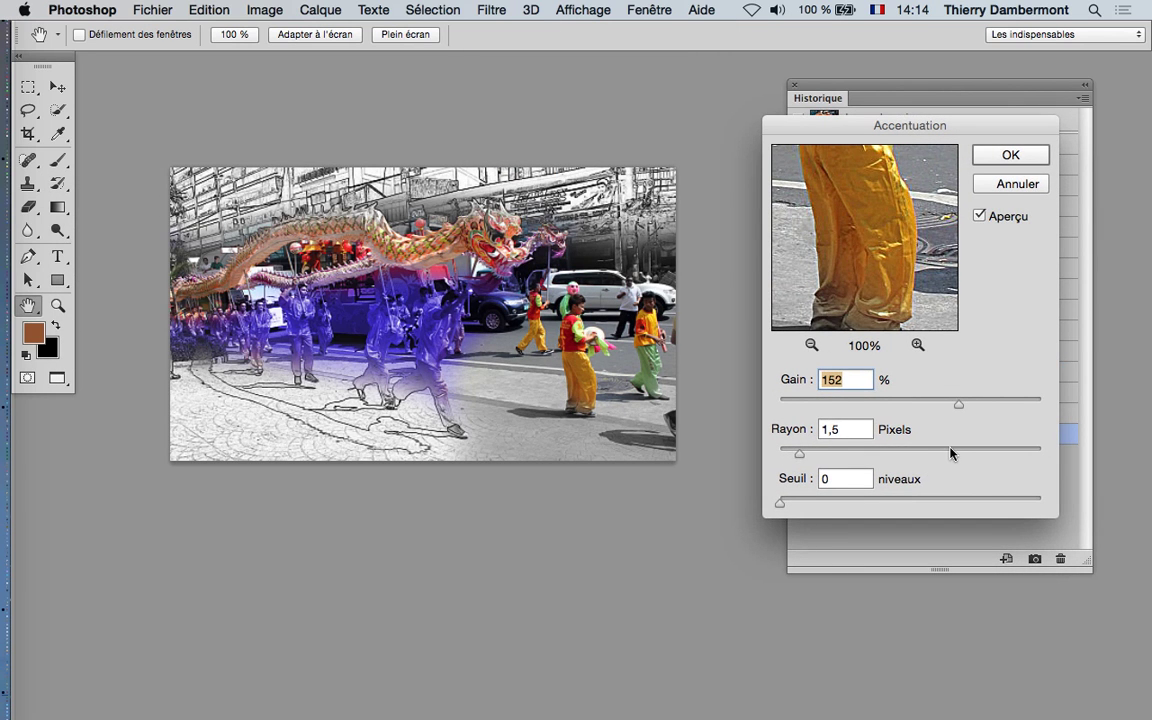
pyautogui.click(950, 453)
pyautogui.click(860, 403)
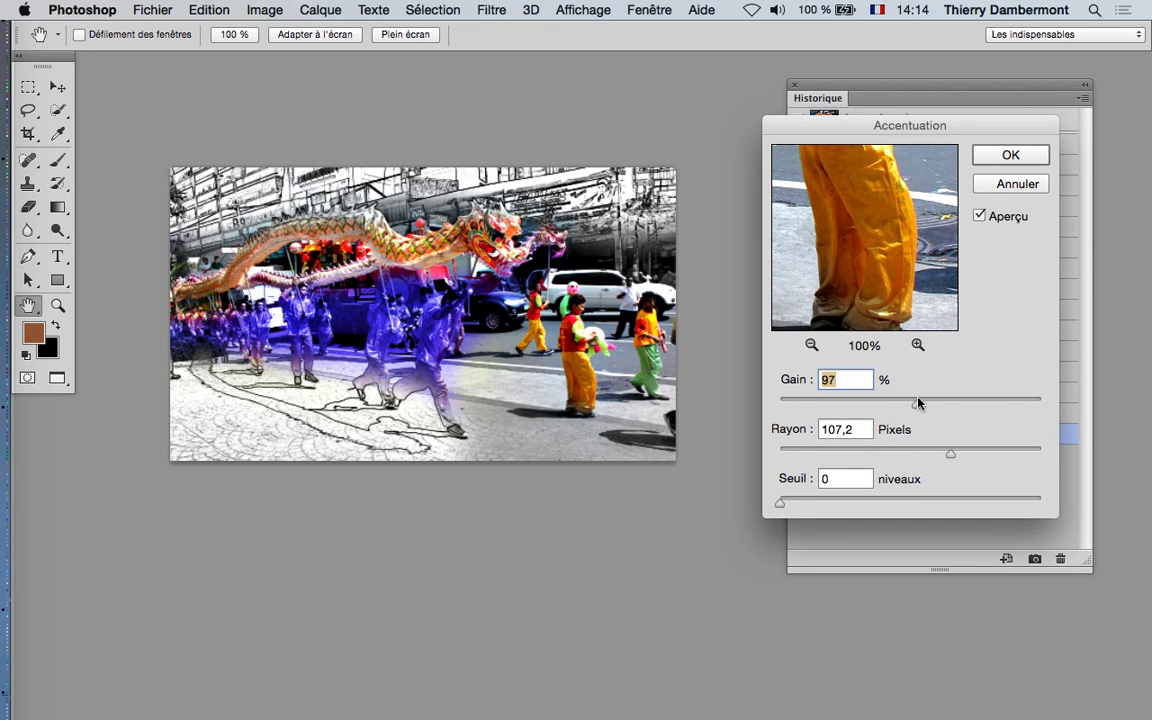
pyautogui.moveTo(918, 403); pyautogui.dragTo(918, 404)
pyautogui.moveTo(834, 452); pyautogui.dragTo(826, 451)
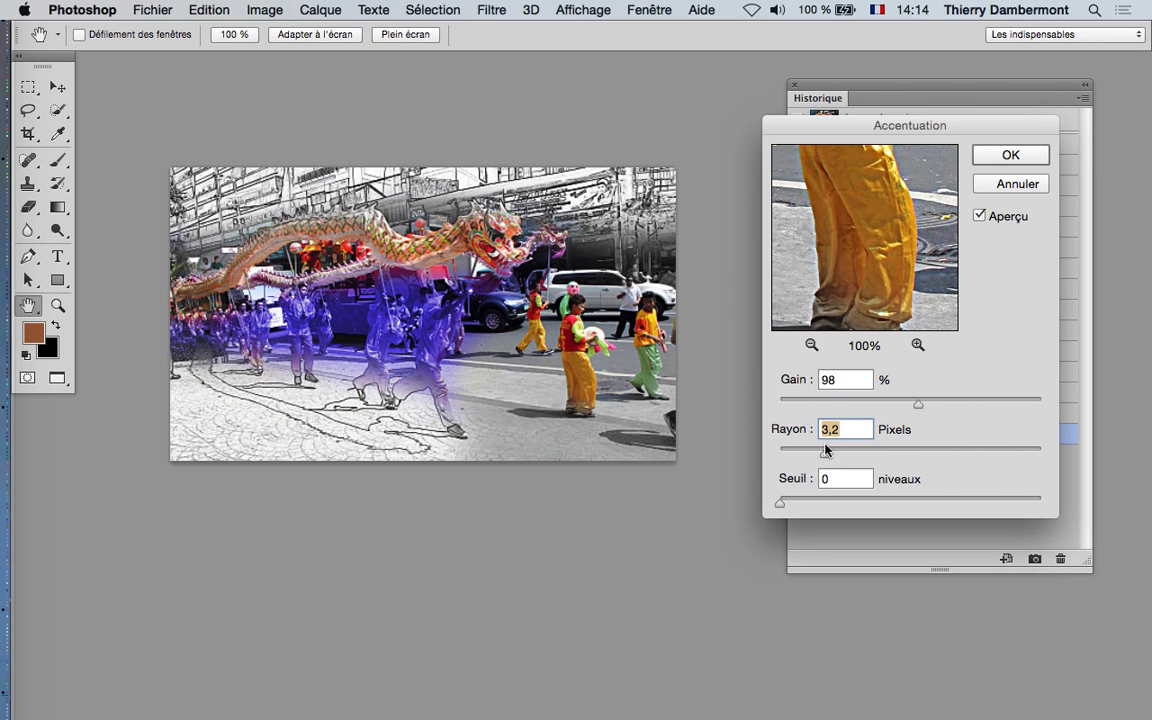
pyautogui.moveTo(981, 403)
pyautogui.mouseDown()
pyautogui.moveTo(998, 401)
pyautogui.moveTo(940, 405)
pyautogui.moveTo(1000, 404)
pyautogui.mouseUp()
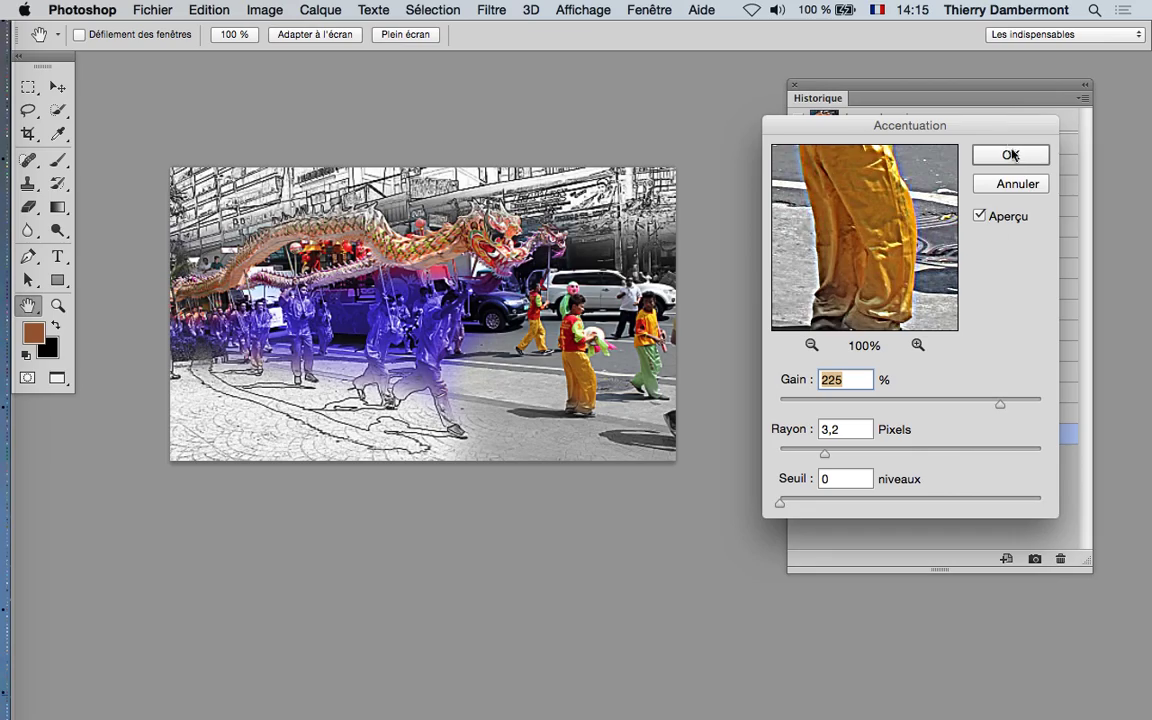
pyautogui.press('Return')
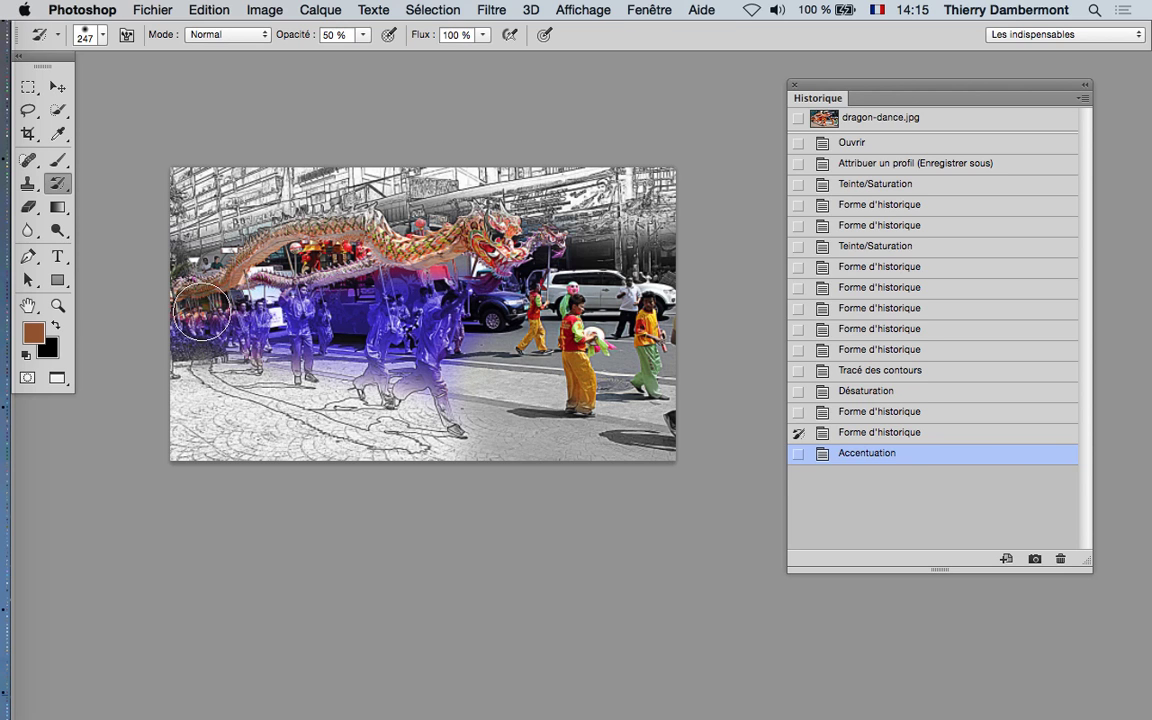
# Paint the Forme d'historique state before Accentuation over the buildings and left ground, raising the history brush to 100 % opacity and size 321.
pyautogui.moveTo(202, 312)
pyautogui.mouseDown()
pyautogui.moveTo(190, 318)
pyautogui.moveTo(176, 205)
pyautogui.moveTo(546, 151)
pyautogui.mouseUp()
pyautogui.moveTo(396, 190)
pyautogui.mouseDown()
pyautogui.moveTo(661, 190)
pyautogui.moveTo(615, 215)
pyautogui.mouseUp()
pyautogui.click(363, 34)
pyautogui.click(176, 184)
pyautogui.moveTo(390, 447); pyautogui.dragTo(220, 395)
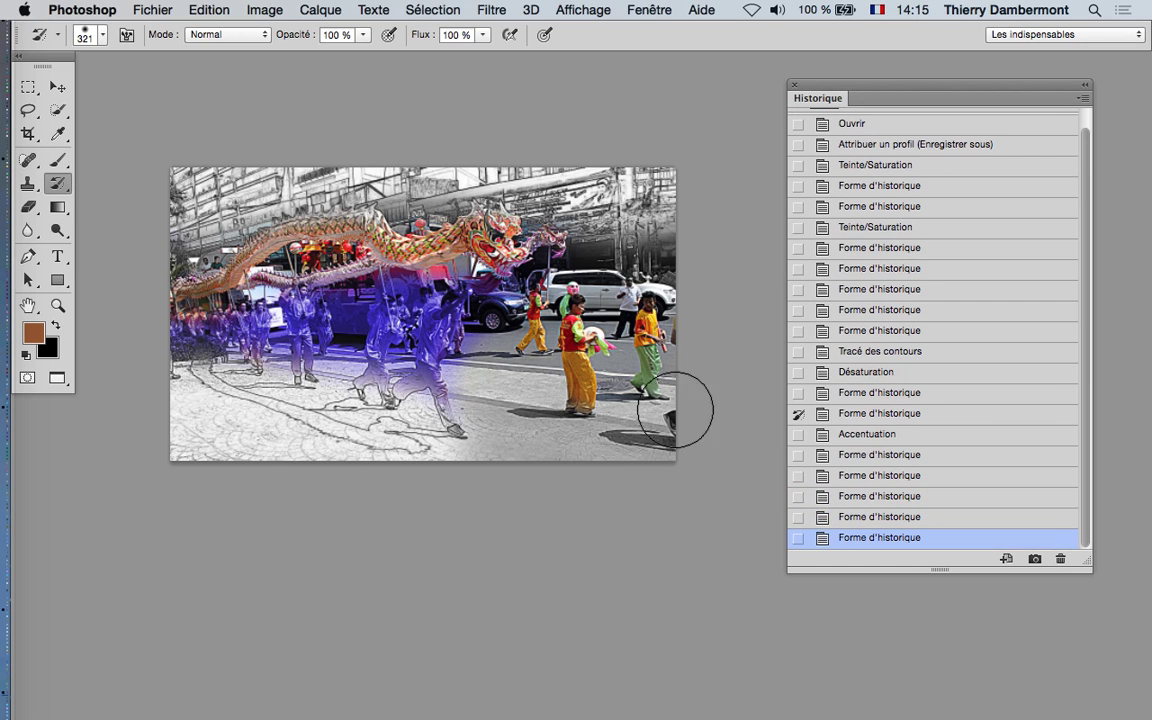
pyautogui.click(266, 9)
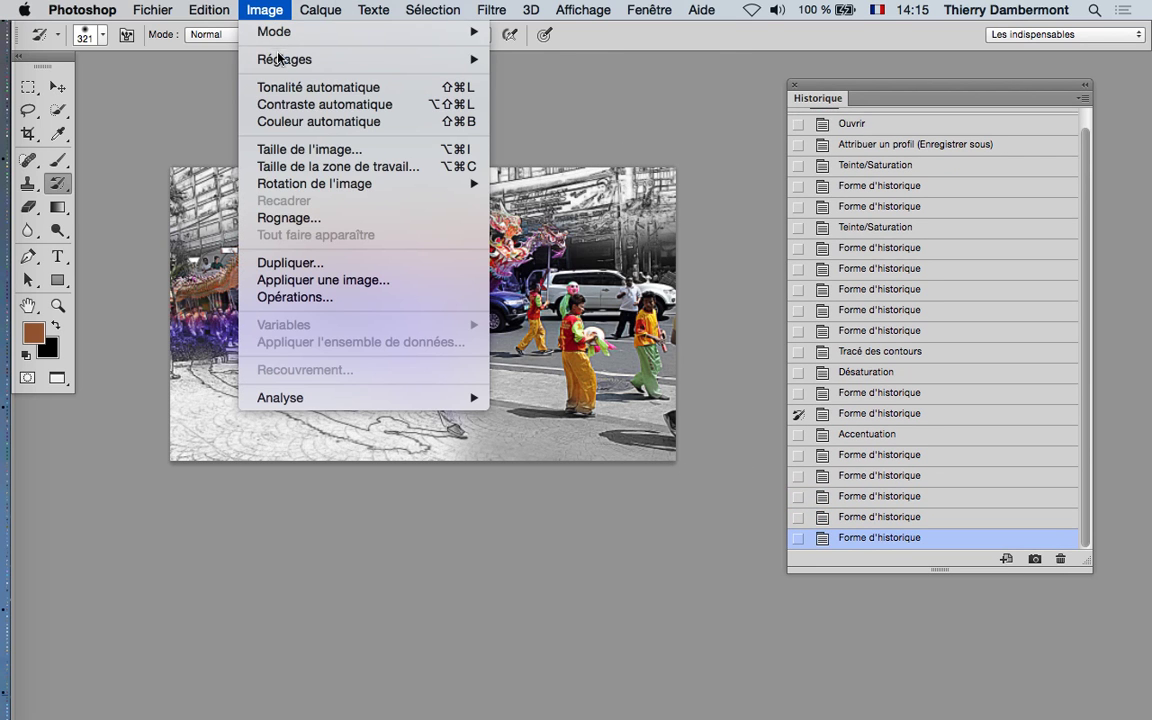
pyautogui.moveTo(300, 59)
pyautogui.click(725, 290)
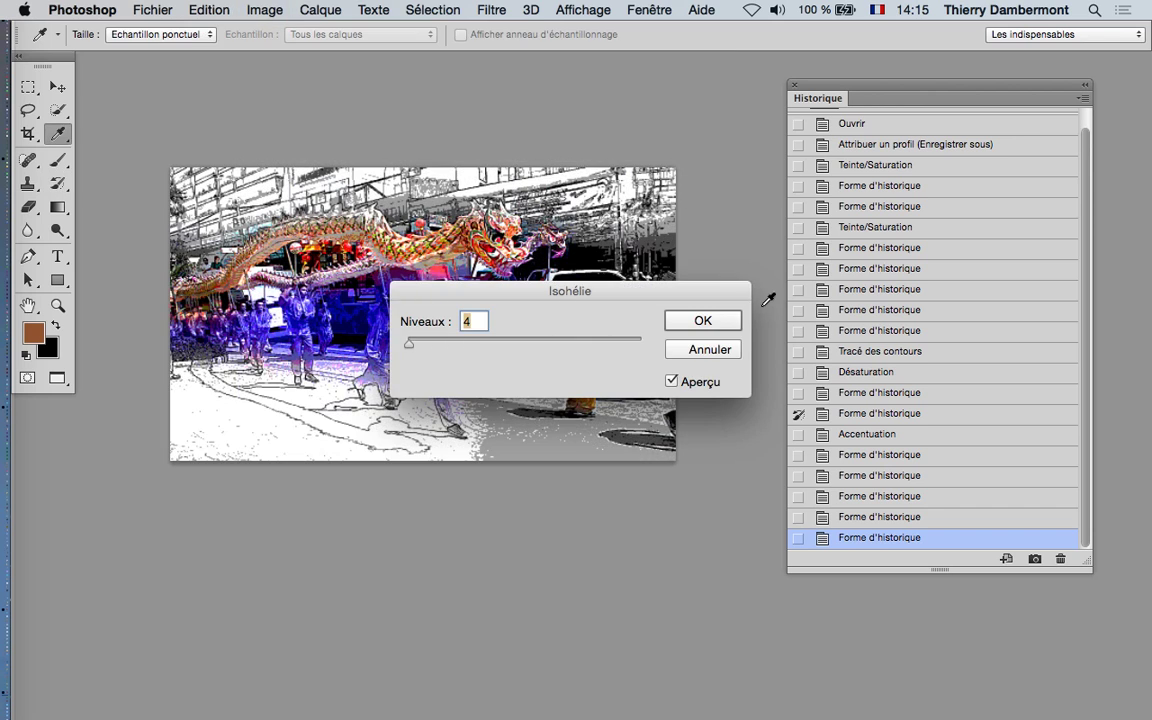
pyautogui.click(677, 350)
pyautogui.press('super+Tab')
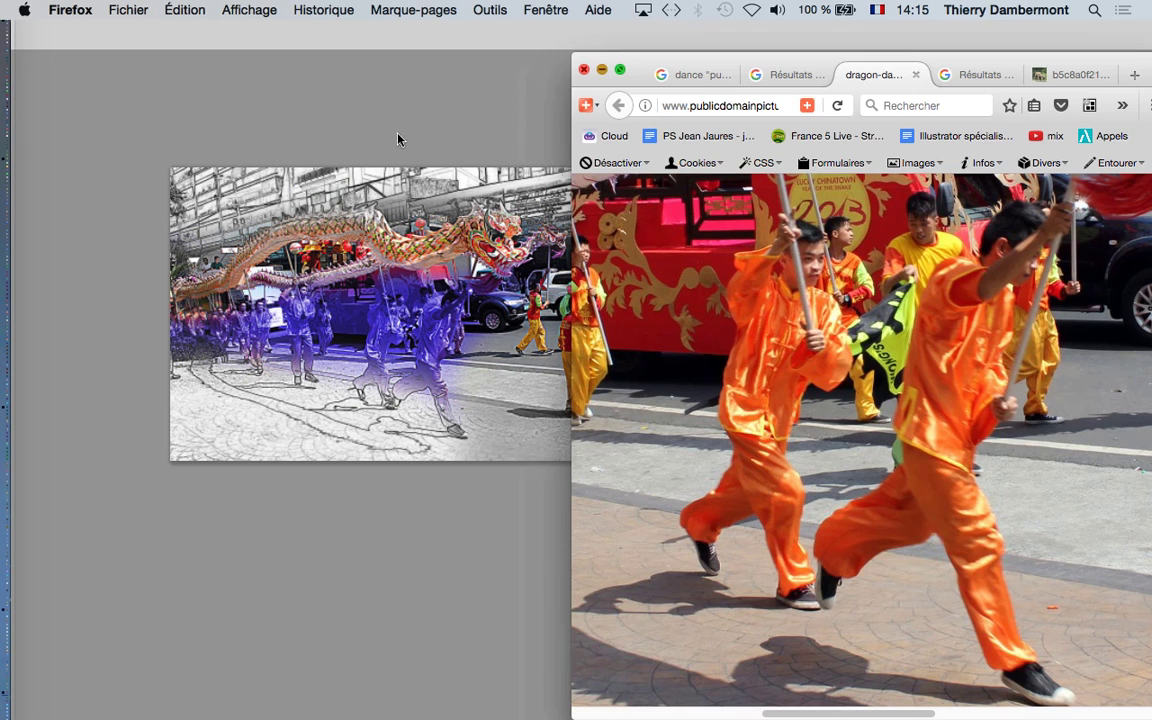
pyautogui.press('super+Tab')
# Colorize the whole photo violet-blue with Teinte/Saturation at Teinte 259, raising the saturation and lowering the luminosity.
pyautogui.click(265, 10)
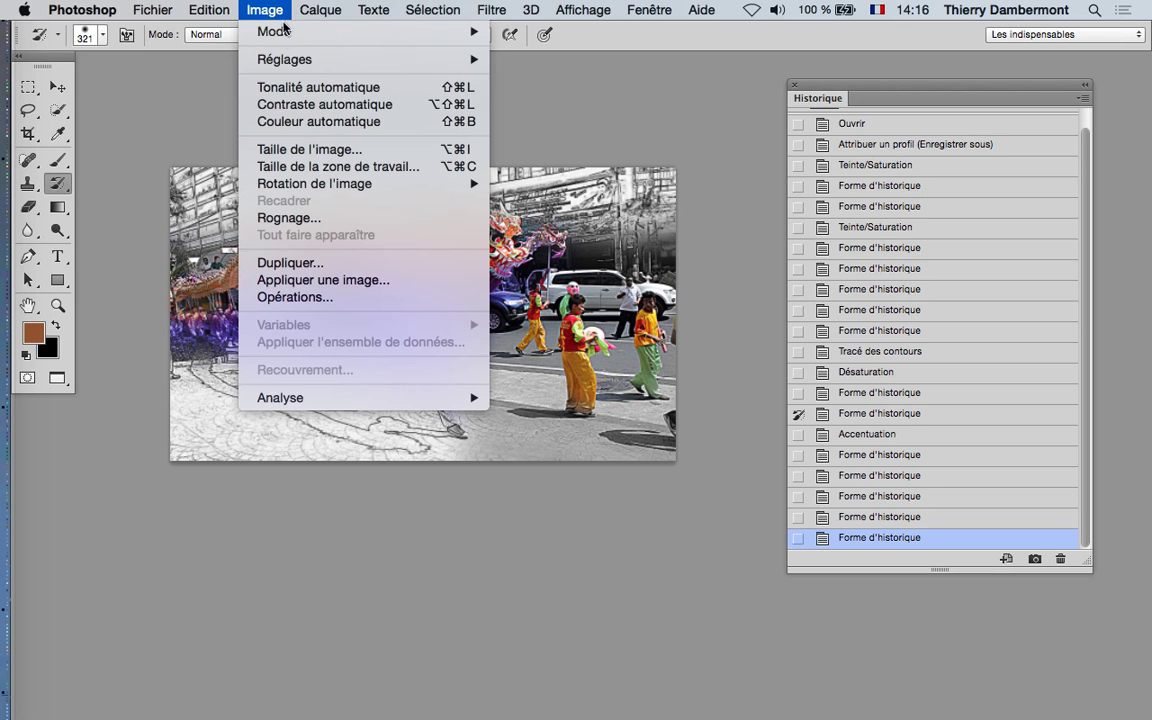
pyautogui.moveTo(340, 60)
pyautogui.click(618, 156)
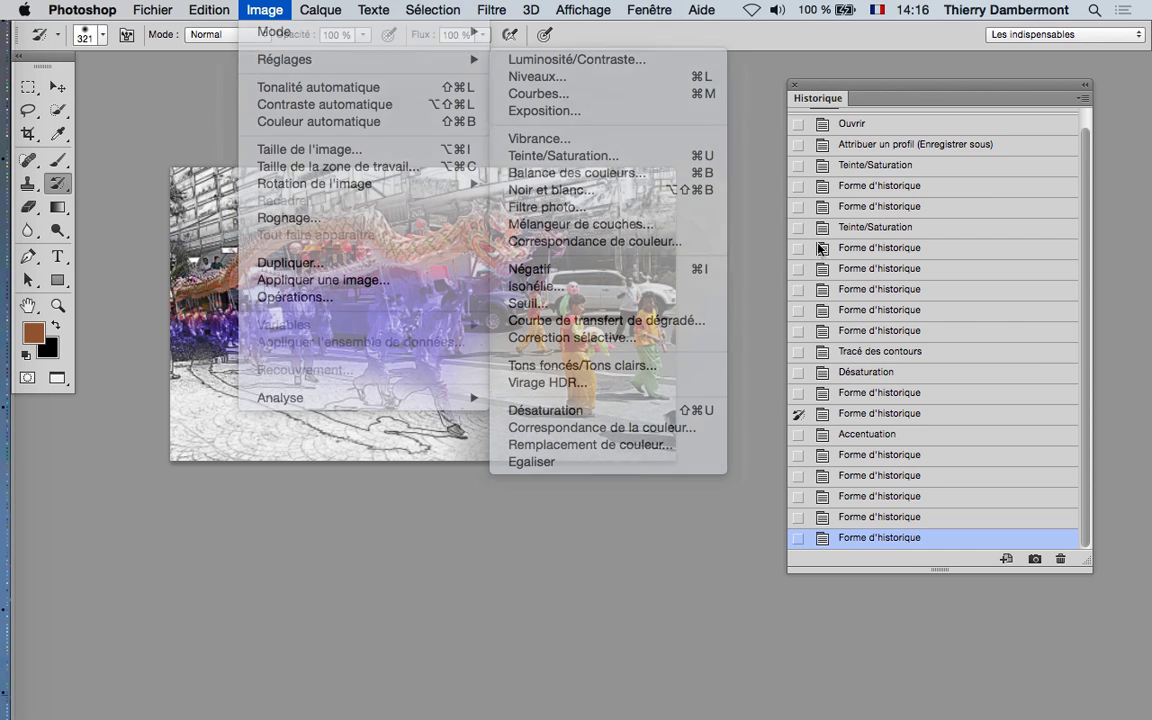
pyautogui.click(1065, 520)
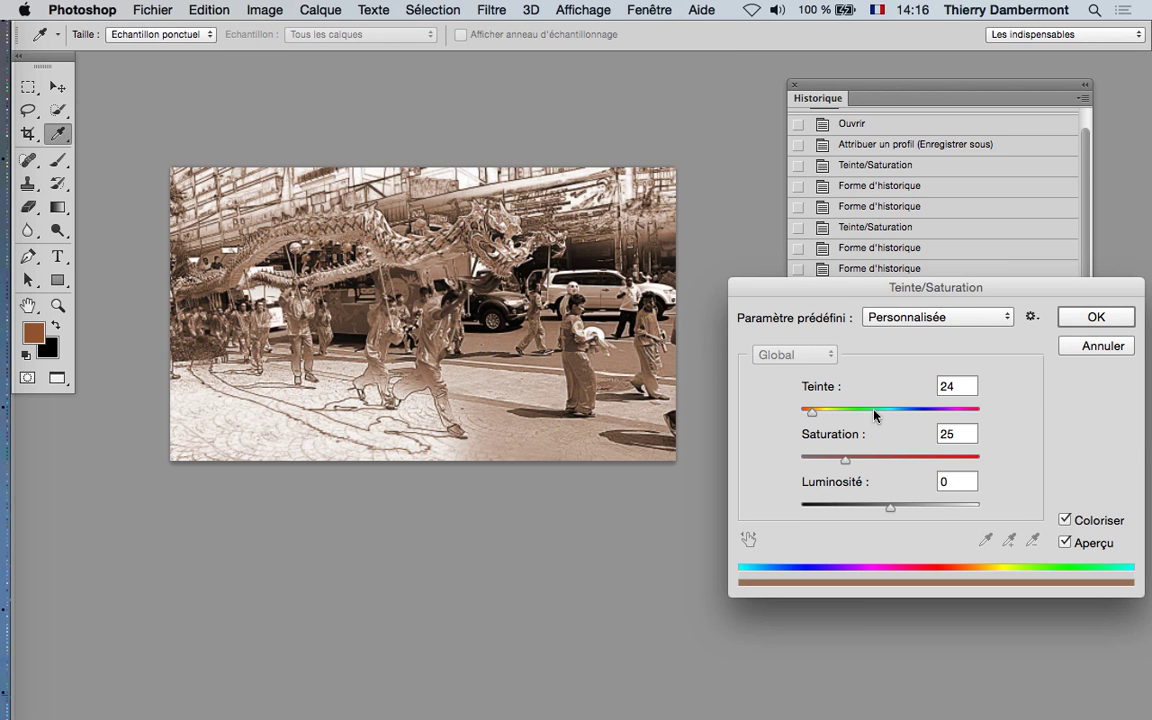
pyautogui.moveTo(874, 411); pyautogui.dragTo(930, 411)
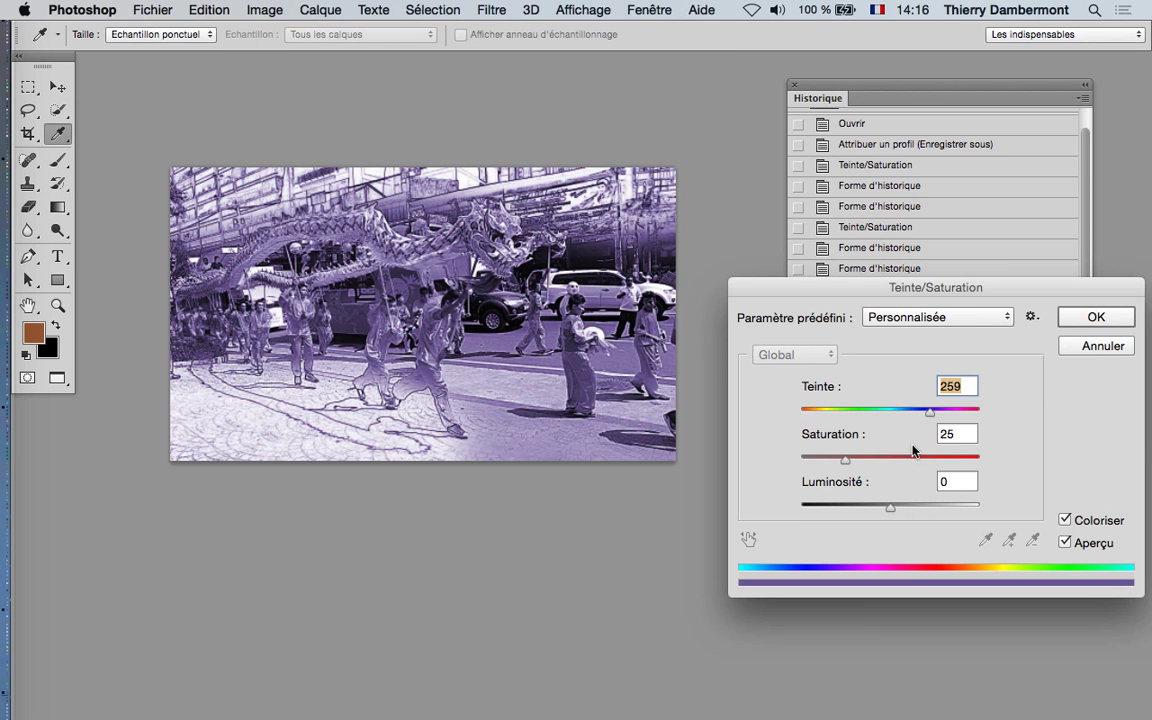
pyautogui.click(914, 456)
pyautogui.moveTo(871, 509); pyautogui.dragTo(847, 507)
pyautogui.click(1074, 325)
pyautogui.press('y')
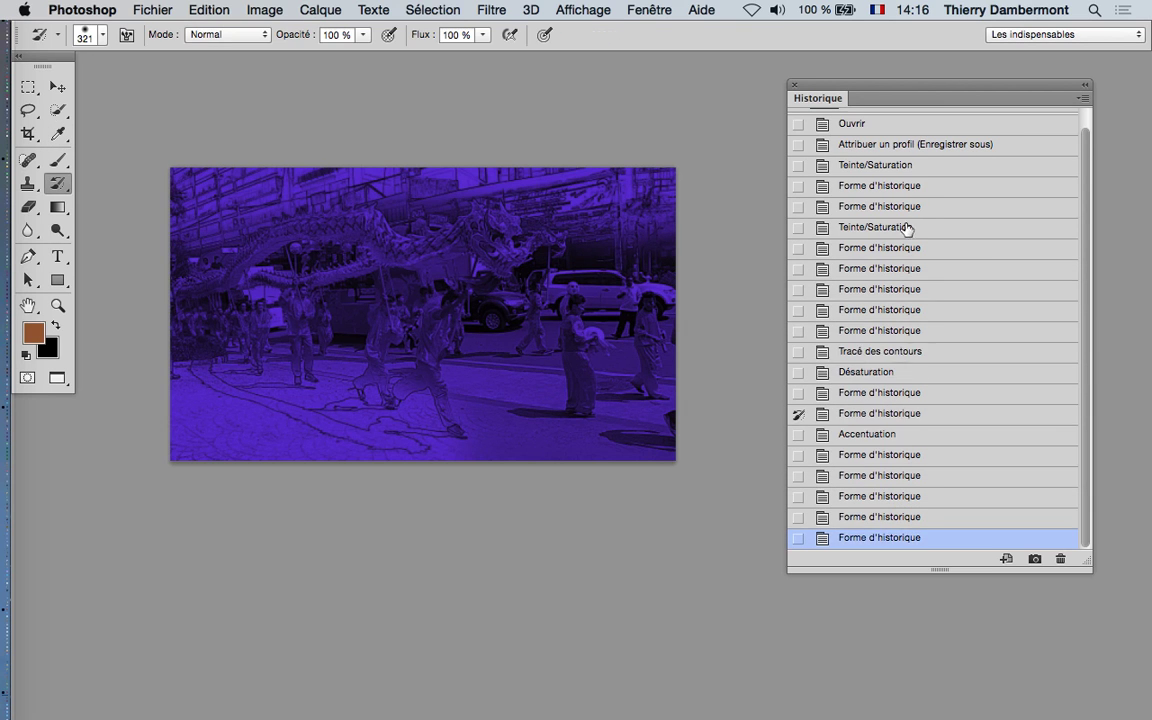
# Return to the state before the violet tint and paint the Teinte/Saturation state over the buildings and ground with a size 665 history brush.
pyautogui.click(871, 517)
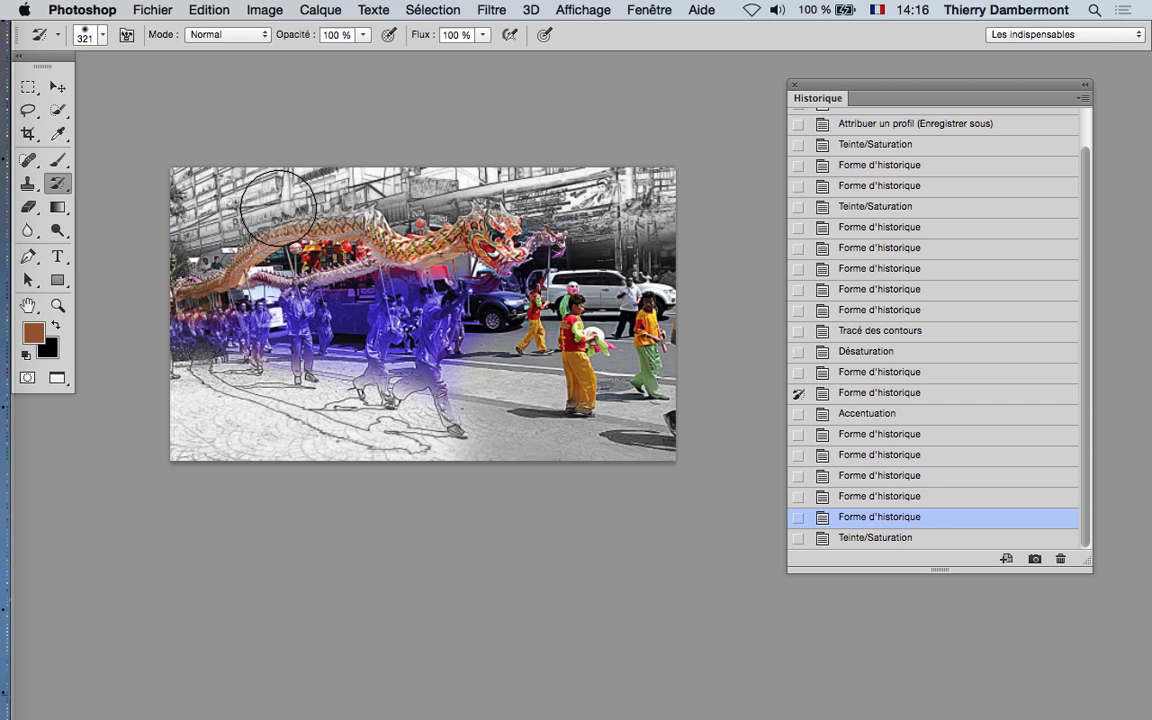
pyautogui.moveTo(366, 248); pyautogui.dragTo(430, 248)
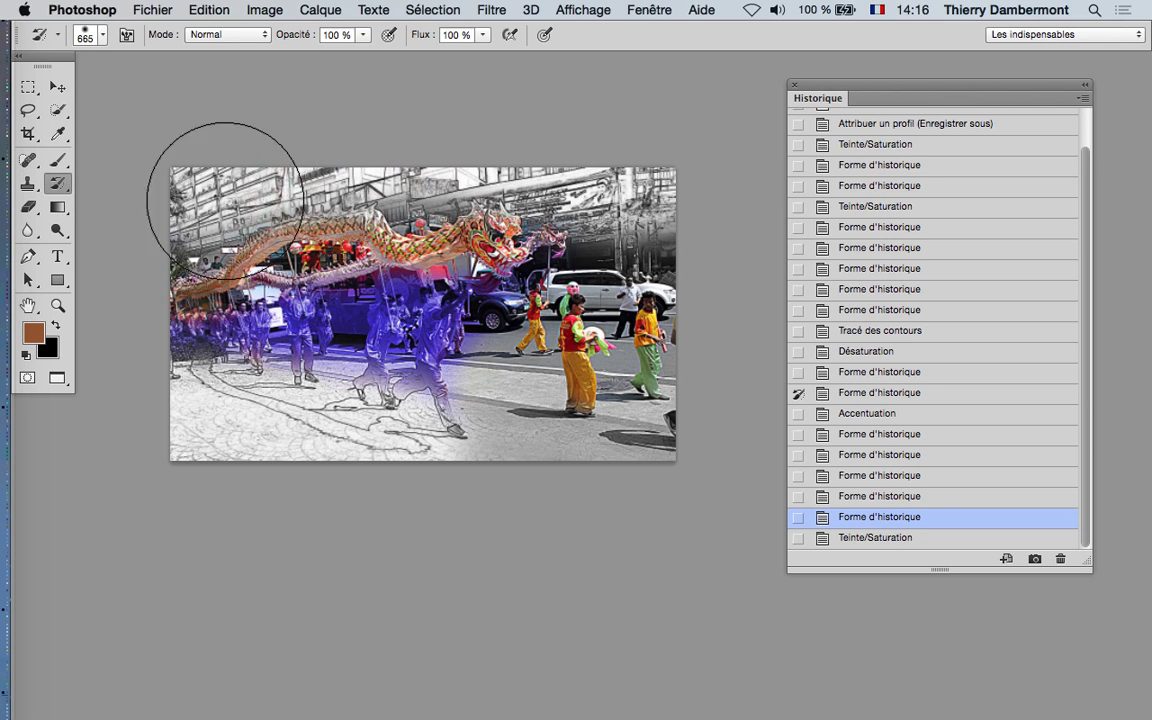
pyautogui.moveTo(225, 200)
pyautogui.mouseDown()
pyautogui.moveTo(270, 116)
pyautogui.moveTo(653, 245)
pyautogui.mouseUp()
pyautogui.hotkey('ctrl', 'z')
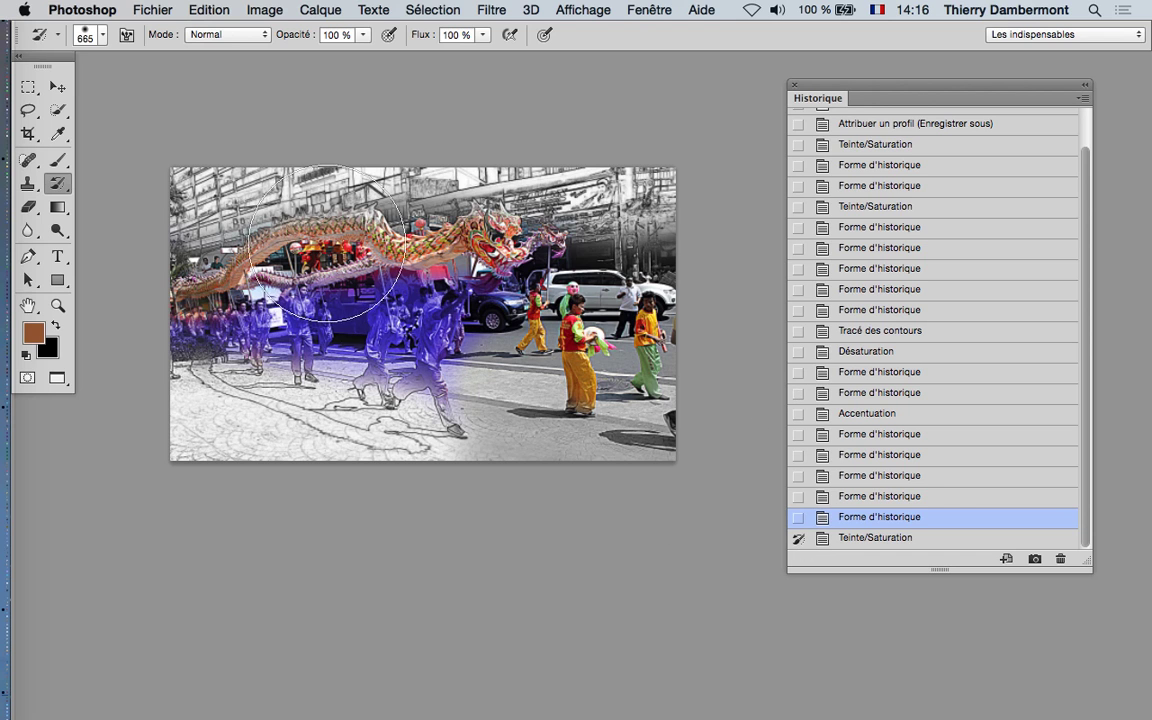
pyautogui.moveTo(180, 193)
pyautogui.mouseDown()
pyautogui.moveTo(216, 176)
pyautogui.moveTo(482, 150)
pyautogui.moveTo(680, 190)
pyautogui.mouseUp()
pyautogui.moveTo(674, 301)
pyautogui.mouseDown()
pyautogui.moveTo(680, 381)
pyautogui.moveTo(637, 432)
pyautogui.moveTo(134, 437)
pyautogui.mouseUp()
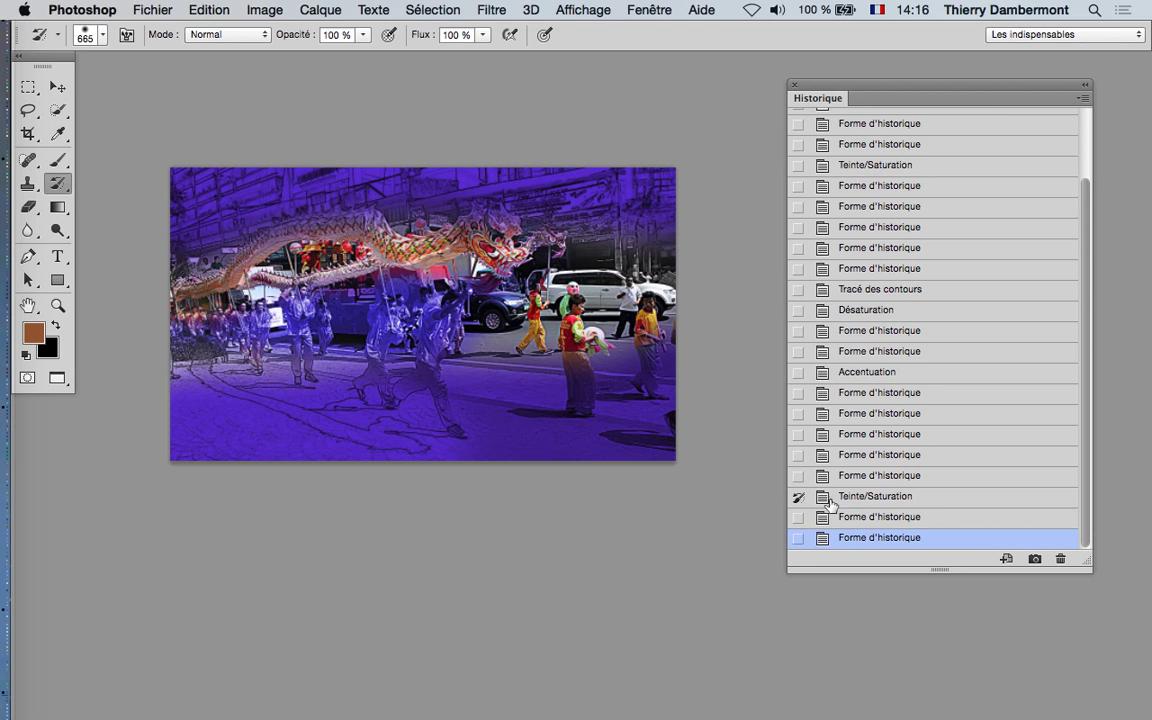
# Restore the state before the violet tint over the dragon, dancers and ground with a size 424 history brush.
pyautogui.click(798, 476)
pyautogui.keyDown('ctrl'); pyautogui.keyDown('alt'); pyautogui.moveTo(411, 285); pyautogui.dragTo(352, 272); pyautogui.keyUp('alt'); pyautogui.keyUp('ctrl')
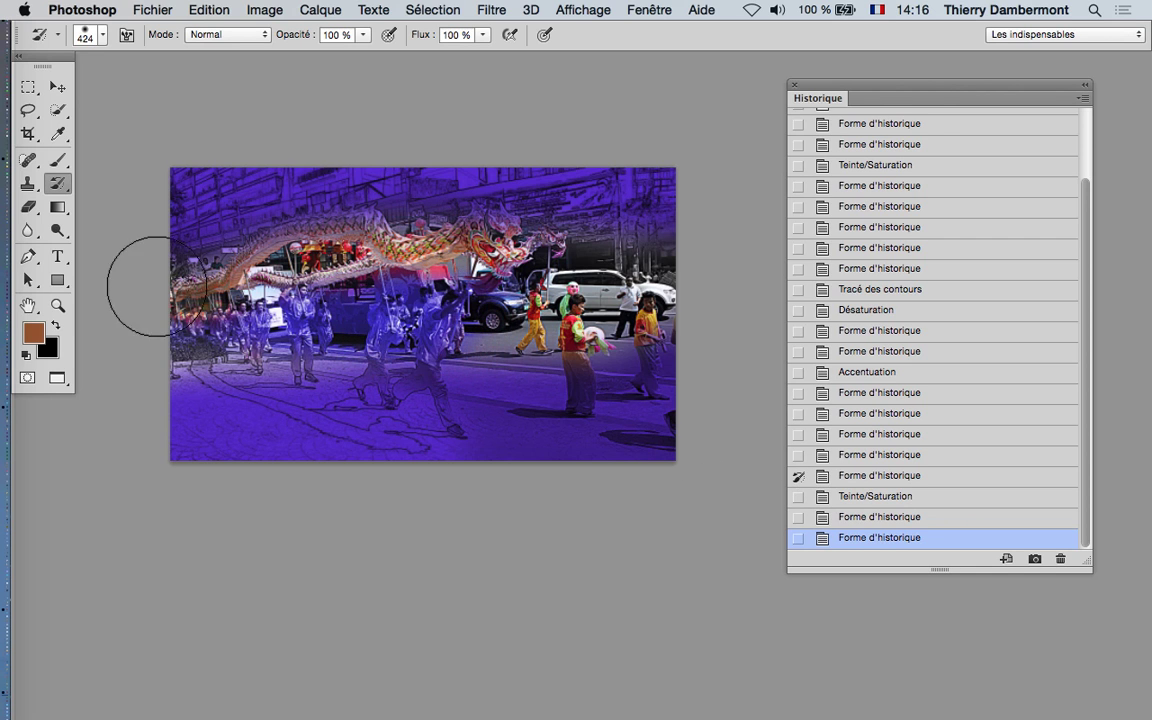
pyautogui.moveTo(281, 268)
pyautogui.mouseDown()
pyautogui.moveTo(360, 240)
pyautogui.moveTo(310, 232)
pyautogui.moveTo(455, 240)
pyautogui.moveTo(650, 335)
pyautogui.moveTo(432, 300)
pyautogui.mouseUp()
pyautogui.moveTo(428, 397)
pyautogui.mouseDown()
pyautogui.moveTo(123, 373)
pyautogui.moveTo(360, 476)
pyautogui.moveTo(284, 446)
pyautogui.mouseUp()
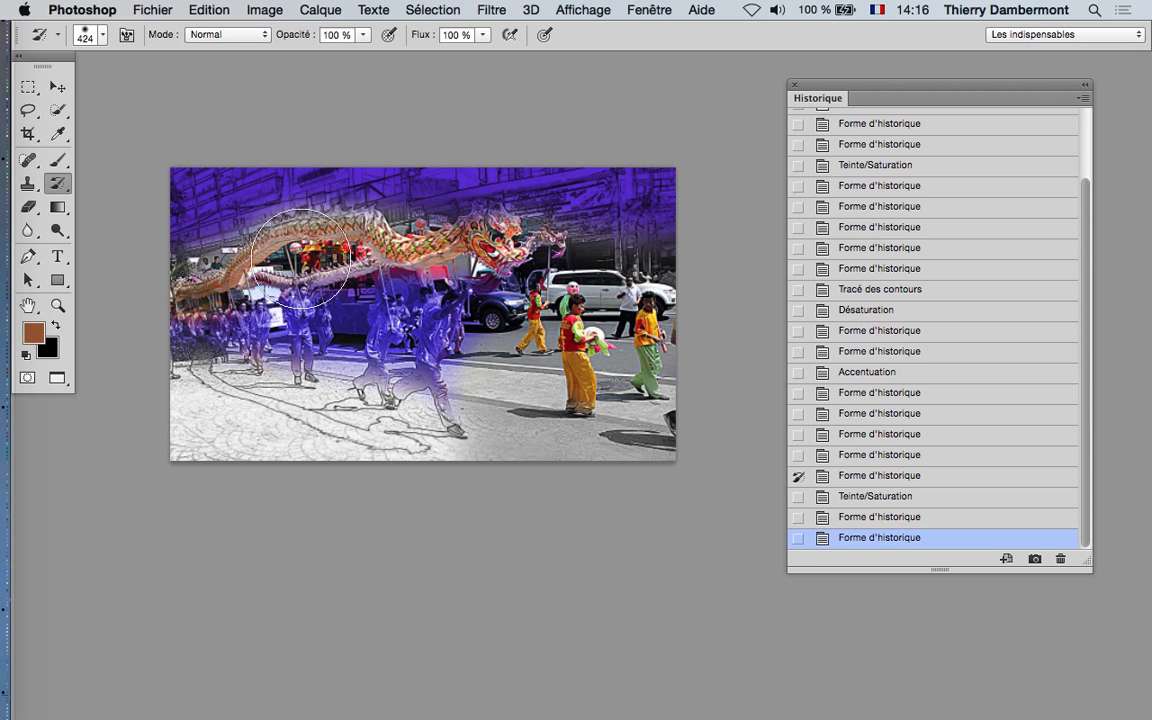
pyautogui.moveTo(300, 258)
pyautogui.mouseDown()
pyautogui.moveTo(358, 226)
pyautogui.moveTo(480, 237)
pyautogui.mouseUp()
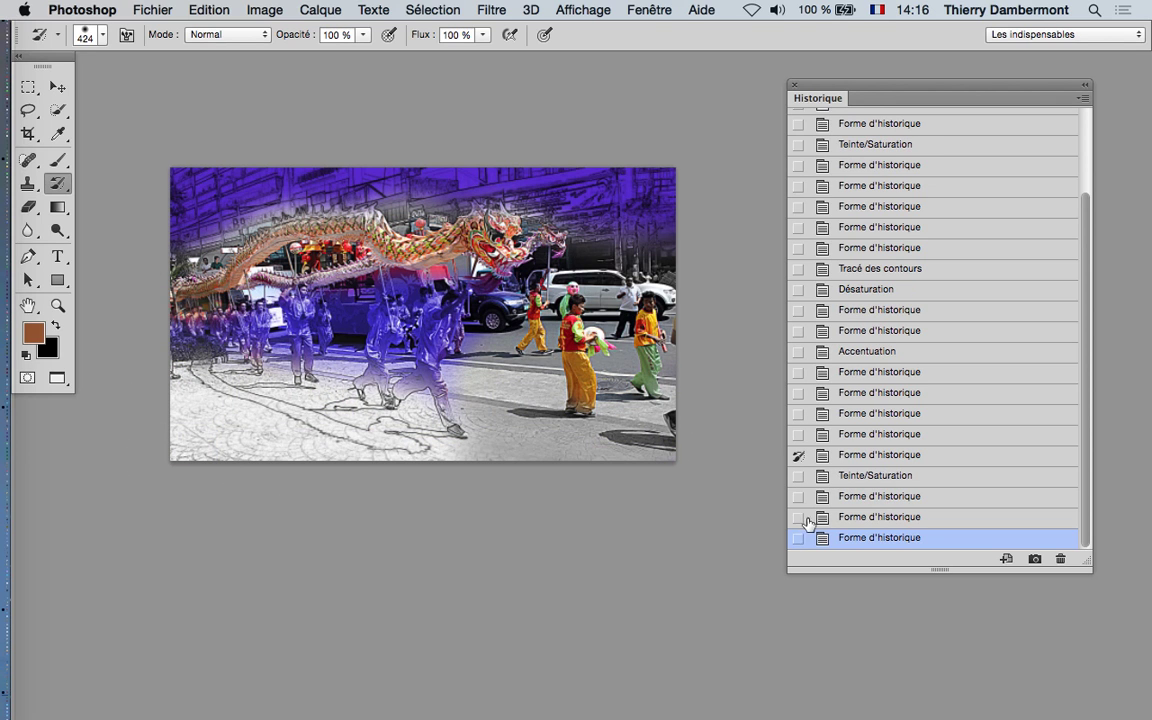
# Paint the violet Teinte/Saturation state over the right-hand dancers and the ground with a size 723 history brush.
pyautogui.click(797, 476)
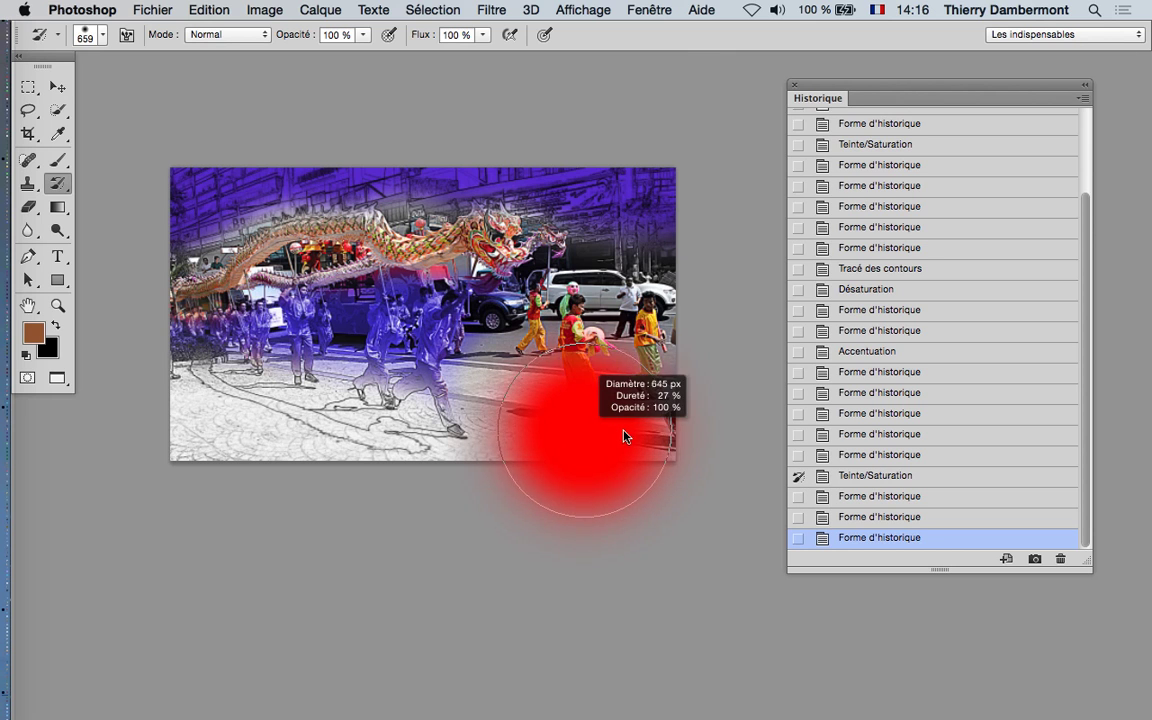
pyautogui.moveTo(580, 435); pyautogui.dragTo(622, 435)
pyautogui.moveTo(661, 288)
pyautogui.mouseDown()
pyautogui.moveTo(521, 421)
pyautogui.moveTo(566, 378)
pyautogui.moveTo(437, 460)
pyautogui.moveTo(108, 449)
pyautogui.moveTo(301, 470)
pyautogui.mouseUp()
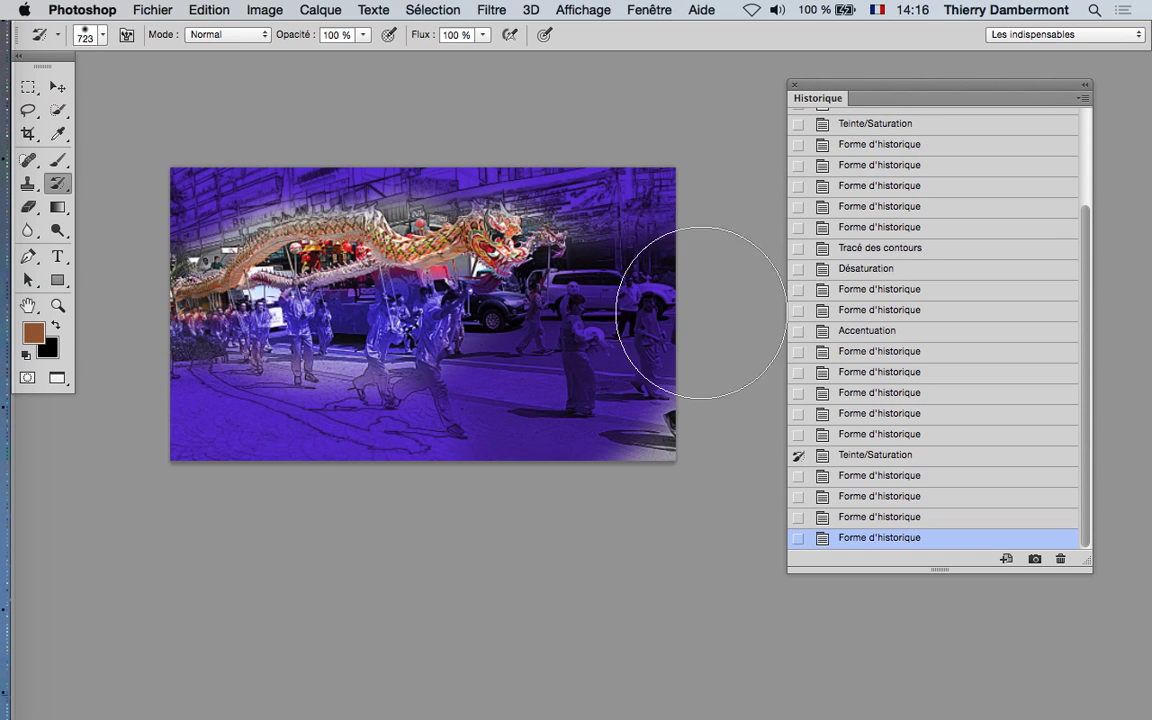
# Shift the whole photo's hue to green with Teinte/Saturation at Teinte -121.
pyautogui.click(265, 10)
pyautogui.moveTo(285, 59)
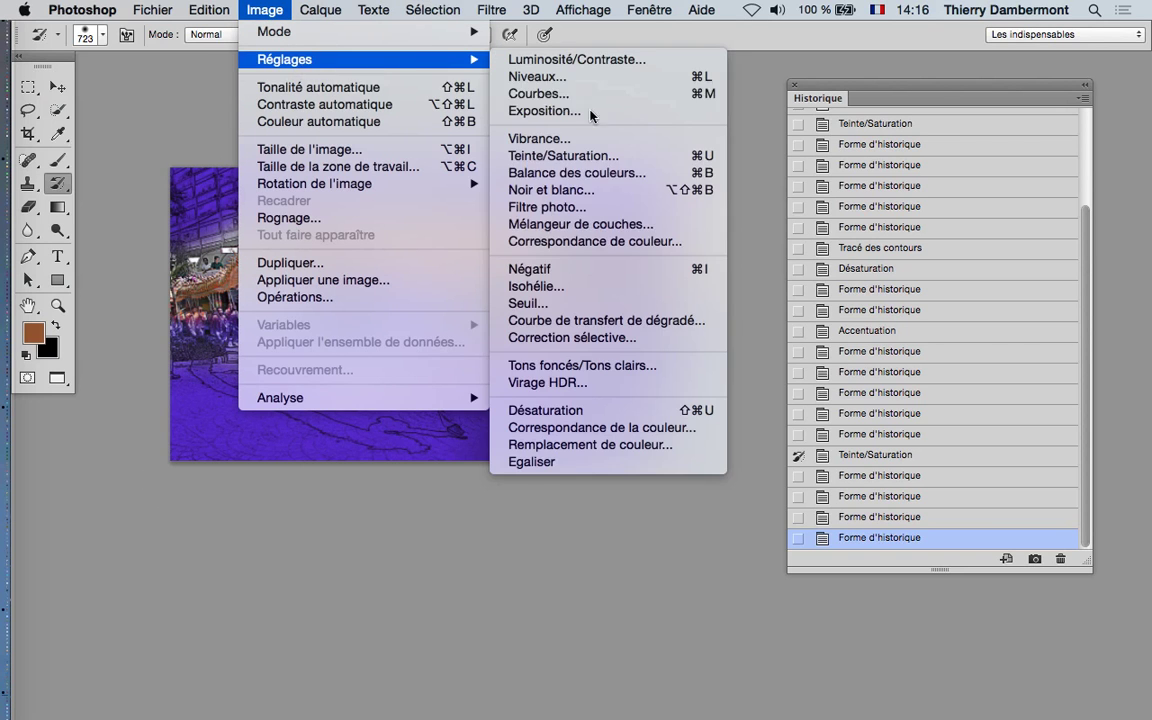
pyautogui.click(595, 155)
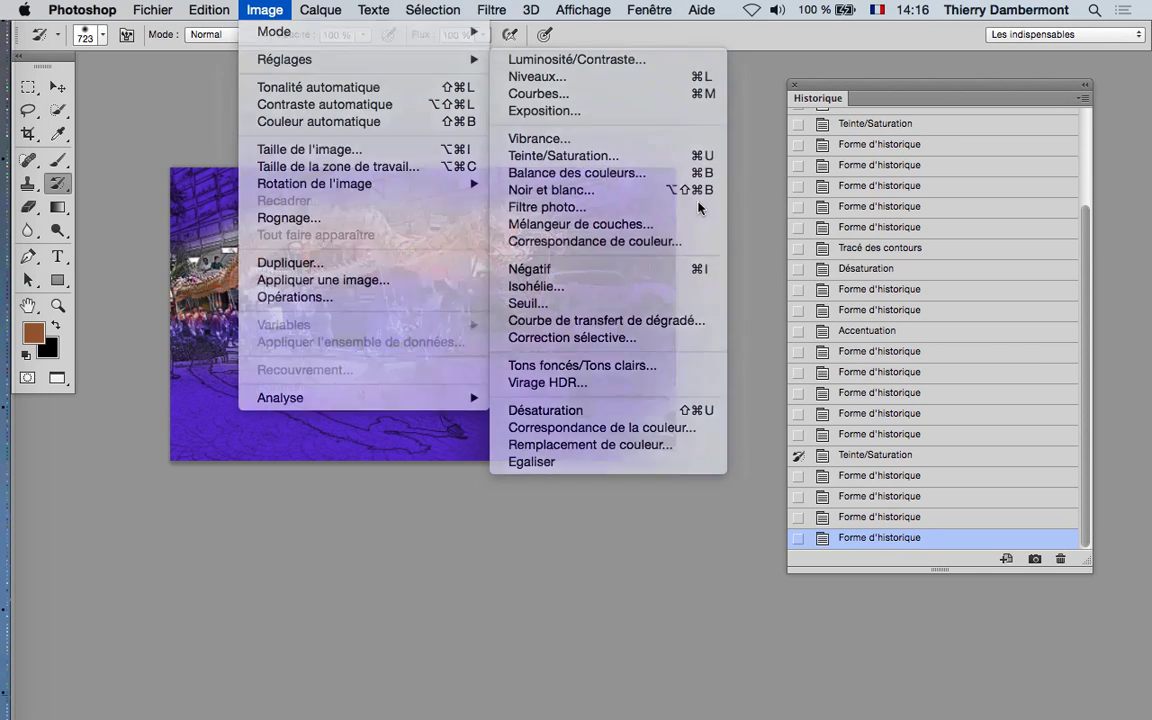
pyautogui.click(821, 410)
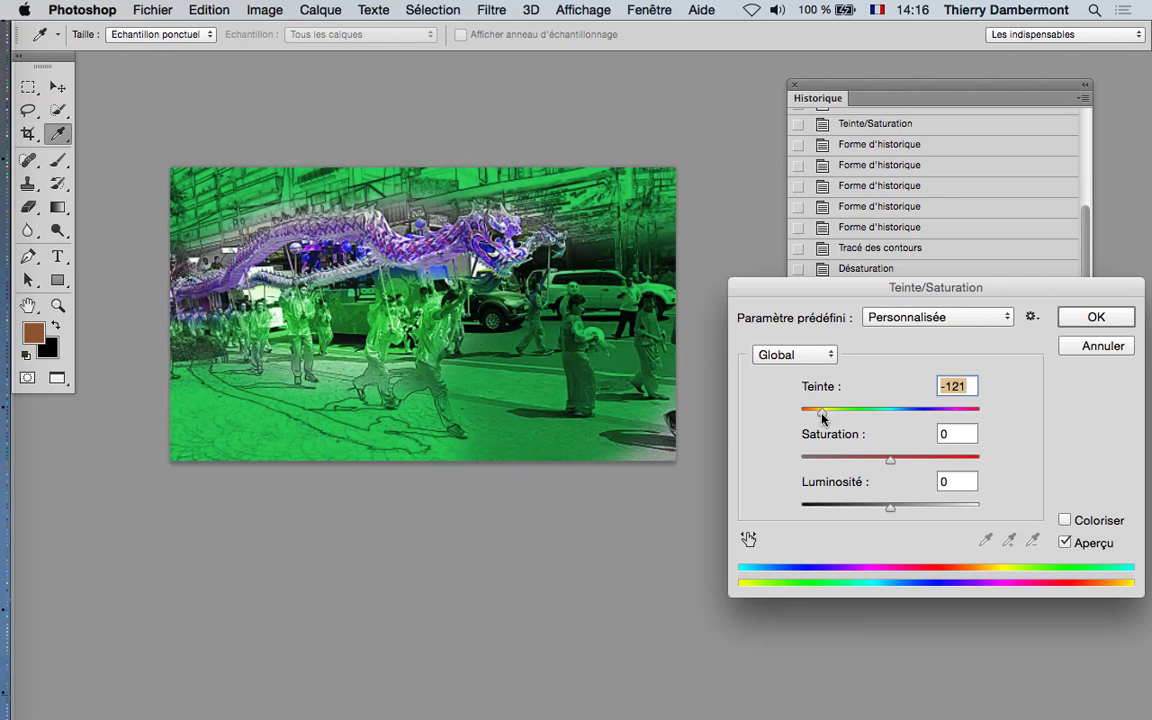
pyautogui.click(1094, 317)
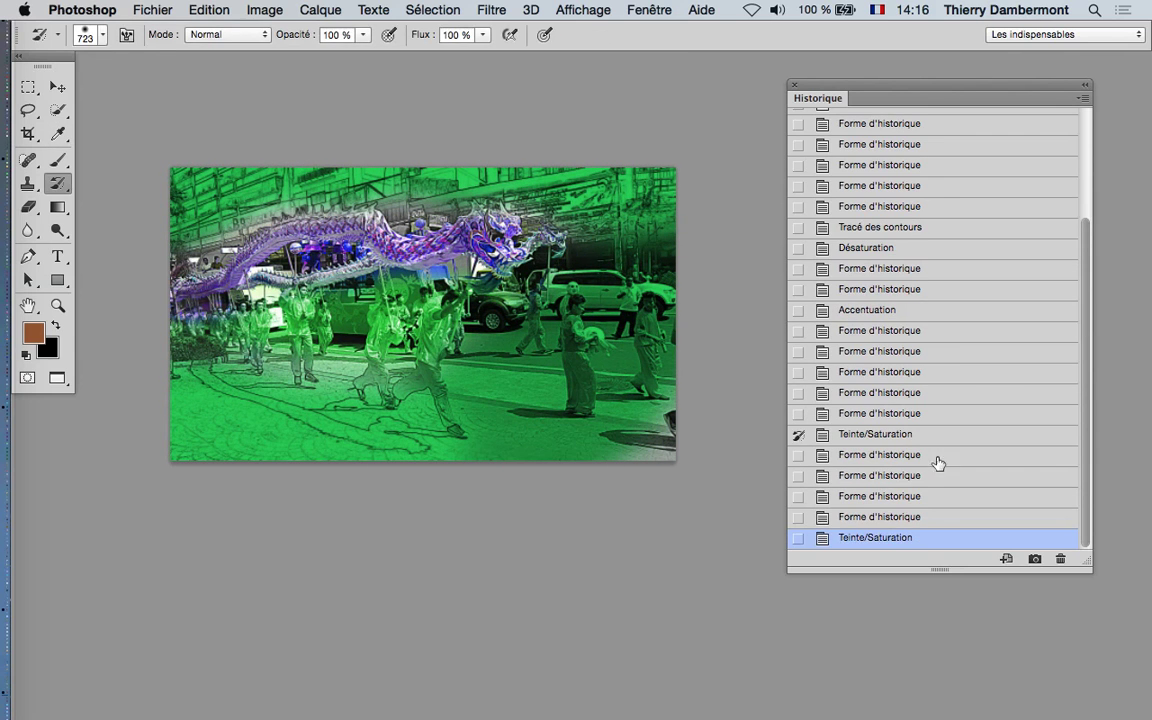
# Return to the state before the green shift and paint the green Teinte/Saturation state over the buildings, ground and dancers, reducing the brush to 387.
pyautogui.click(865, 517)
pyautogui.click(798, 538)
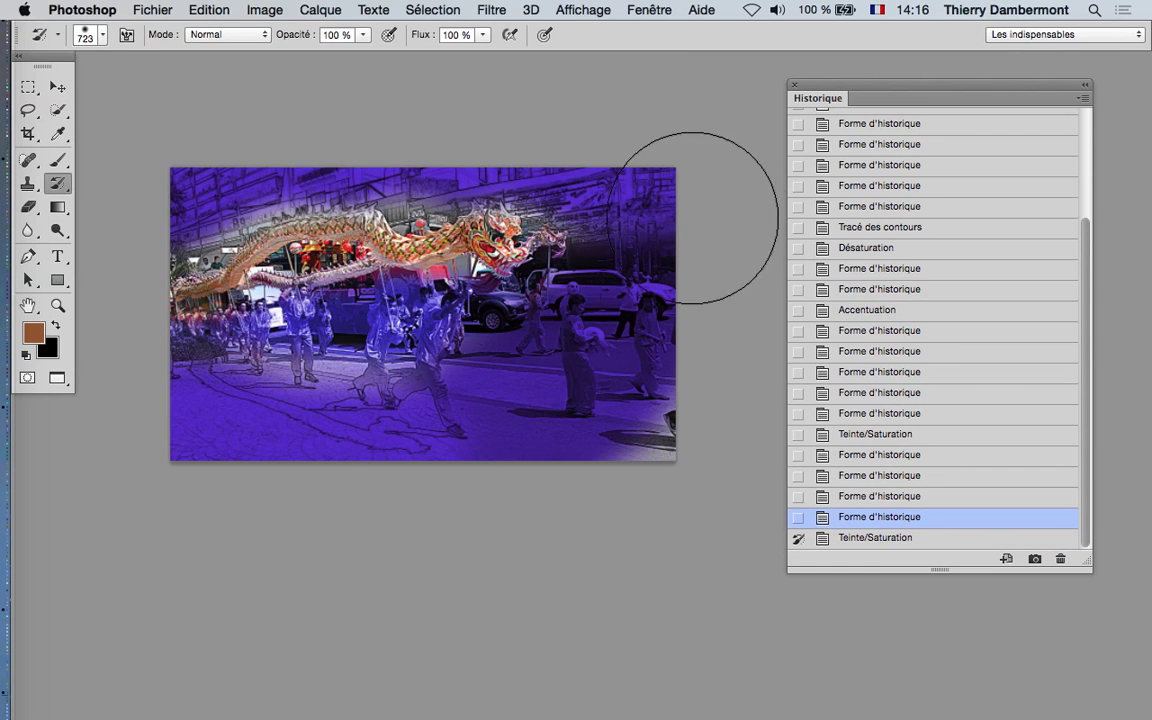
pyautogui.moveTo(694, 218)
pyautogui.mouseDown()
pyautogui.moveTo(660, 185)
pyautogui.moveTo(116, 141)
pyautogui.mouseUp()
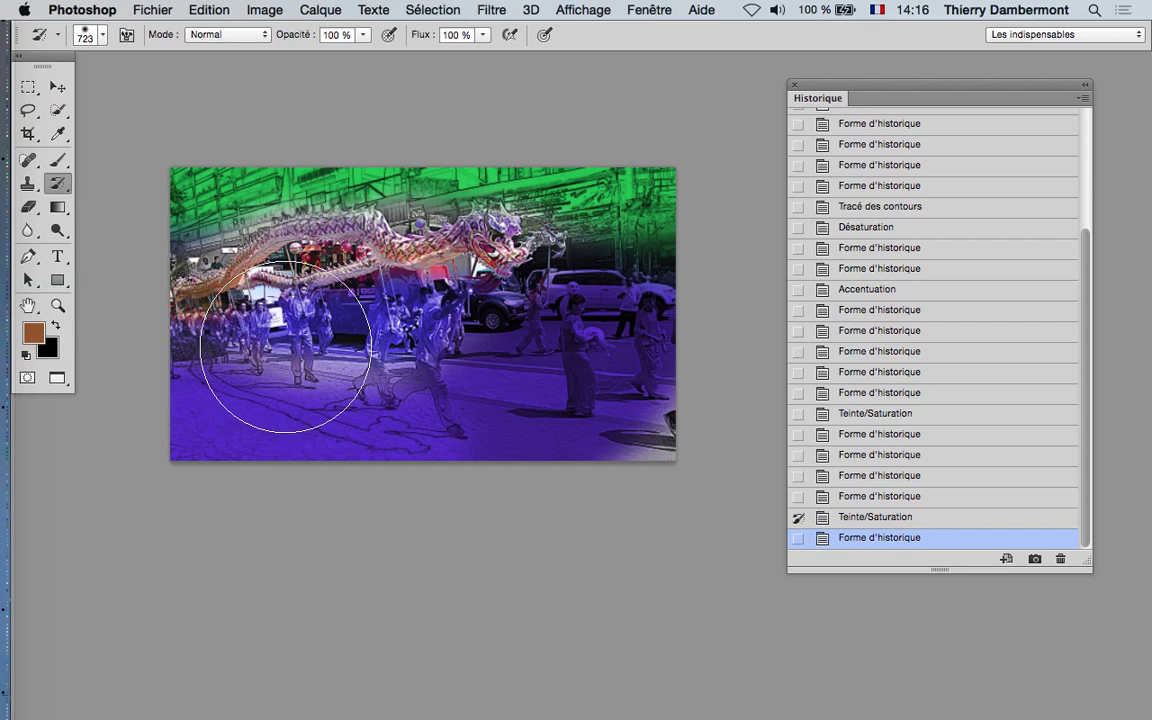
pyautogui.moveTo(275, 386); pyautogui.dragTo(190, 386)
pyautogui.moveTo(568, 375)
pyautogui.mouseDown()
pyautogui.moveTo(645, 245)
pyautogui.moveTo(463, 393)
pyautogui.moveTo(468, 451)
pyautogui.moveTo(320, 300)
pyautogui.moveTo(150, 360)
pyautogui.moveTo(533, 441)
pyautogui.moveTo(77, 388)
pyautogui.moveTo(463, 445)
pyautogui.mouseUp()
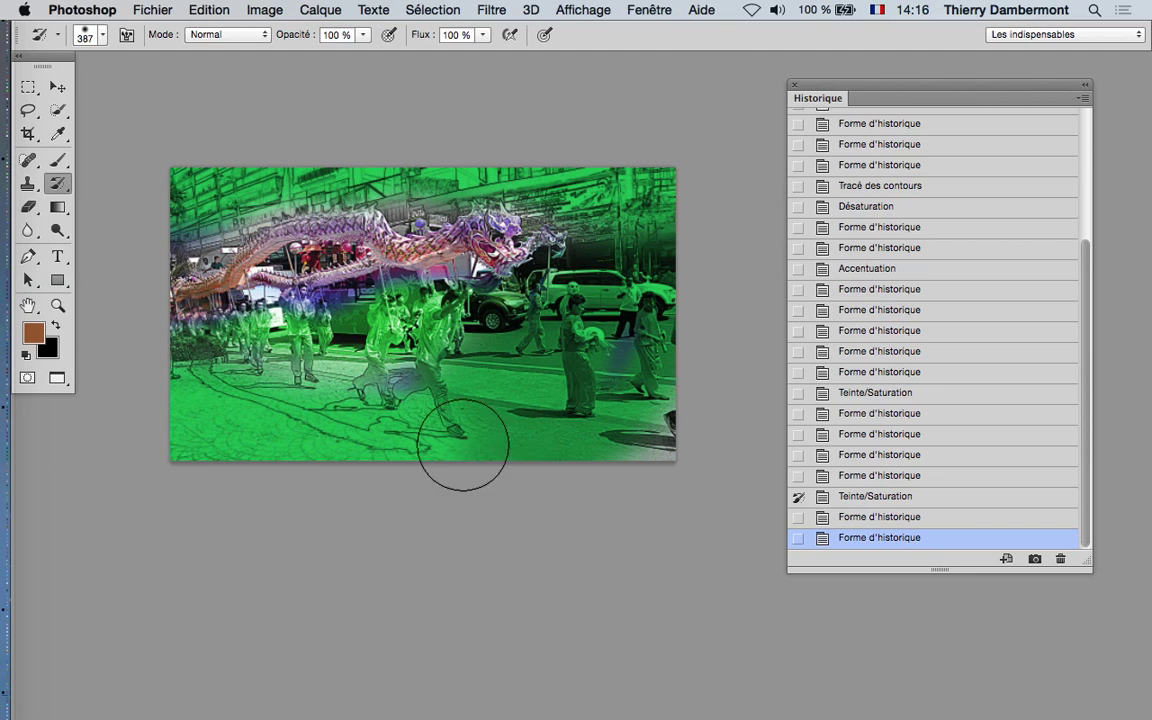
pyautogui.moveTo(455, 310)
pyautogui.mouseDown()
pyautogui.moveTo(220, 290)
pyautogui.moveTo(128, 334)
pyautogui.moveTo(200, 345)
pyautogui.mouseUp()
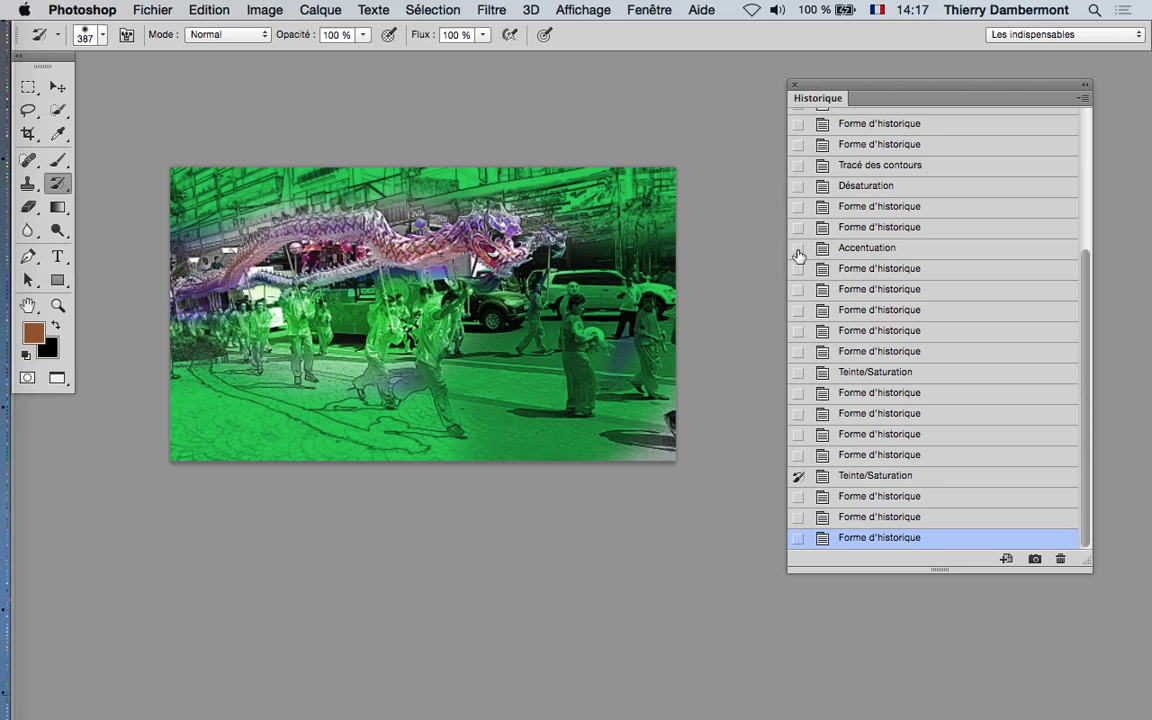
# Paint the Accentuation state over the ground and the dancers with a size 676 history brush.
pyautogui.moveTo(568, 370)
pyautogui.mouseDown()
pyautogui.moveTo(650, 372)
pyautogui.moveTo(476, 373)
pyautogui.moveTo(165, 403)
pyautogui.moveTo(120, 330)
pyautogui.mouseUp()
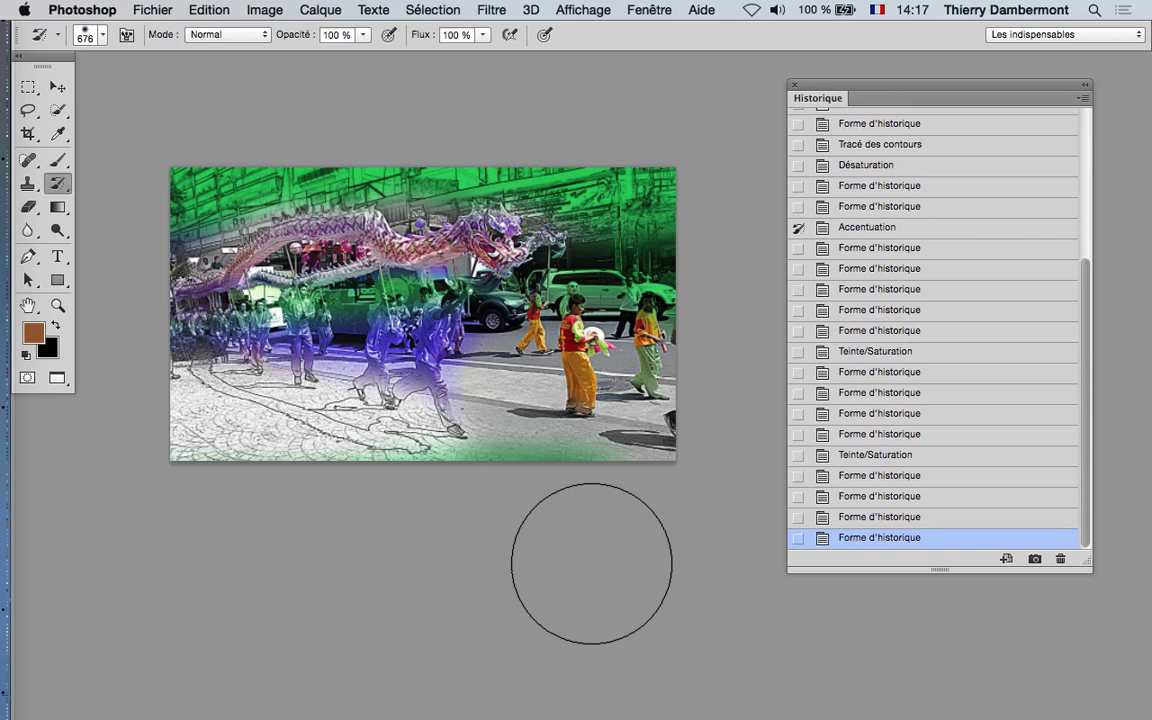
pyautogui.click(540, 501)
pyautogui.scroll(1, 483, 425)
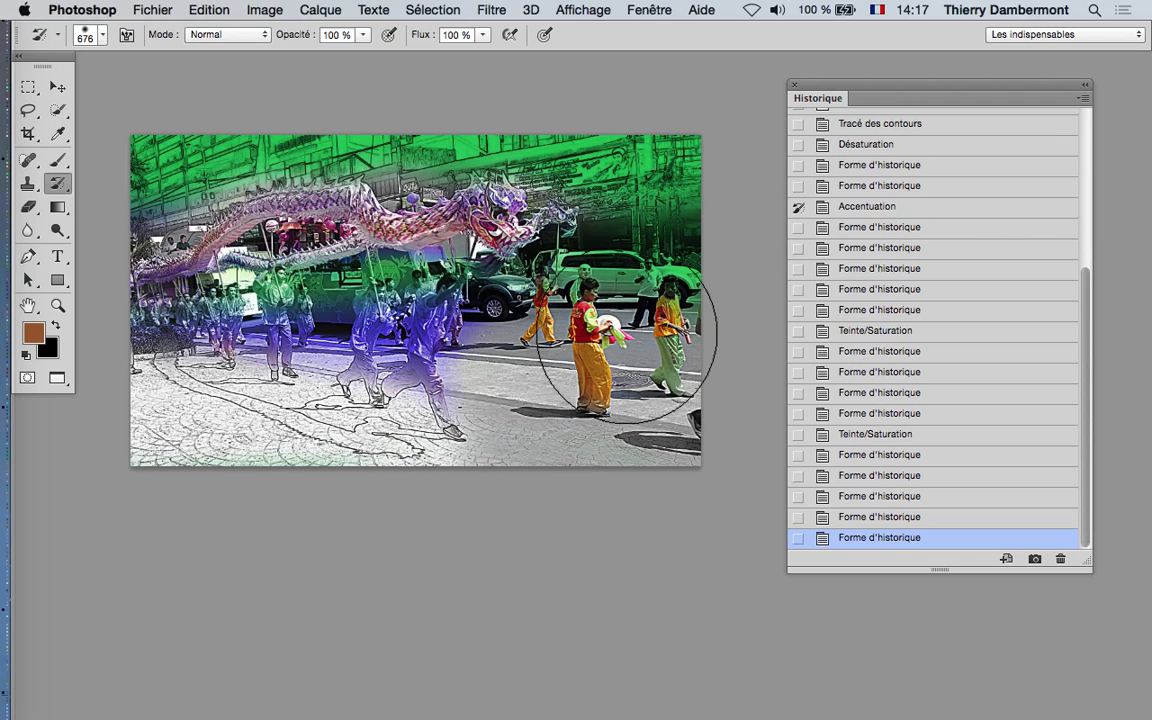
# Set the Ouvrir state as the history source and paint the original colours over the dragon and the dancers behind with a size 353 brush.
pyautogui.moveTo(848, 87); pyautogui.dragTo(916, 96)
pyautogui.scroll(1, 516, 267)
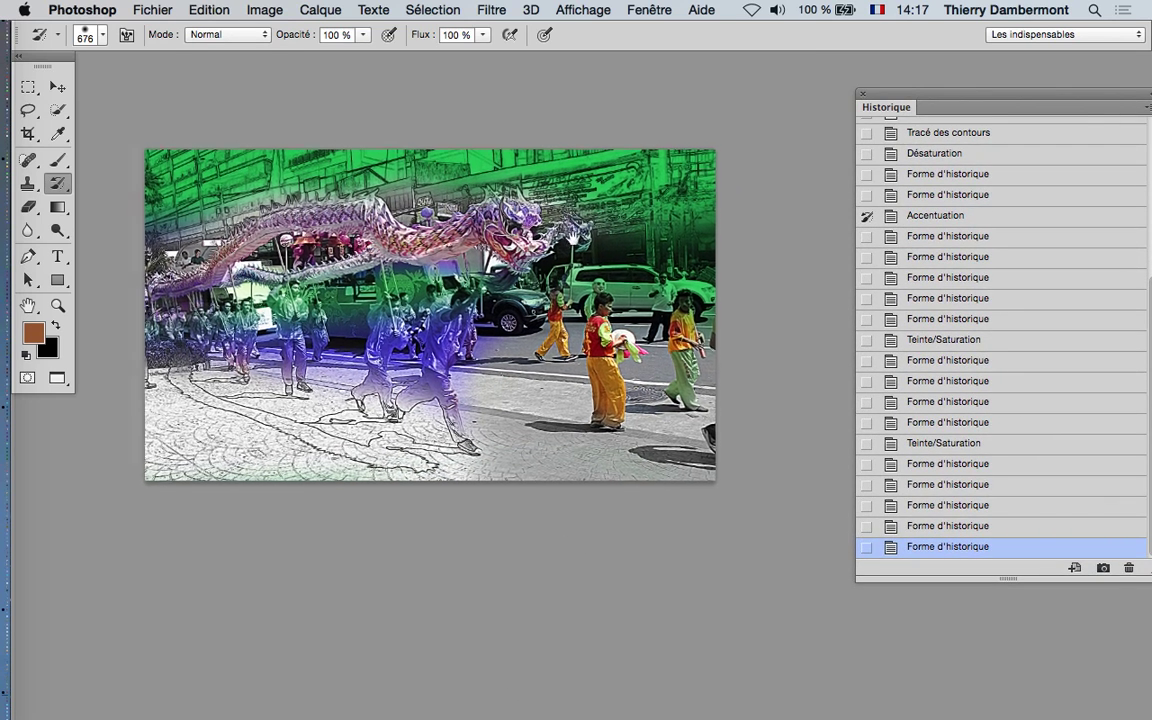
pyautogui.scroll(1, 516, 265)
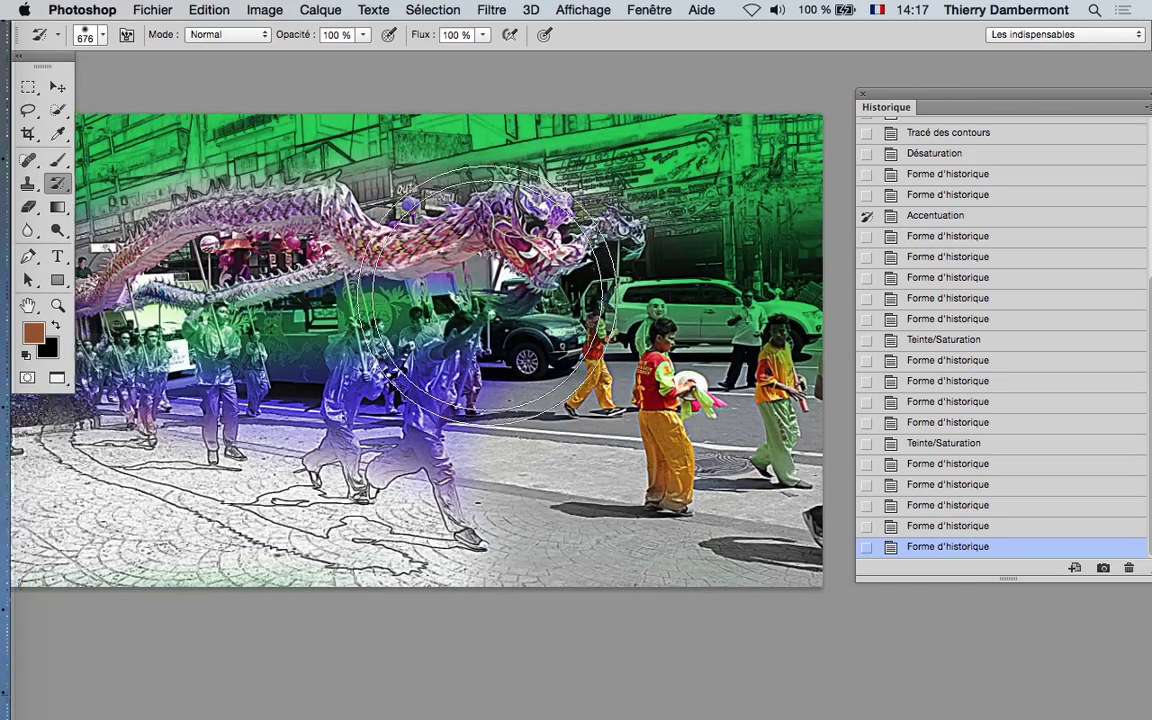
pyautogui.scroll(-1, 470, 320)
pyautogui.scroll(5, 887, 291)
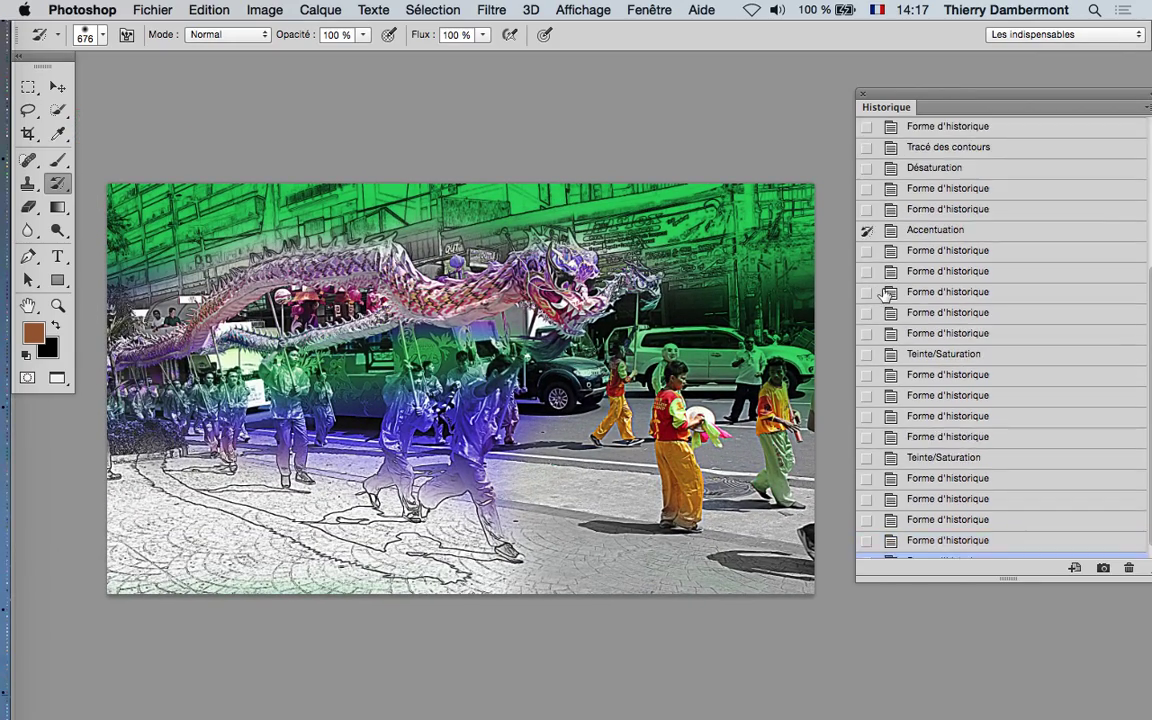
pyautogui.scroll(4, 887, 291)
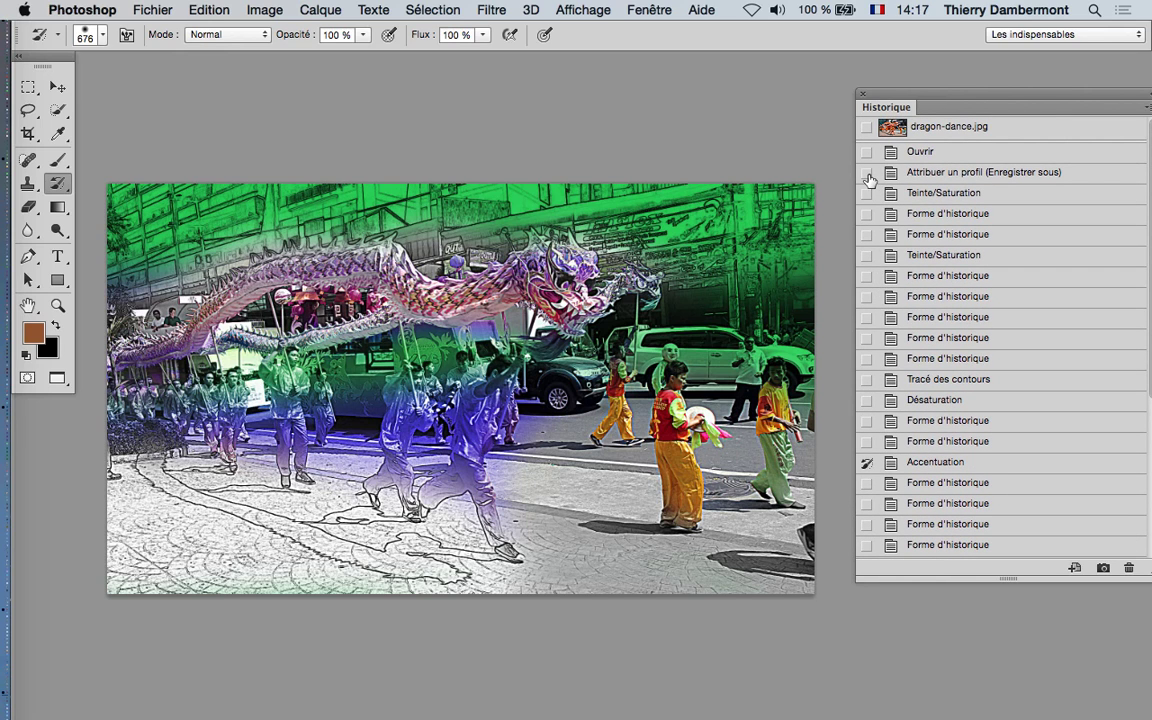
pyautogui.click(866, 151)
pyautogui.moveTo(586, 330)
pyautogui.mouseDown()
pyautogui.moveTo(555, 330)
pyautogui.moveTo(552, 292)
pyautogui.moveTo(300, 285)
pyautogui.moveTo(160, 285)
pyautogui.moveTo(130, 320)
pyautogui.mouseUp()
pyautogui.scroll(-2, 641, 556)
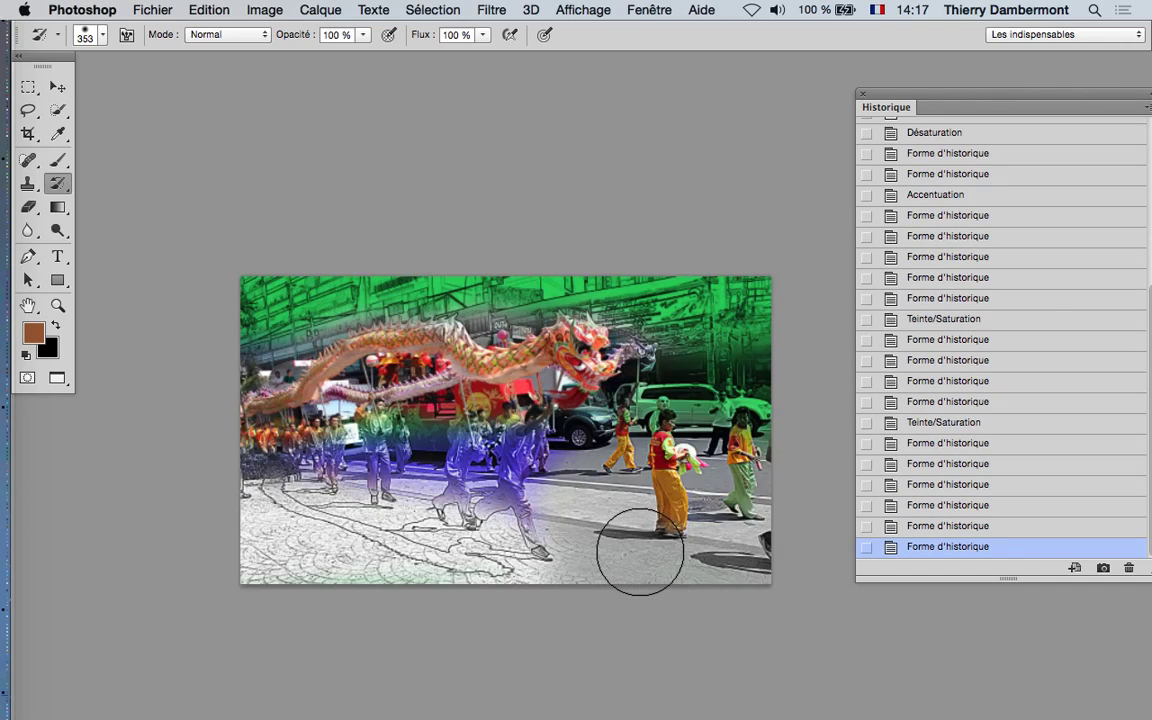
pyautogui.scroll(1, 641, 556)
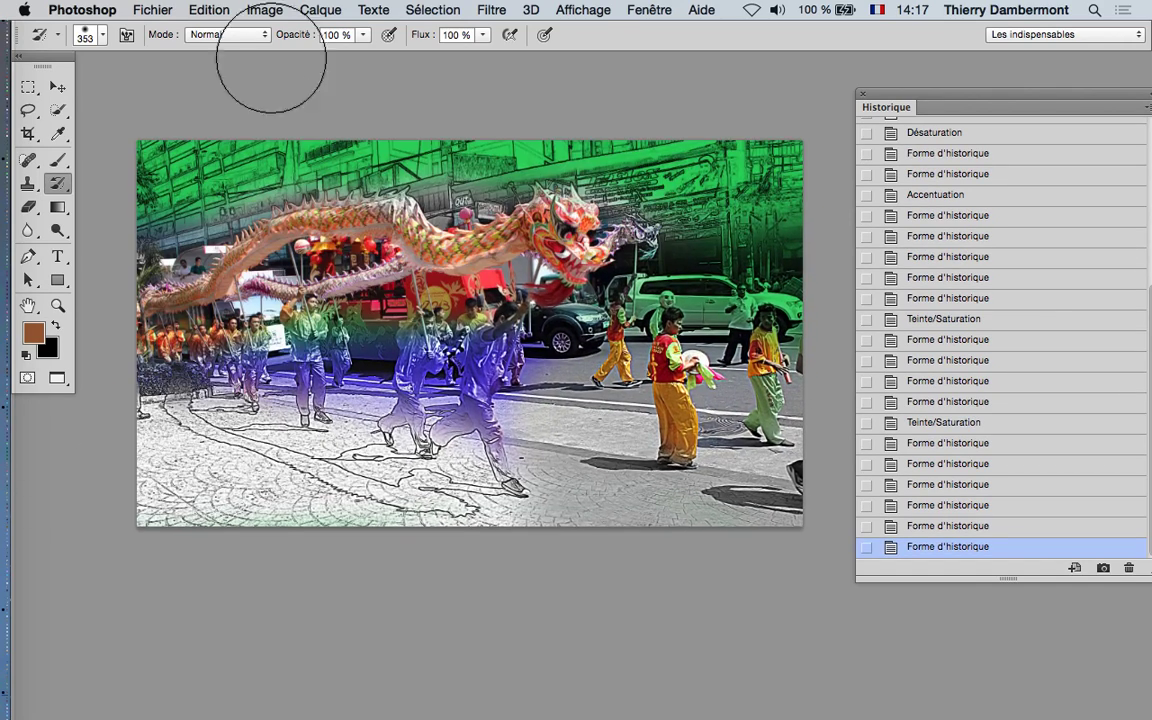
# Save the photo in Photoshop format in the historique créatif folder, under a new name that starts with dragon-dance-.
pyautogui.click(150, 9)
pyautogui.click(217, 194)
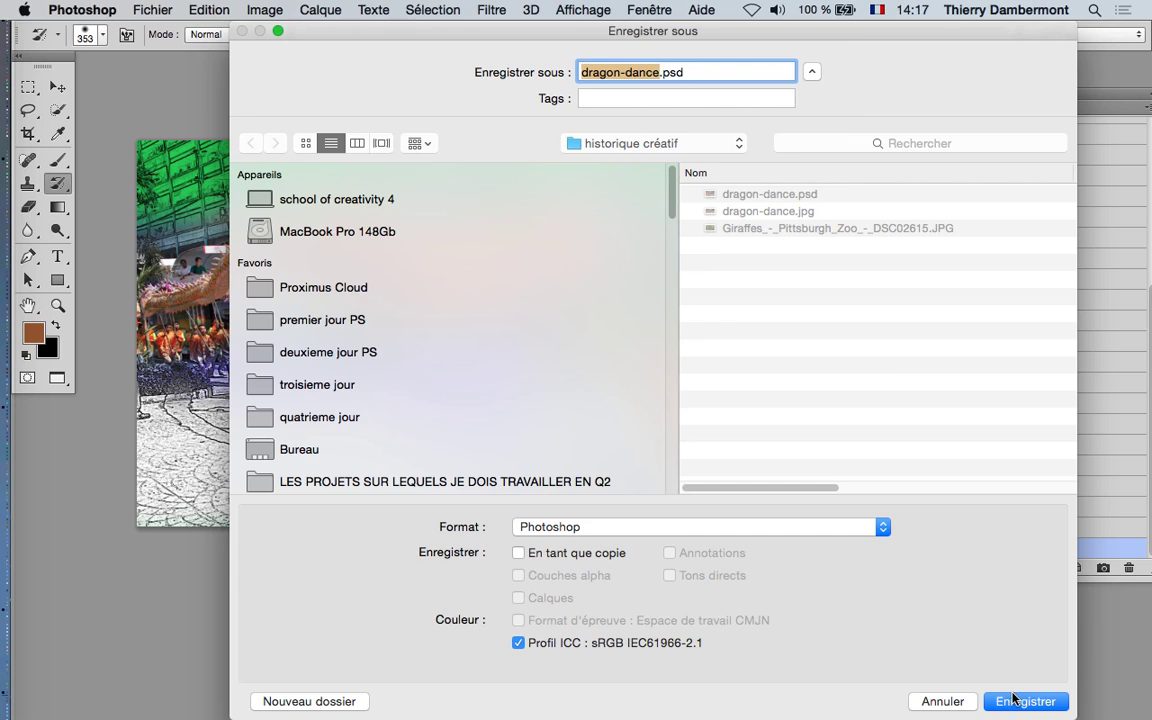
pyautogui.click(1014, 698)
pyautogui.click(673, 148)
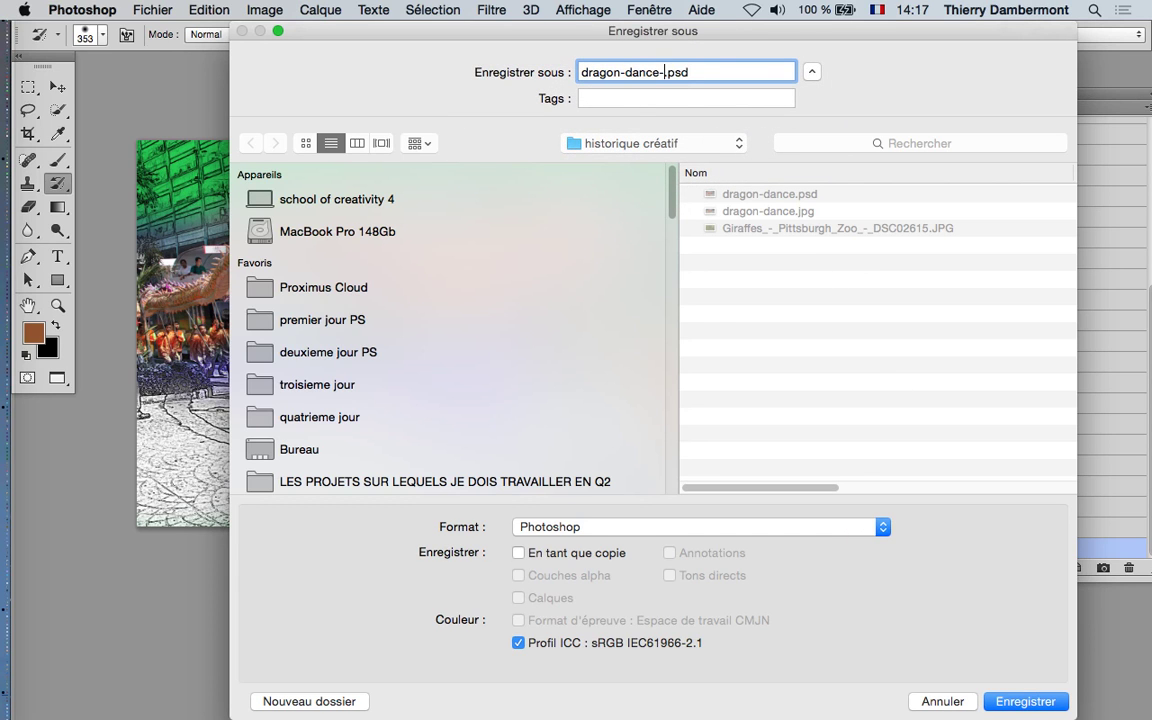
pyautogui.click(1024, 702)
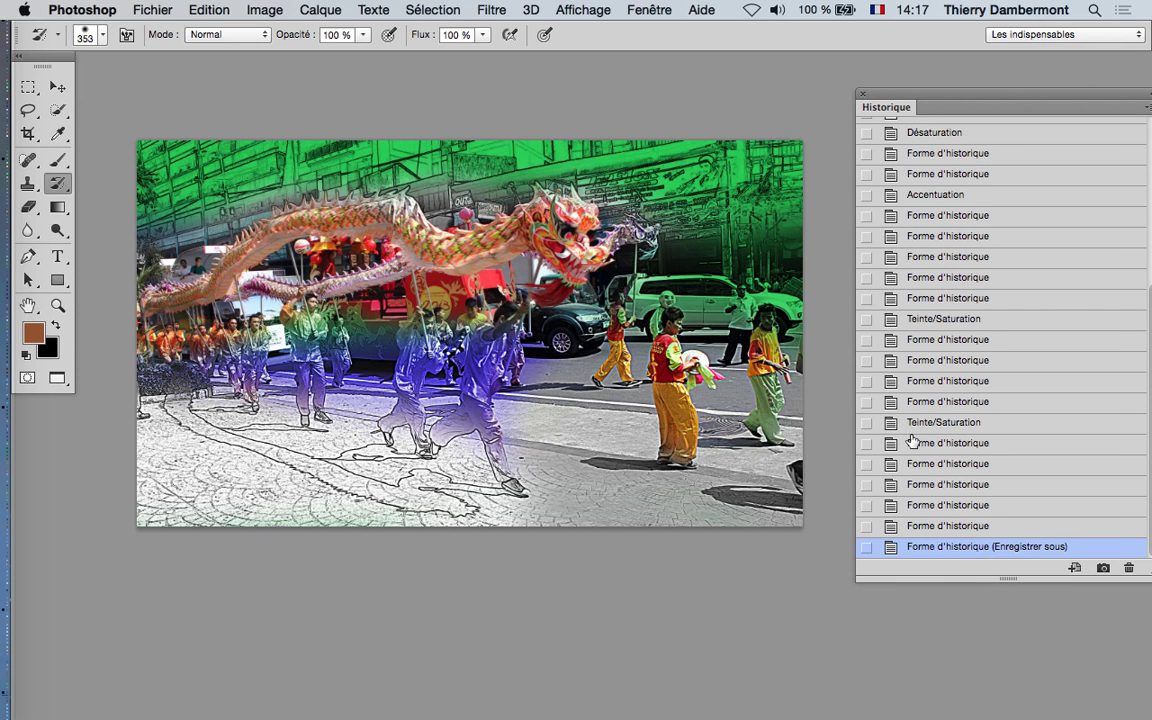
# Enlarge the Historique panel to list more states, place it beside the photo and switch to the Move tool.
pyautogui.moveTo(919, 107); pyautogui.dragTo(807, 98)
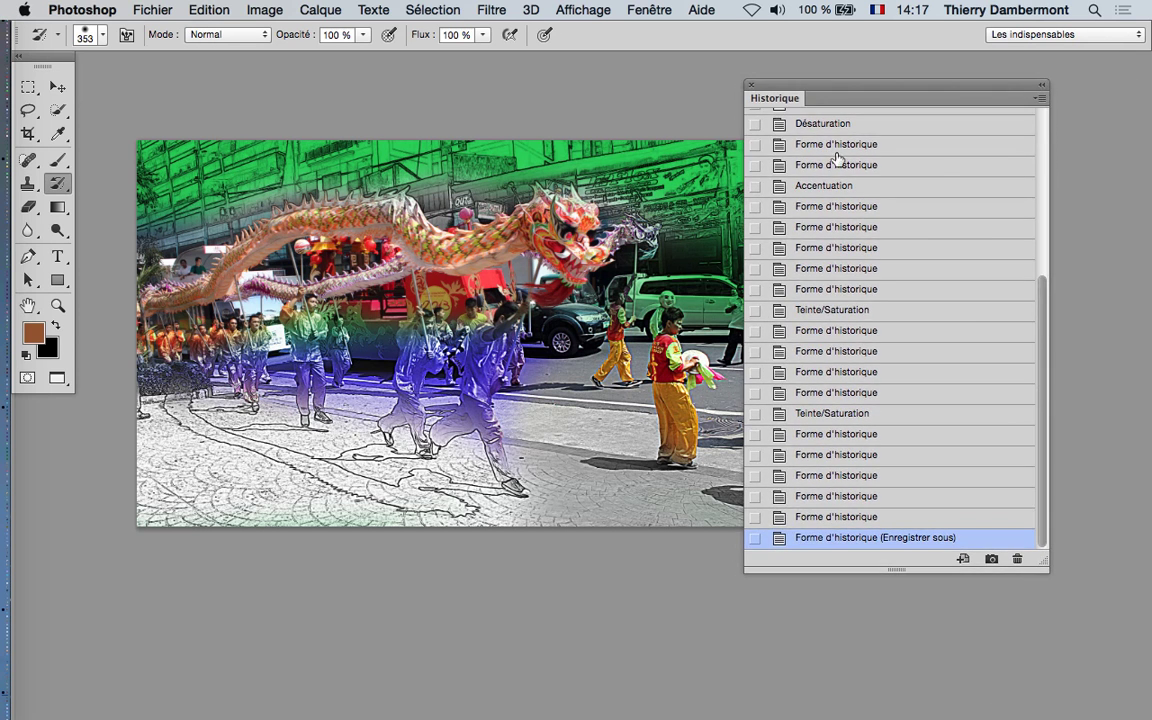
pyautogui.moveTo(1043, 566); pyautogui.dragTo(1050, 688)
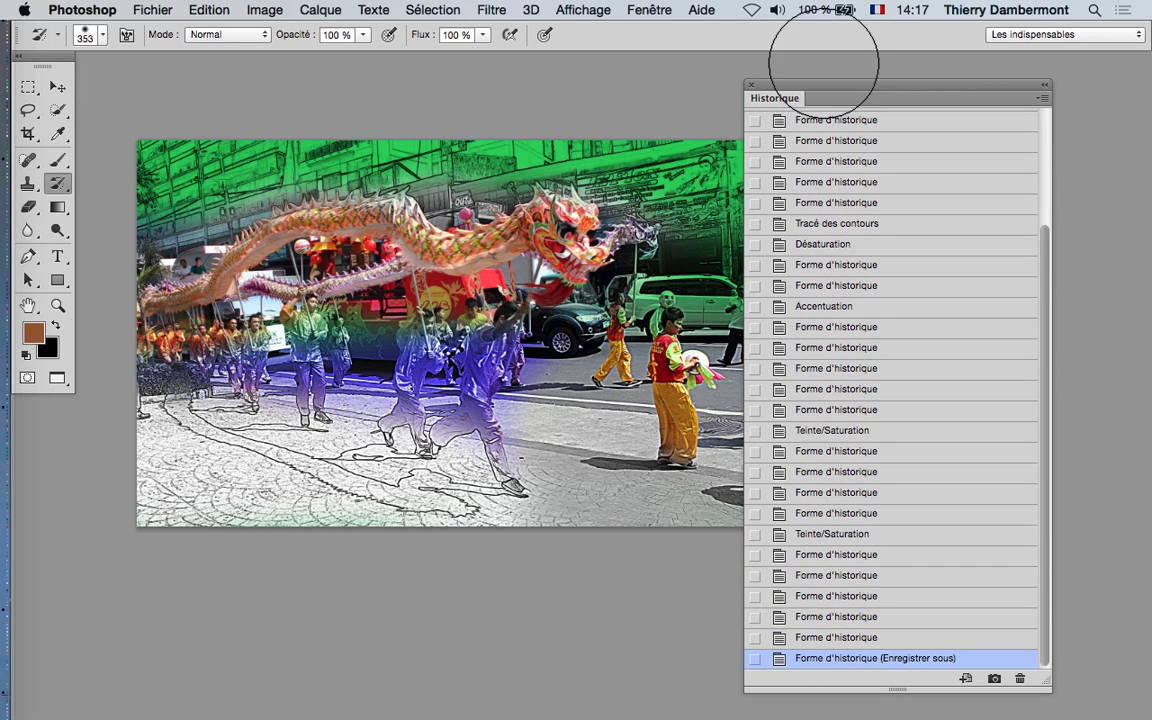
pyautogui.moveTo(830, 87); pyautogui.dragTo(837, 76)
pyautogui.click(58, 88)
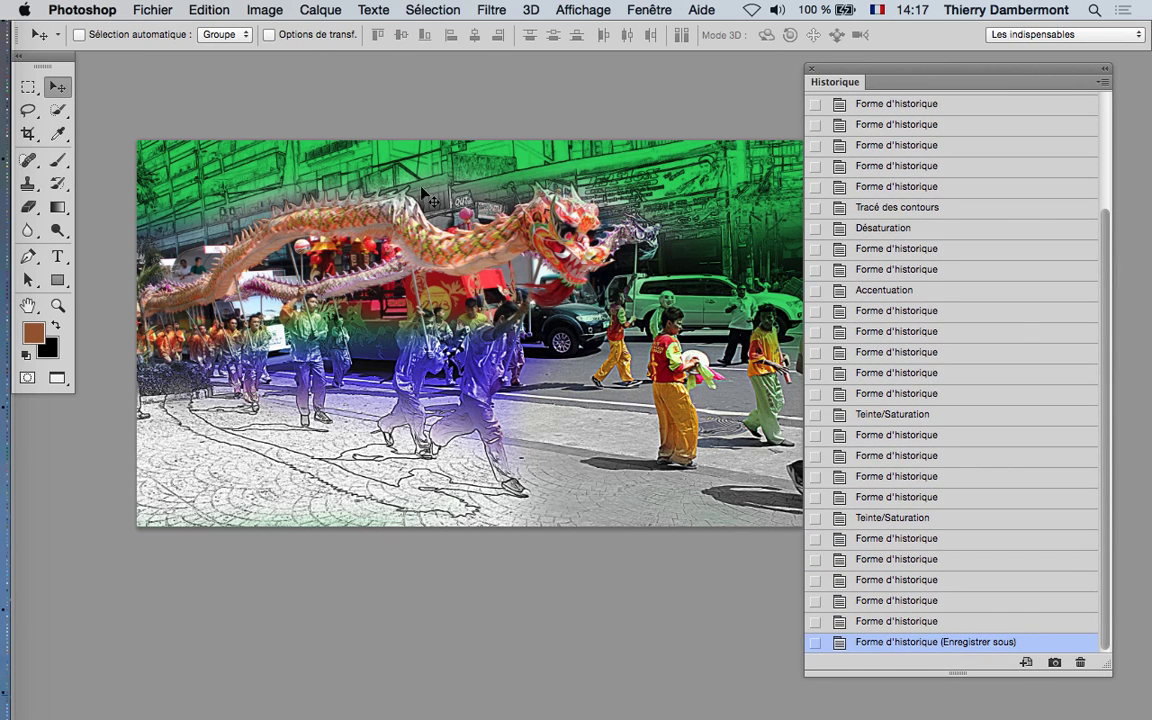
# Look through the dragon photo's whole list of history states and bring up the Giraffes_-_Pittsburgh_Zoo_-_DSC02615.JPG photo.
pyautogui.scroll(5, 1024, 300)
pyautogui.scroll(-5, 962, 510)
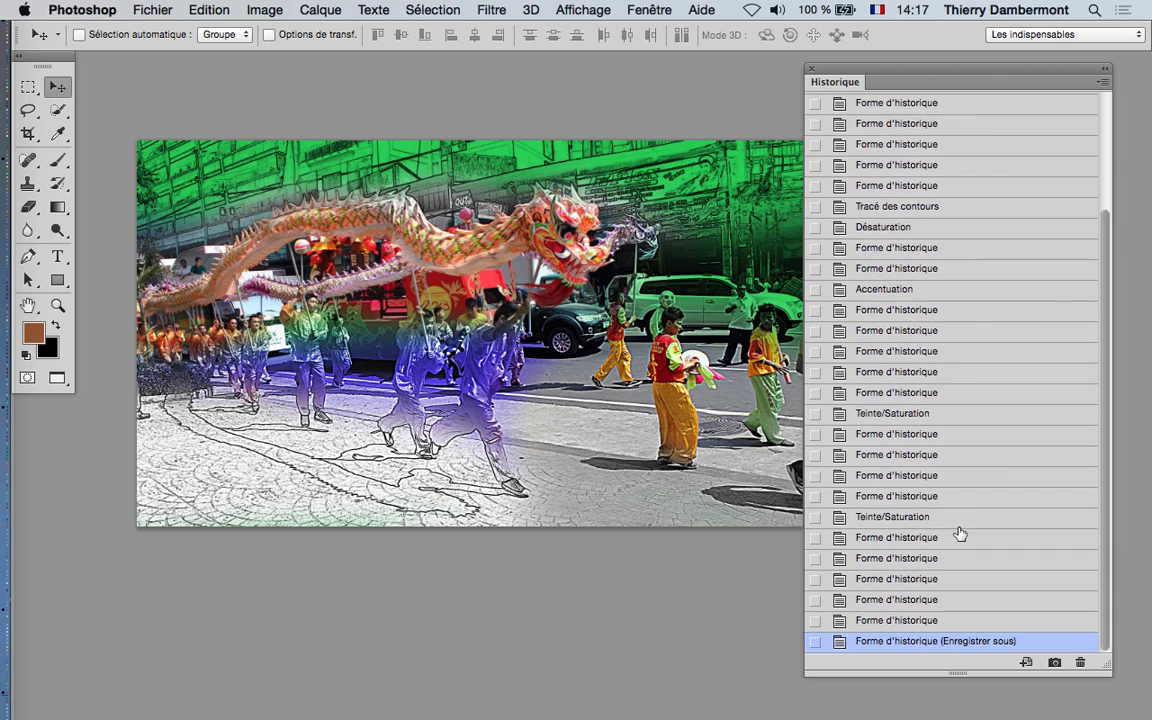
pyautogui.scroll(5, 960, 500)
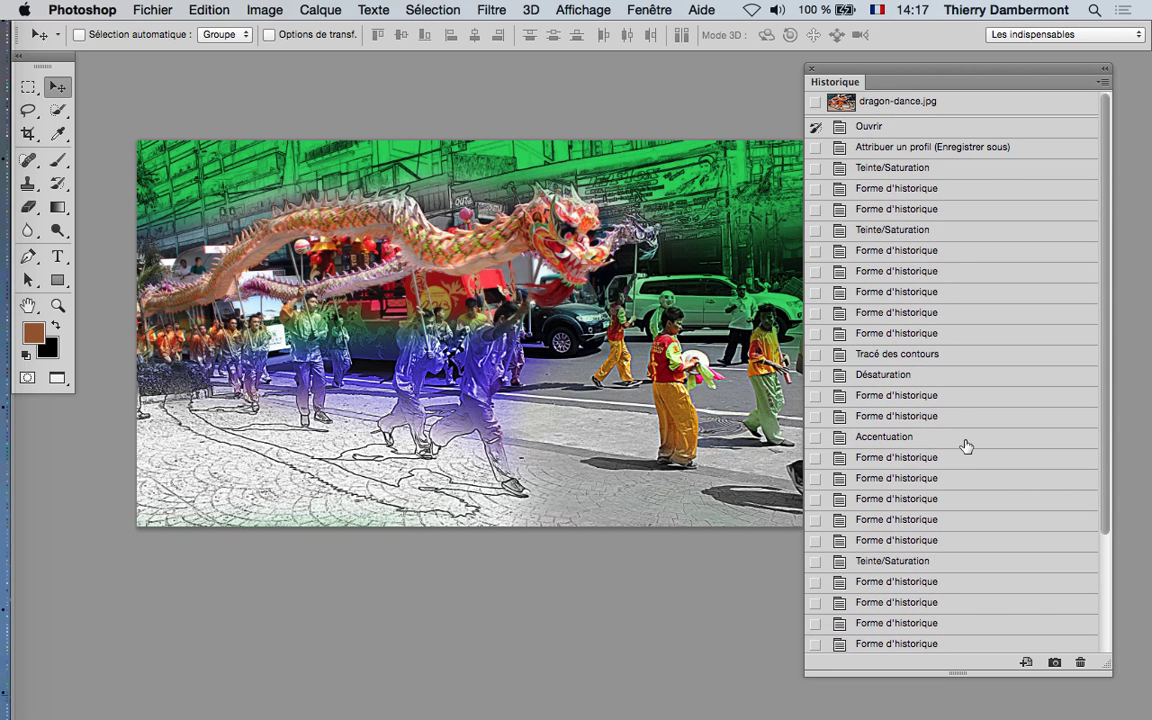
pyautogui.scroll(-1, 583, 365)
pyautogui.moveTo(611, 380); pyautogui.dragTo(521, 343)
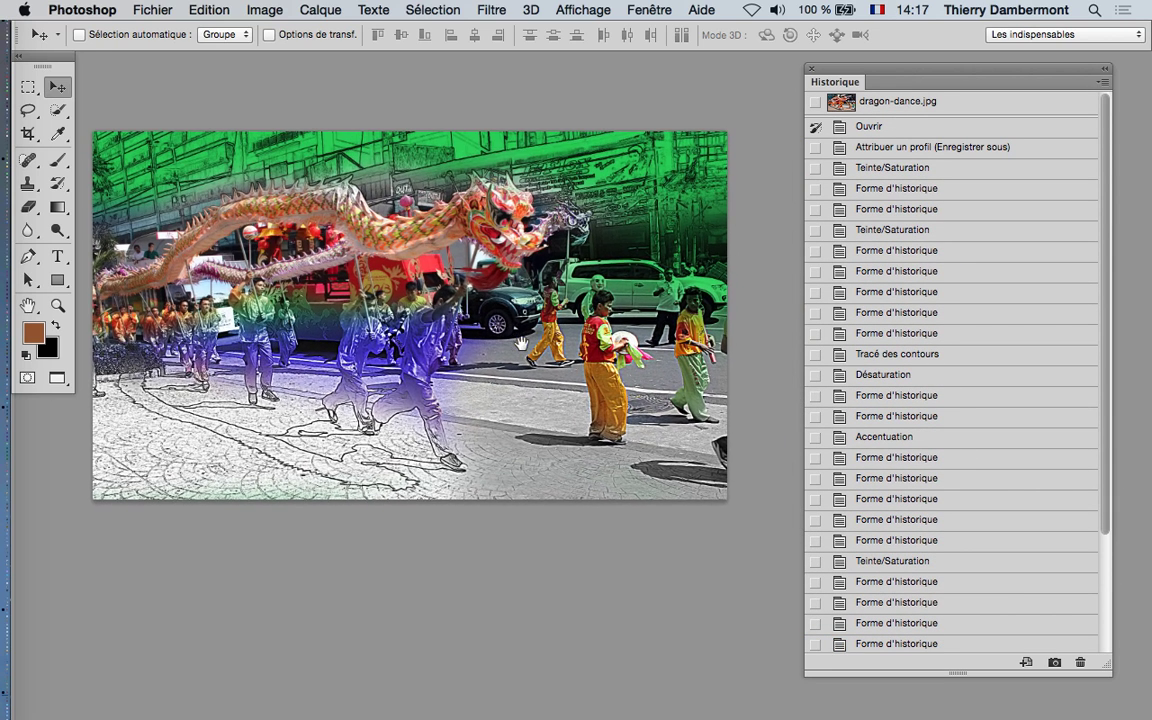
pyautogui.press('super+q')
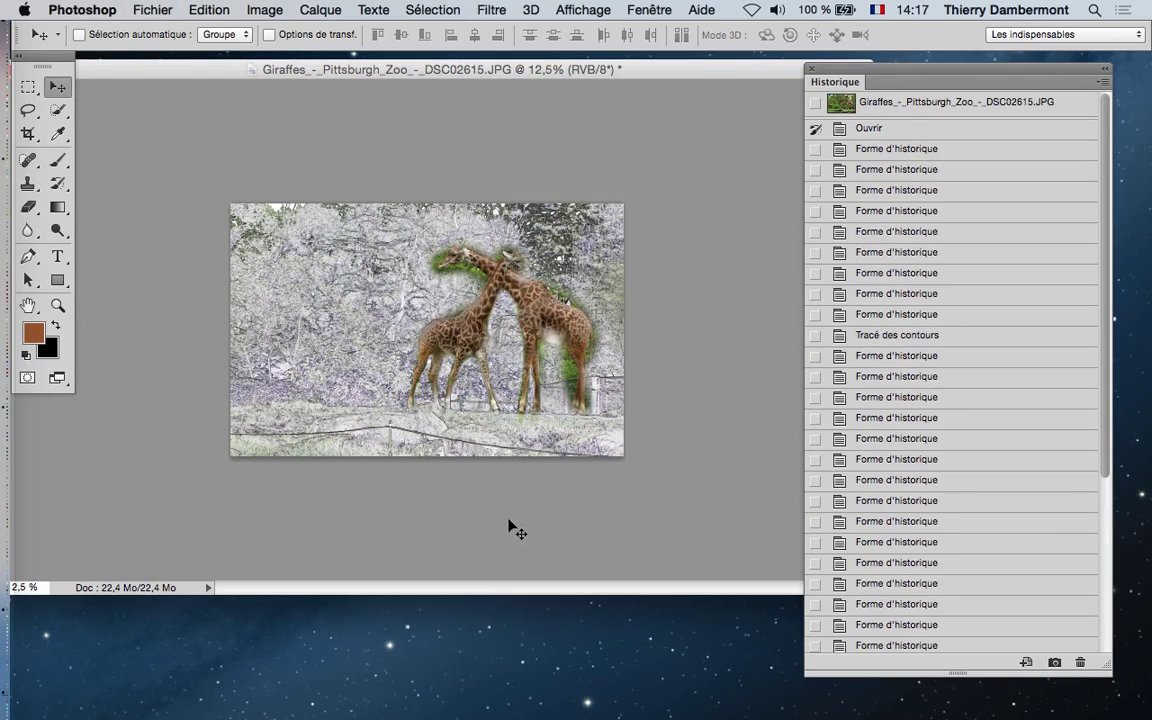